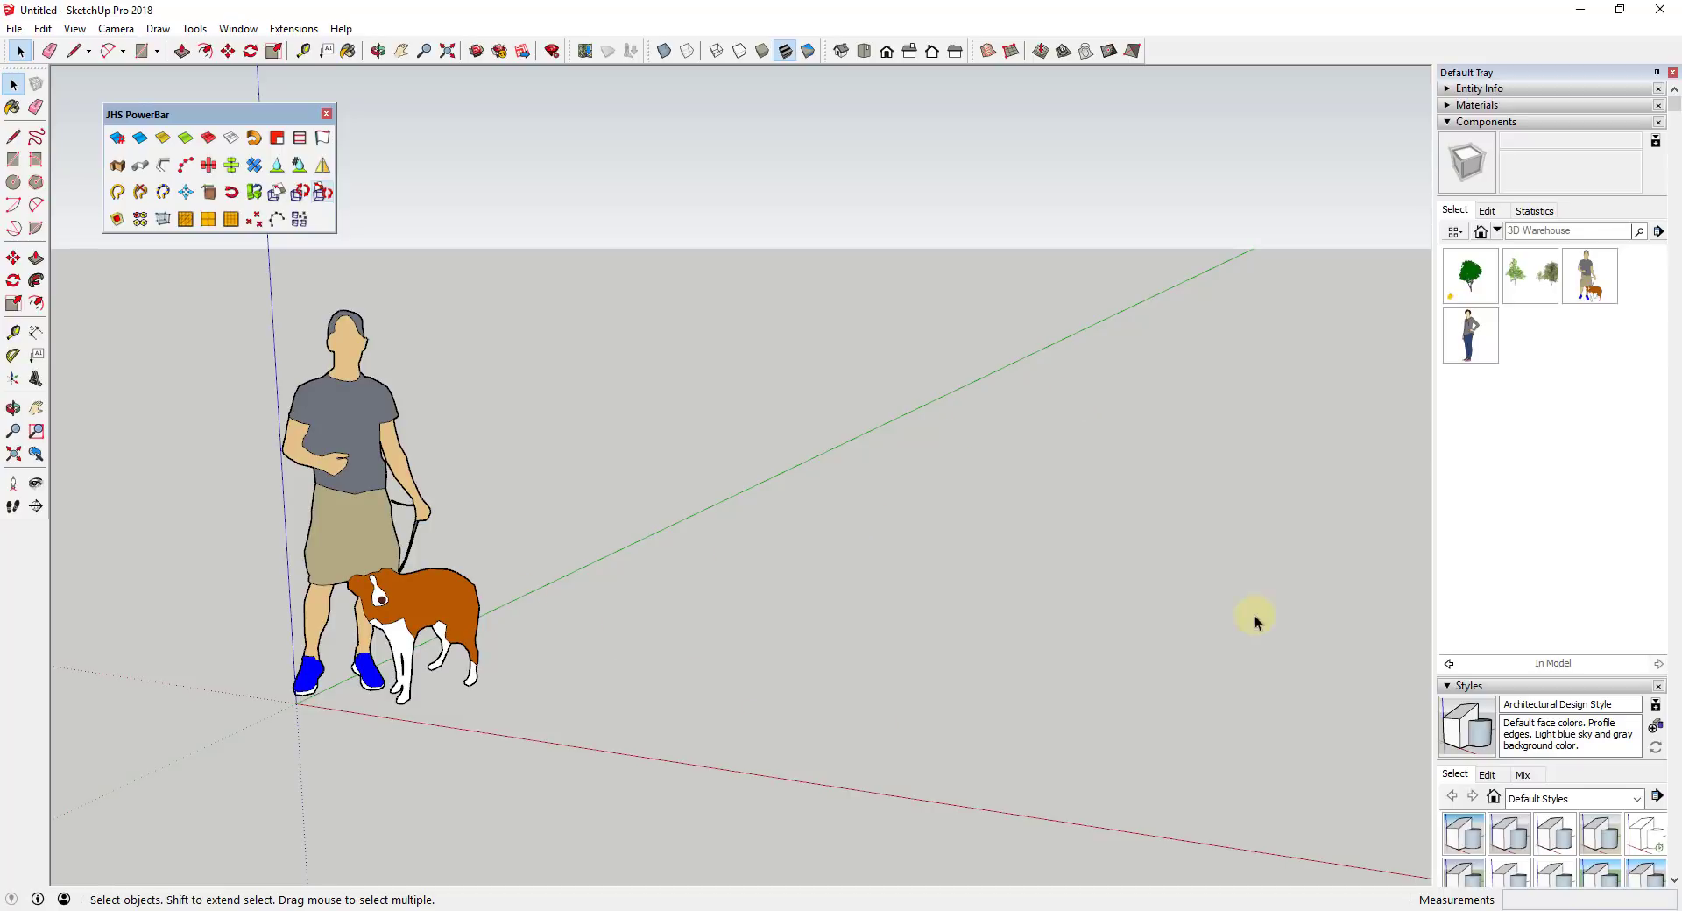
Create a flat Sandbox grid with 3' spacing, starting beside the figure and running about 153' along the red axis.
scroll(959, 432, "down", 5)
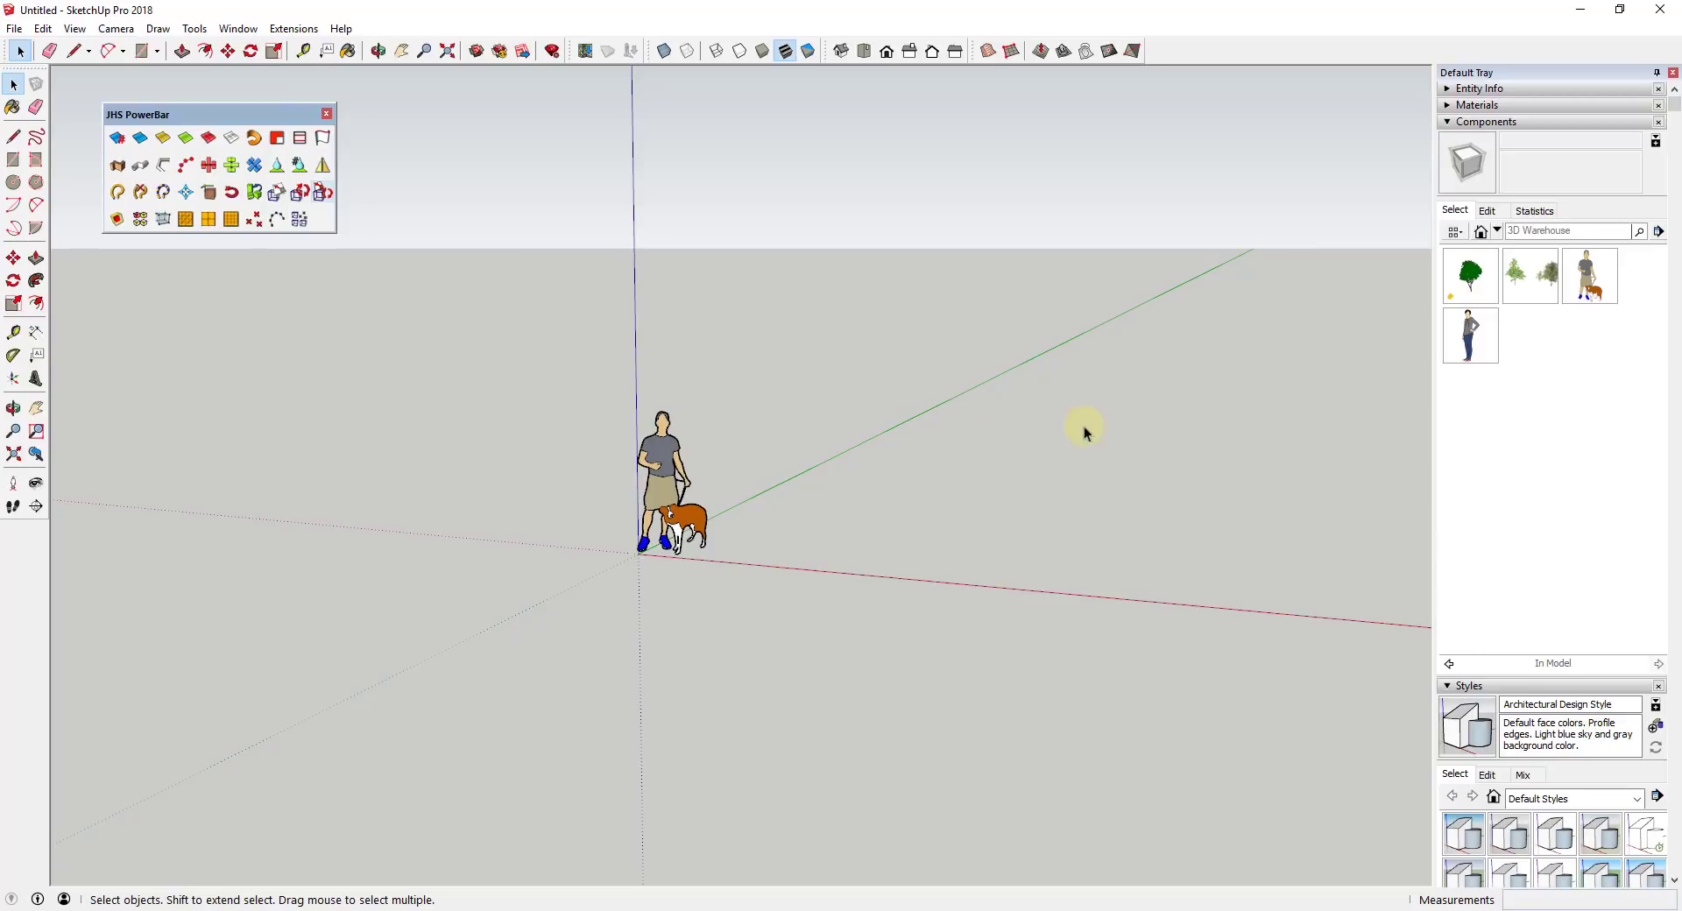
middle_click_drag(1084, 432, 885, 452)
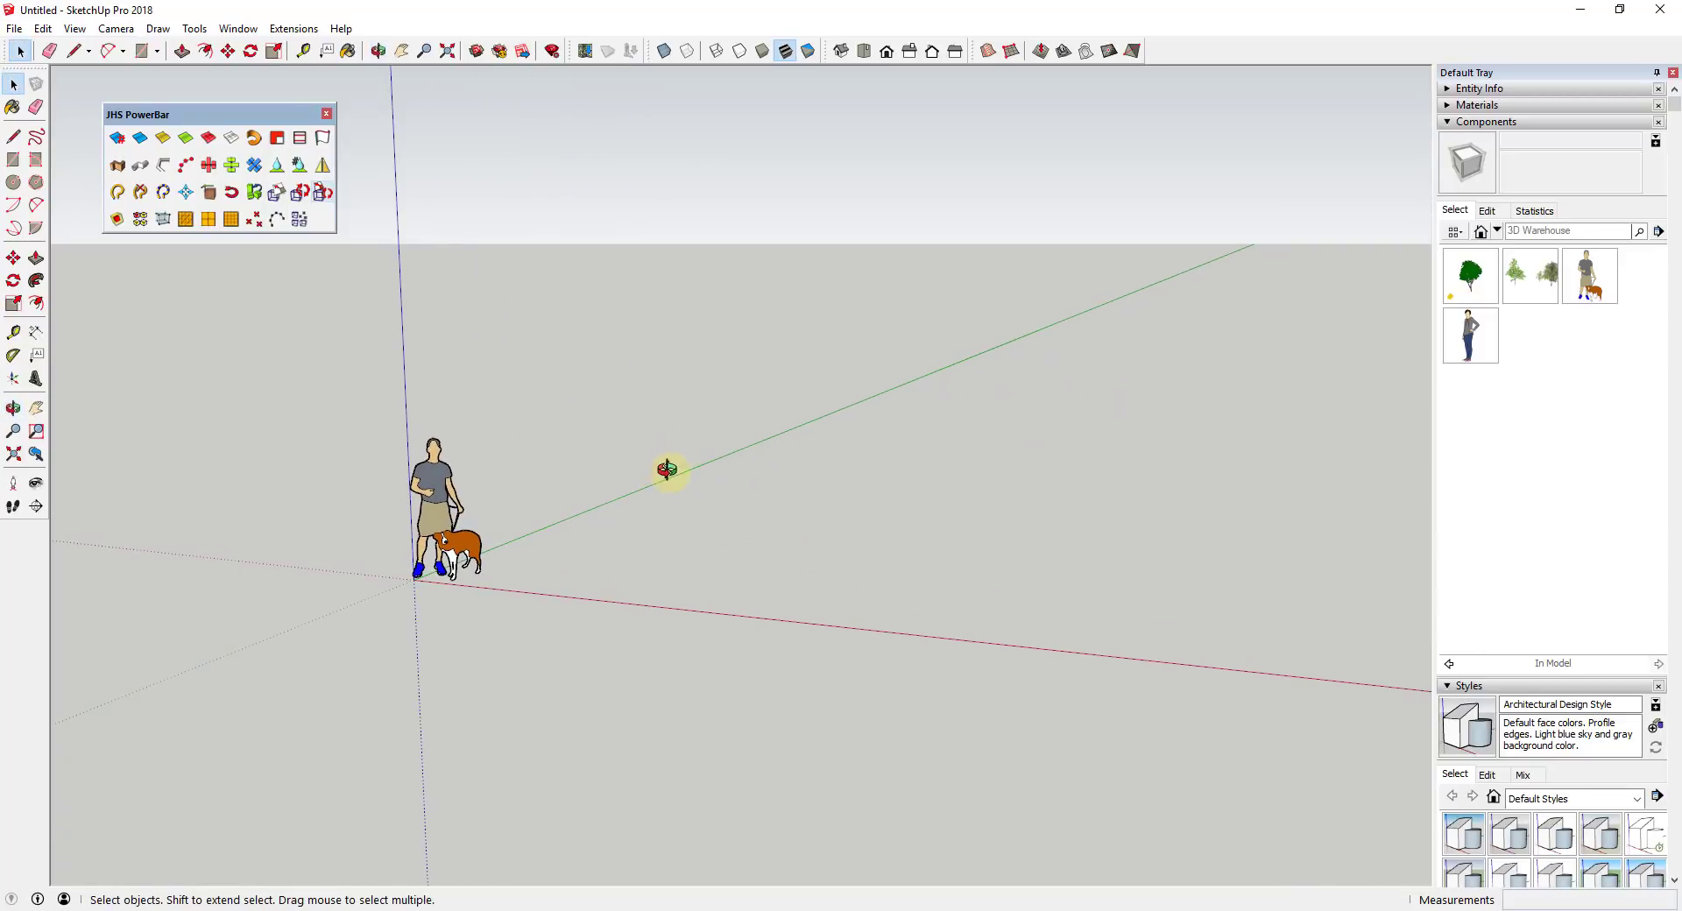
middle_click_drag(667, 470, 717, 484)
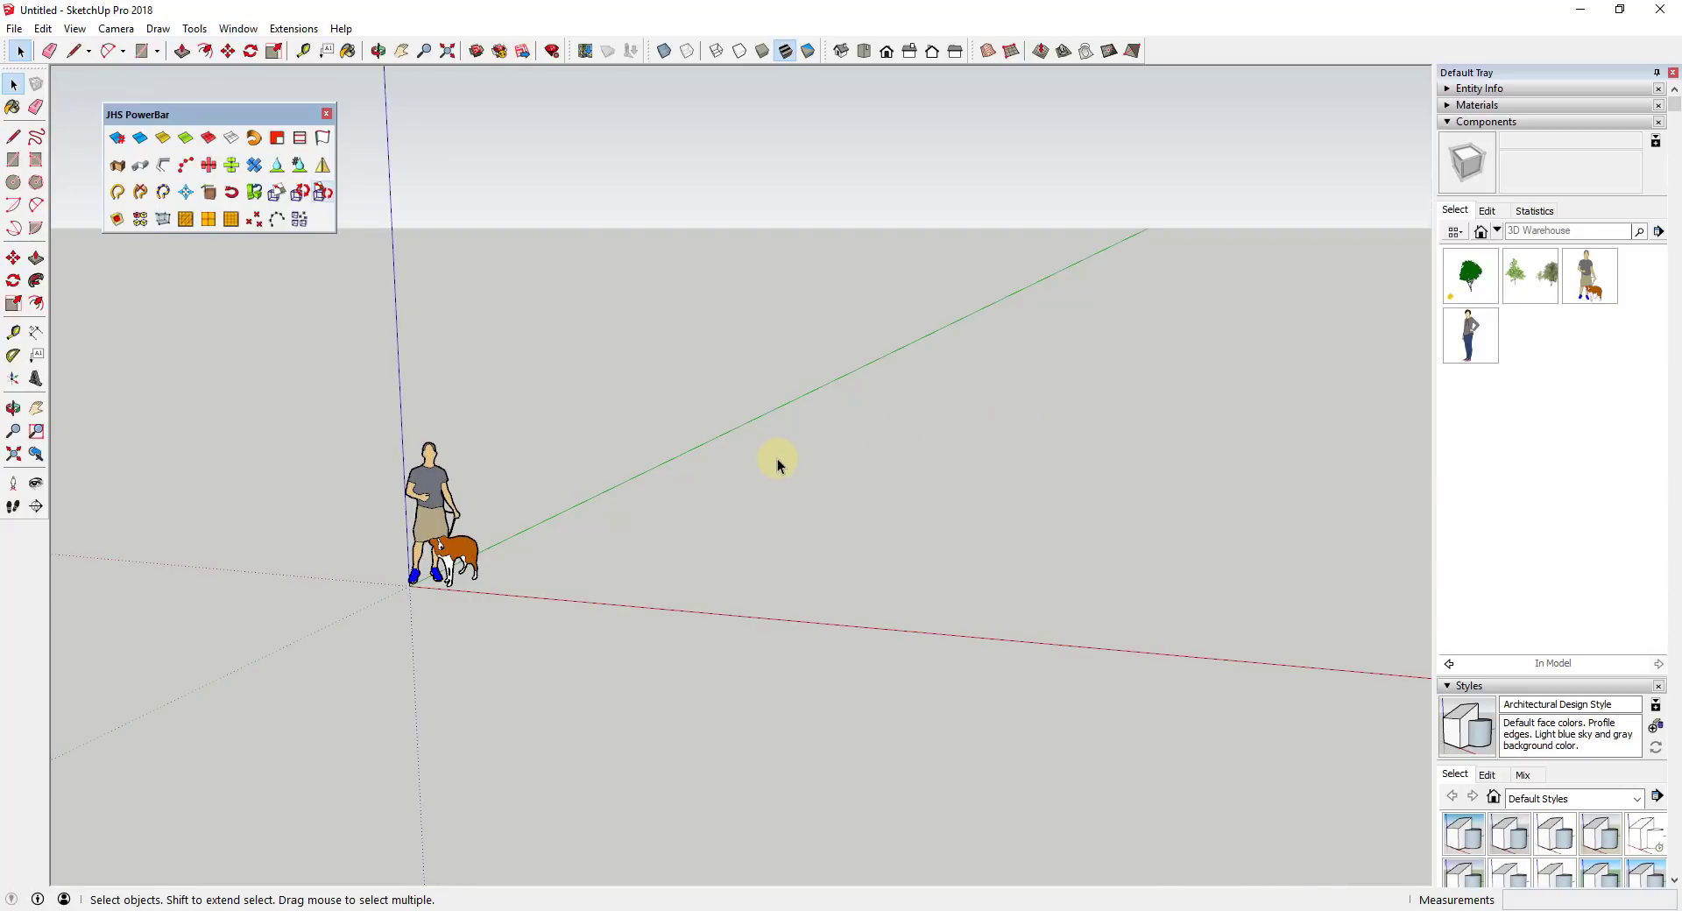
middle_click_drag(839, 503, 882, 491)
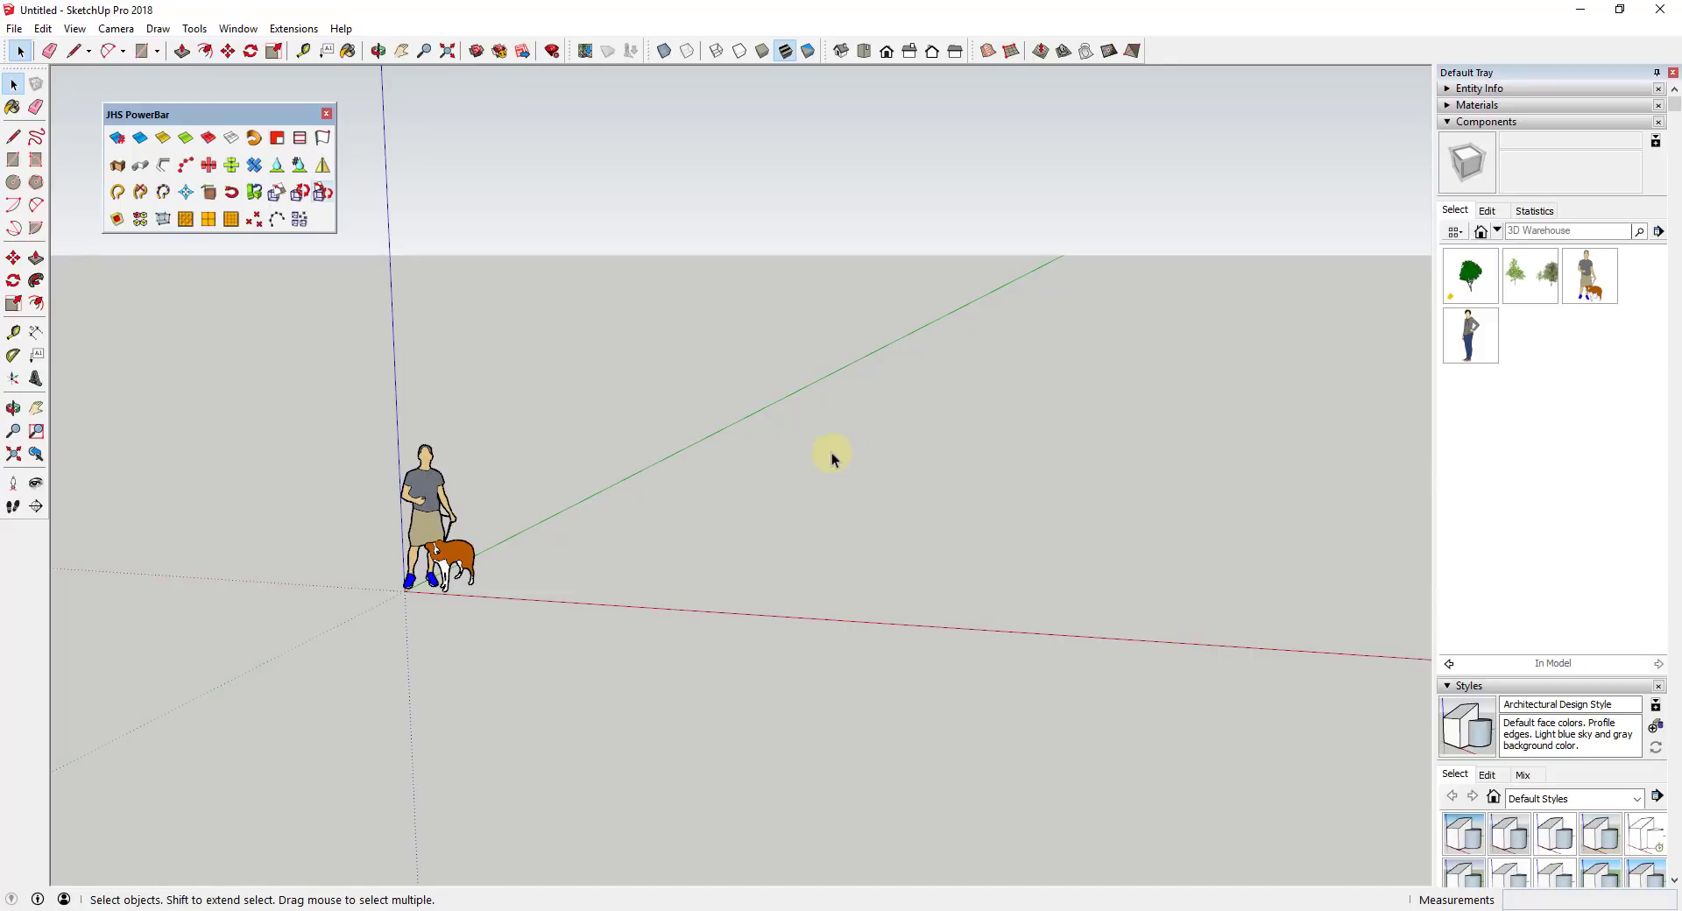
left_click(1011, 53)
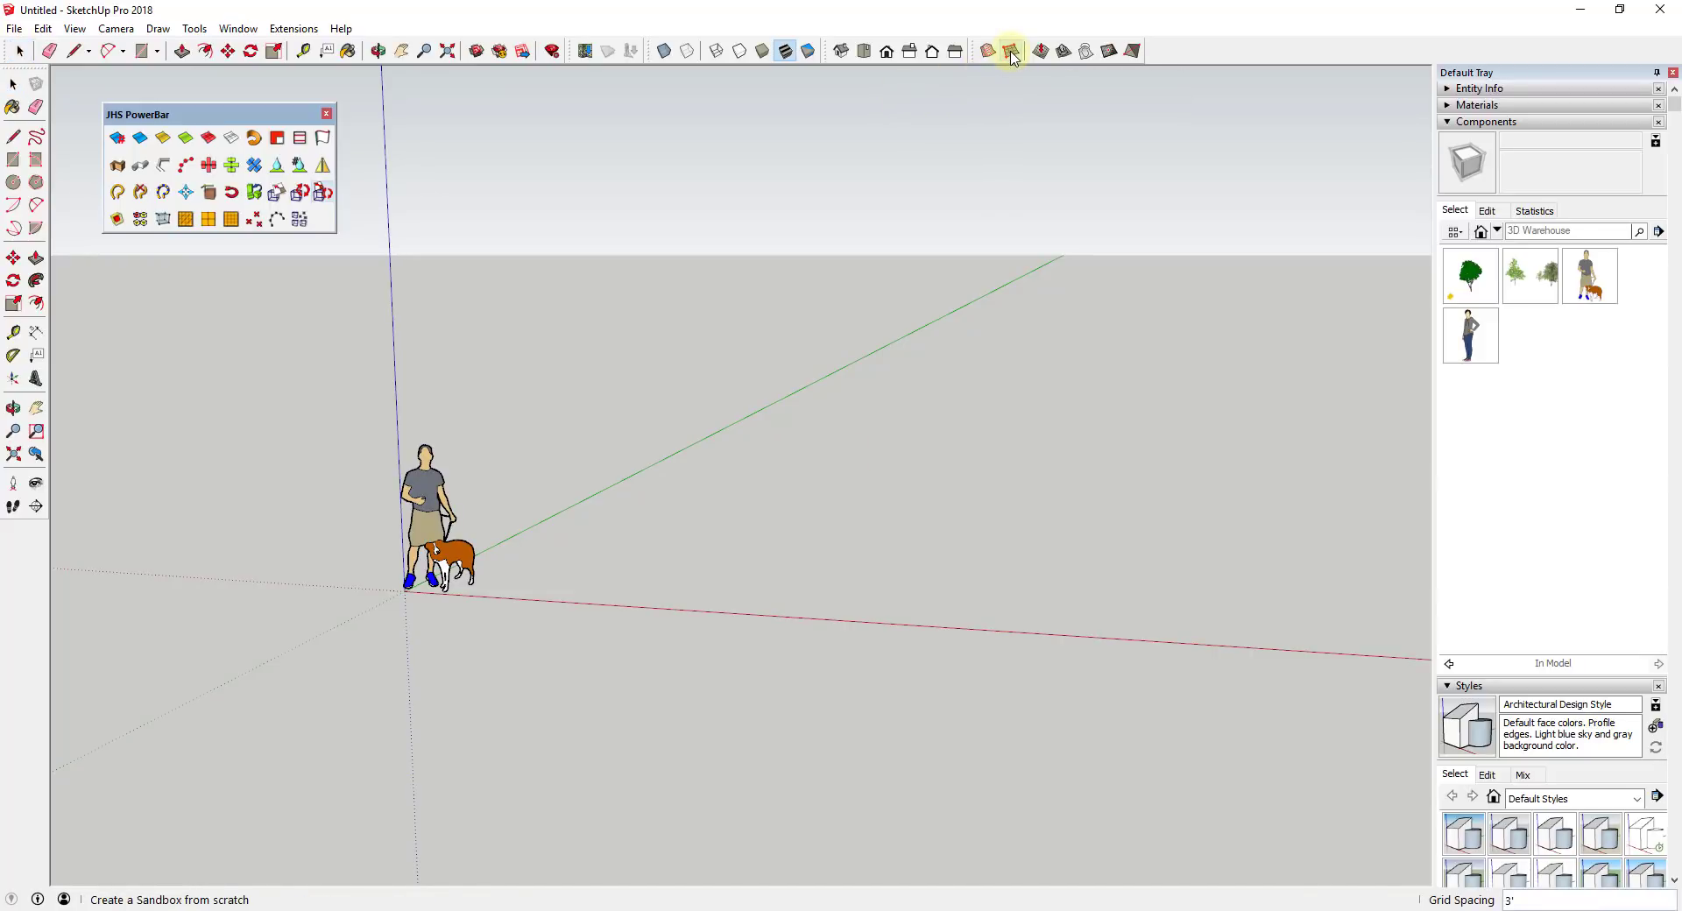
left_click(612, 588)
scroll(771, 580, "down", 5)
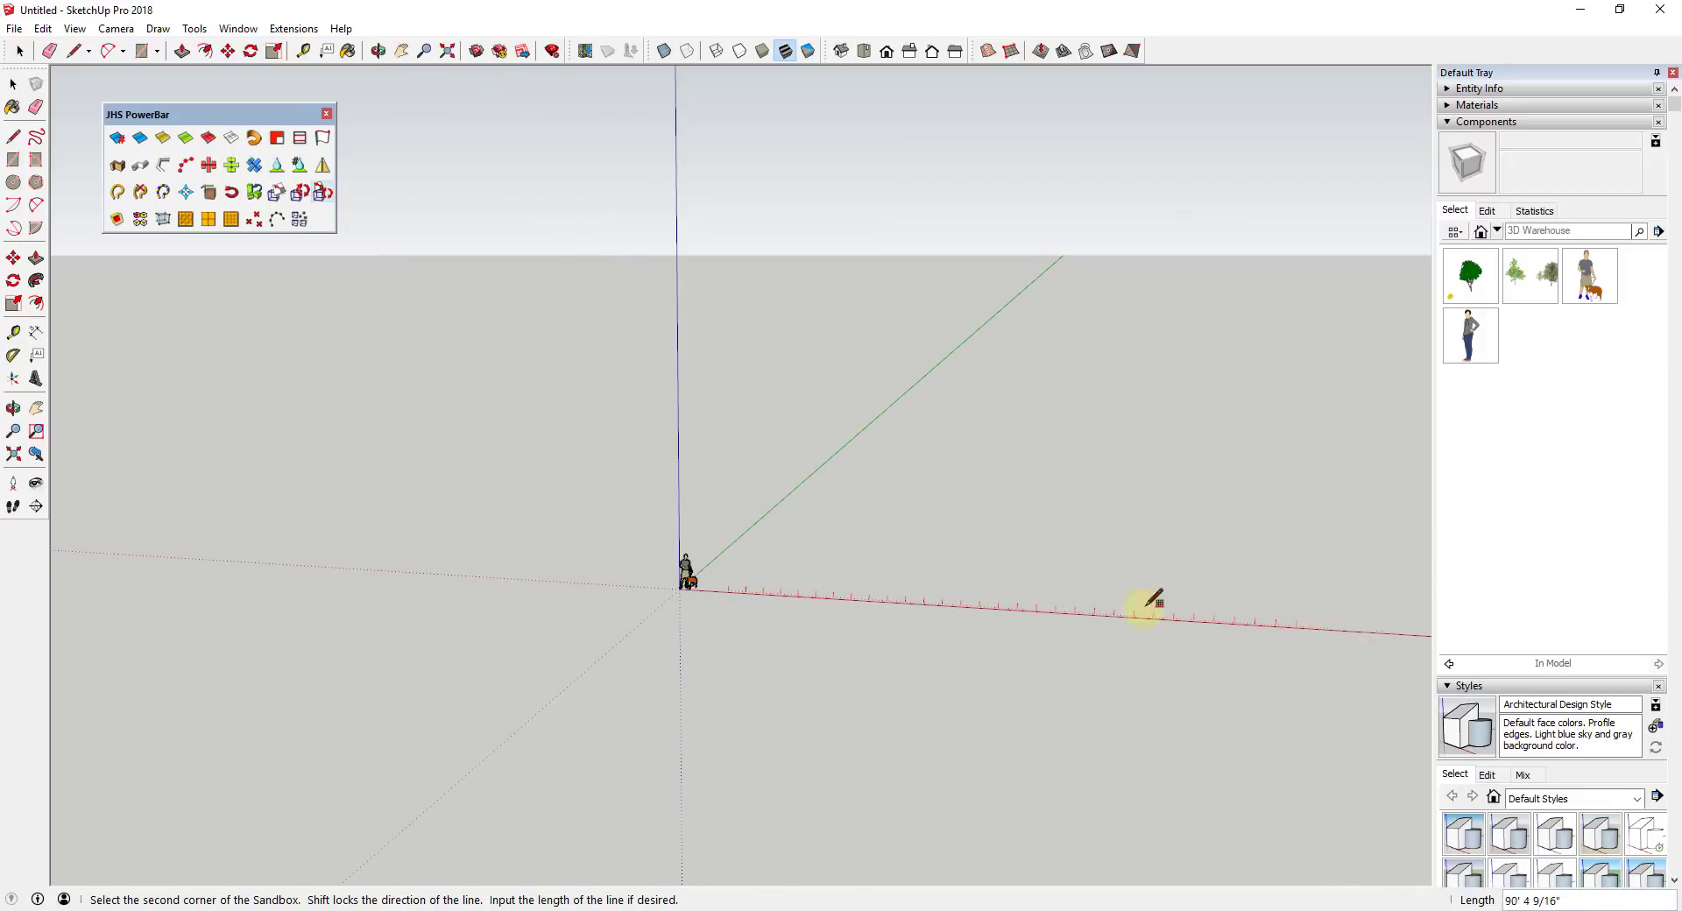
scroll(1130, 607, "down", 4)
scroll(1227, 603, "up", 2)
scroll(1315, 605, "up", 1)
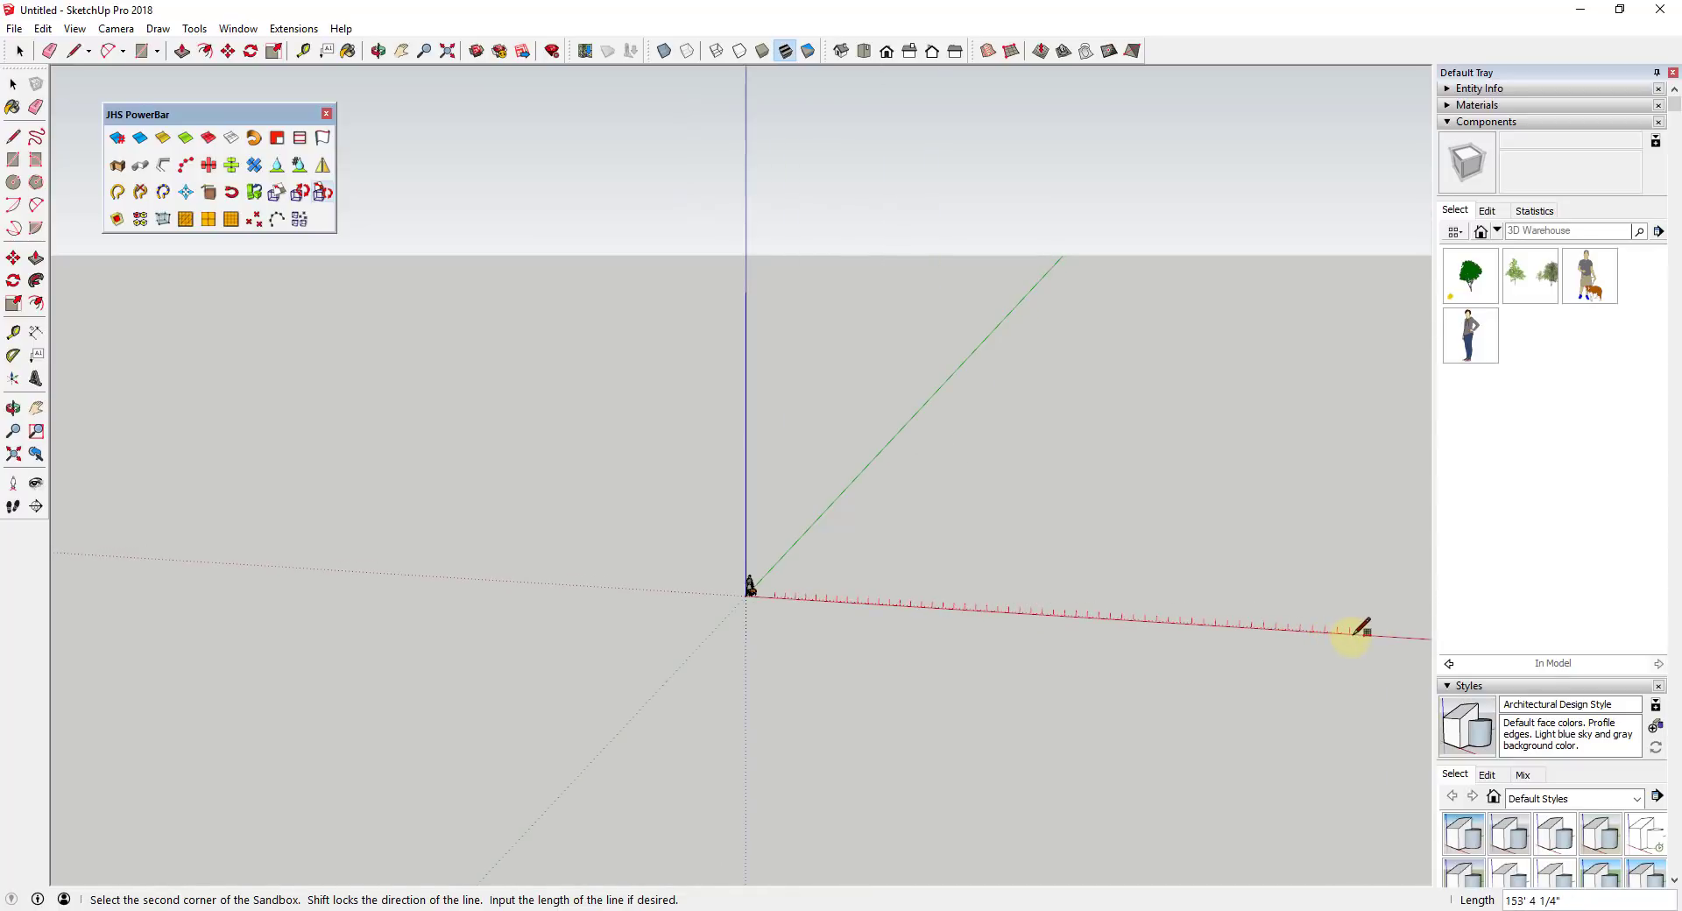
left_click(1349, 630)
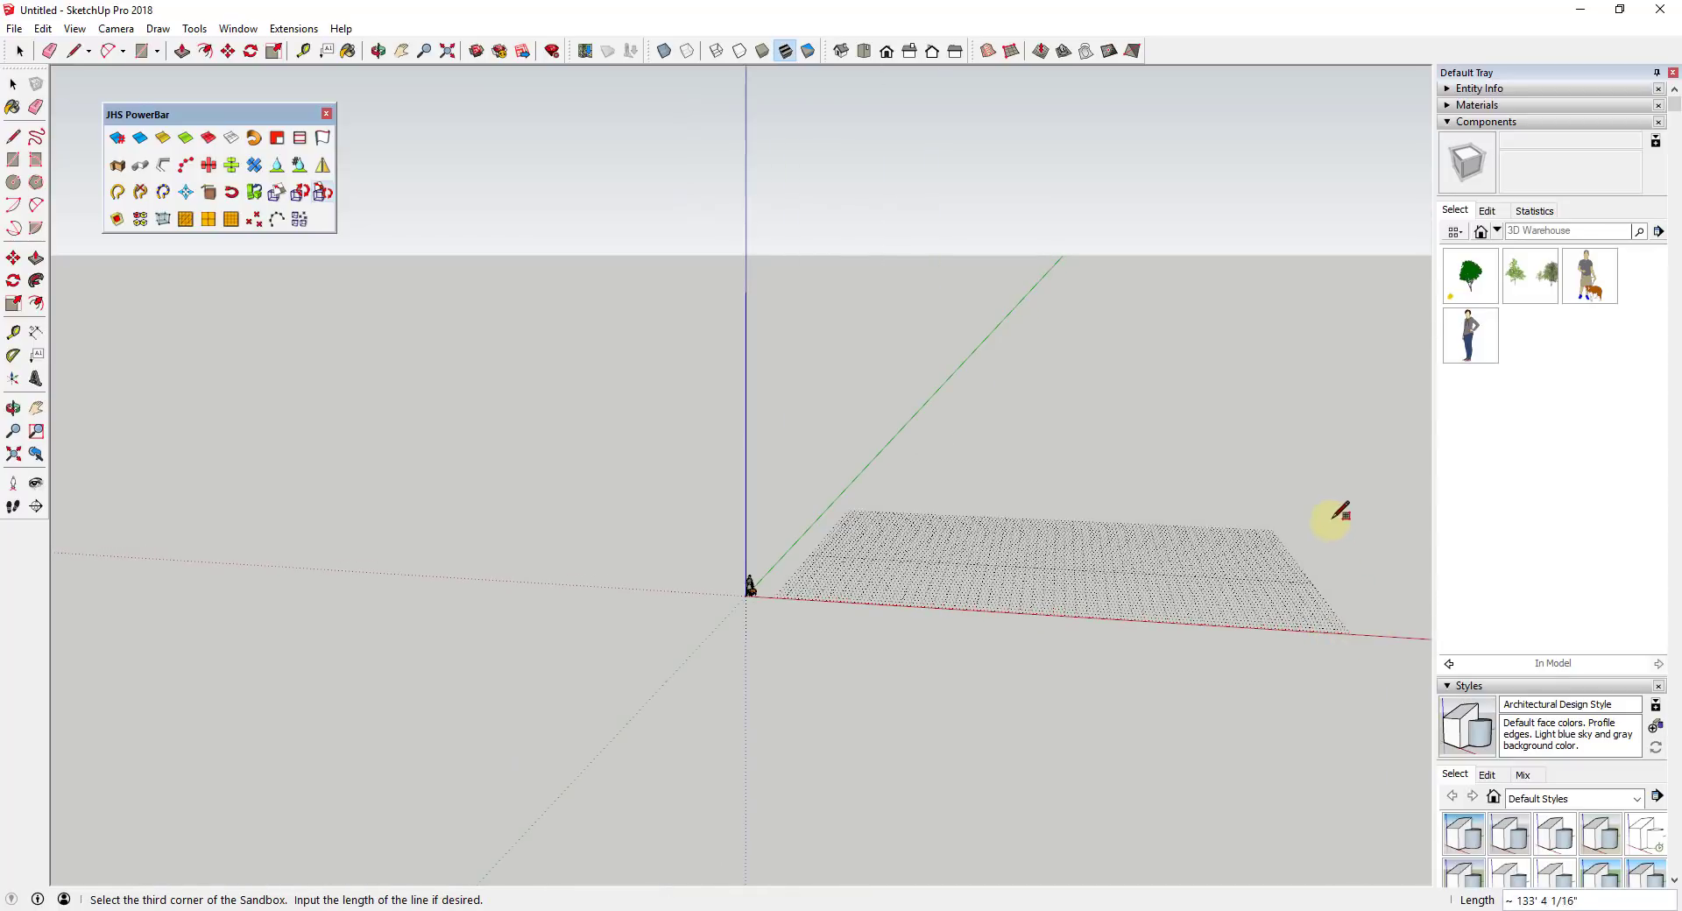
left_click(1307, 443)
key("space")
scroll(1122, 570, "up", 4)
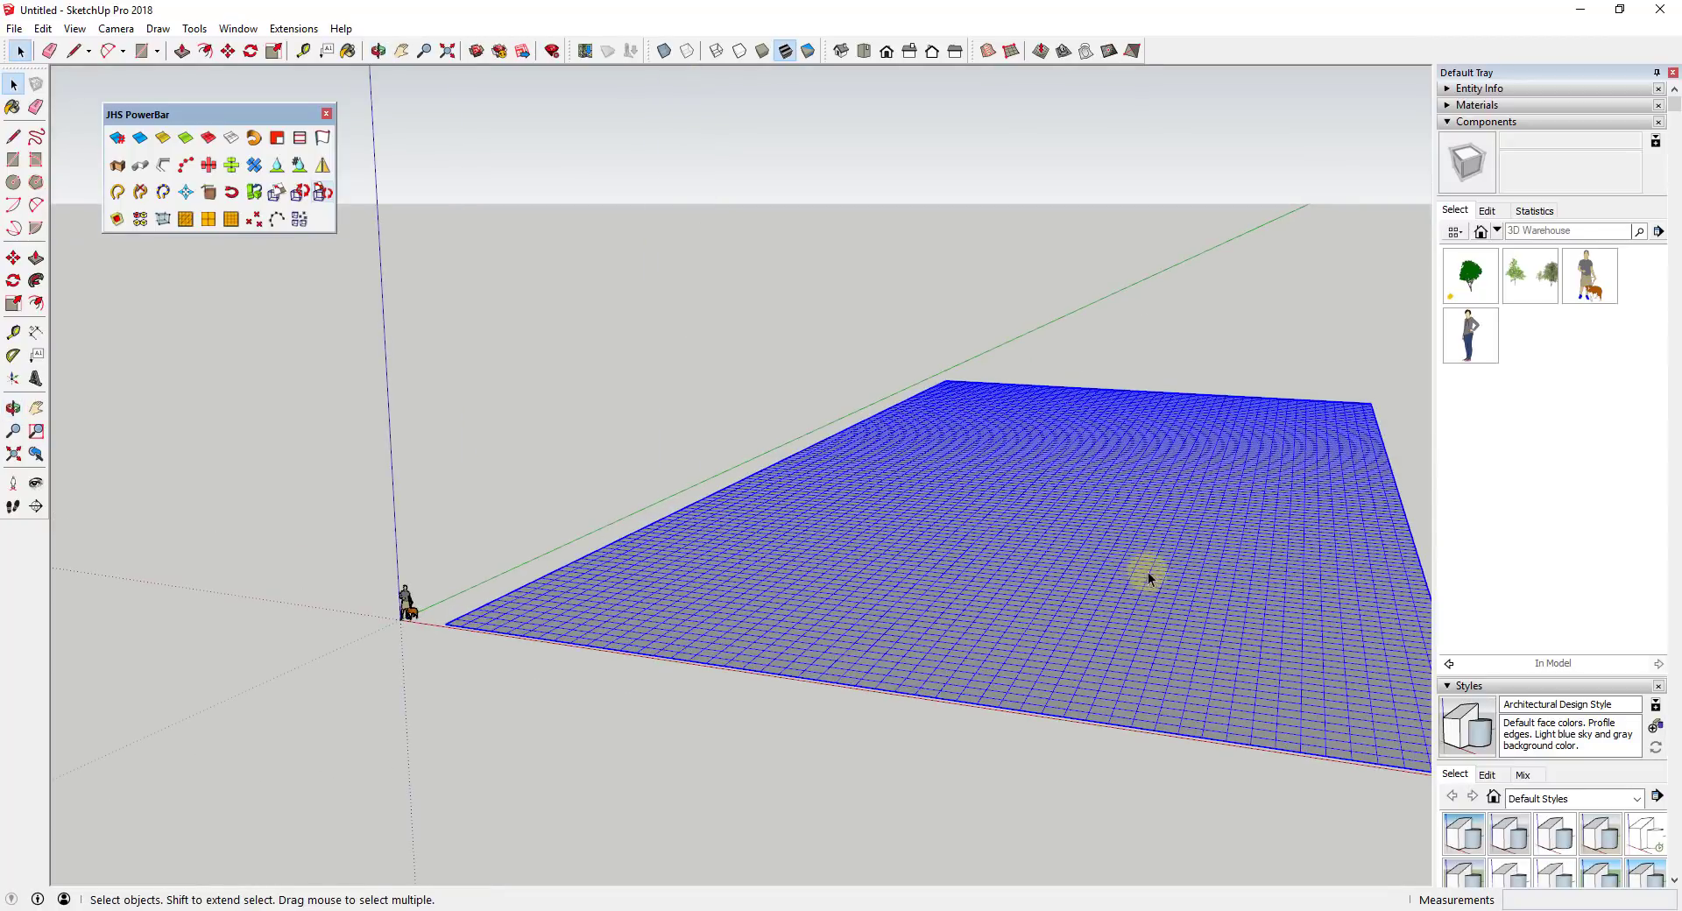
Open the grid group and Smoove a hill at its far corner along the green axis and a depression at the corner diagonally opposite the origin, radius 100'.
double_click(1125, 504)
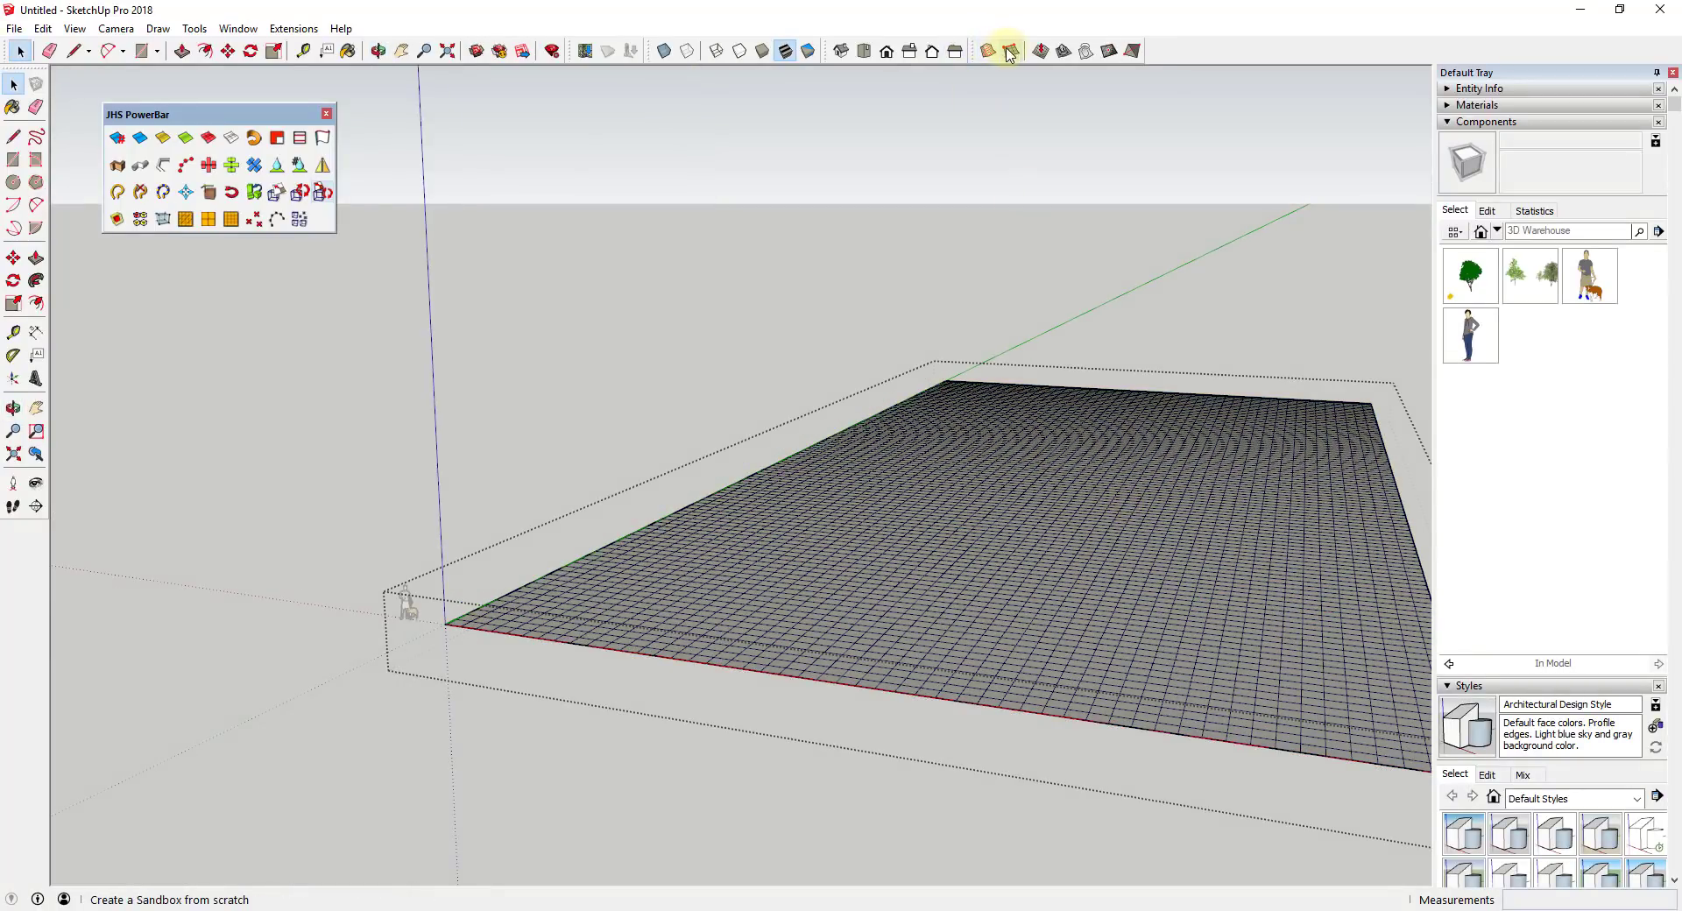
left_click(1046, 51)
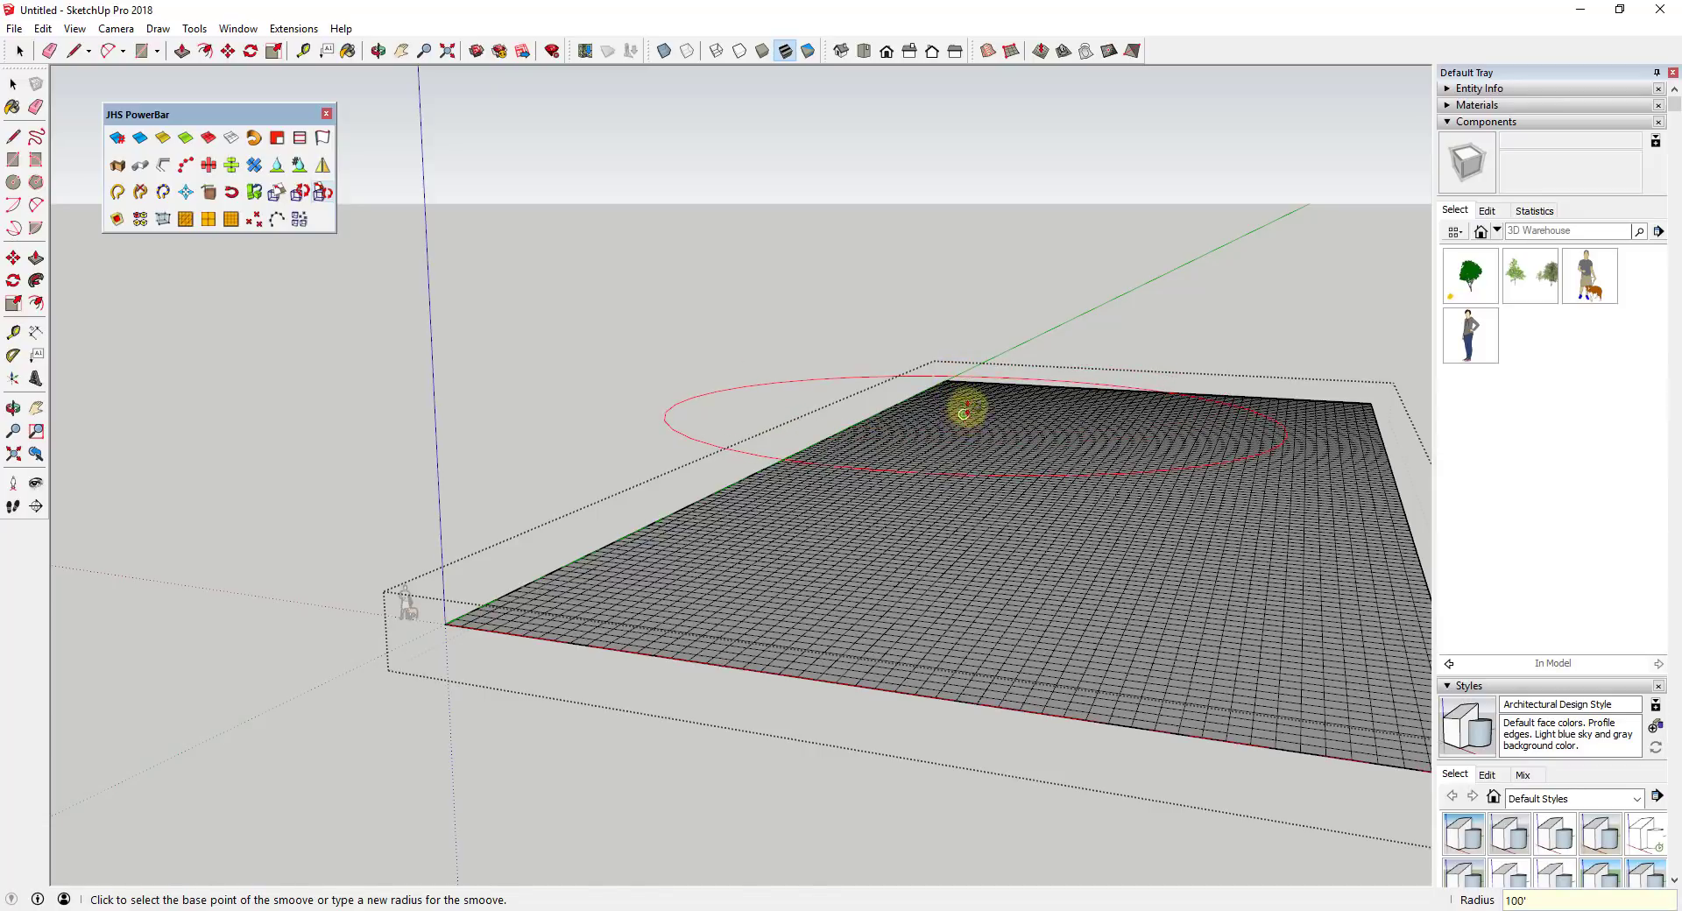
left_click(965, 413)
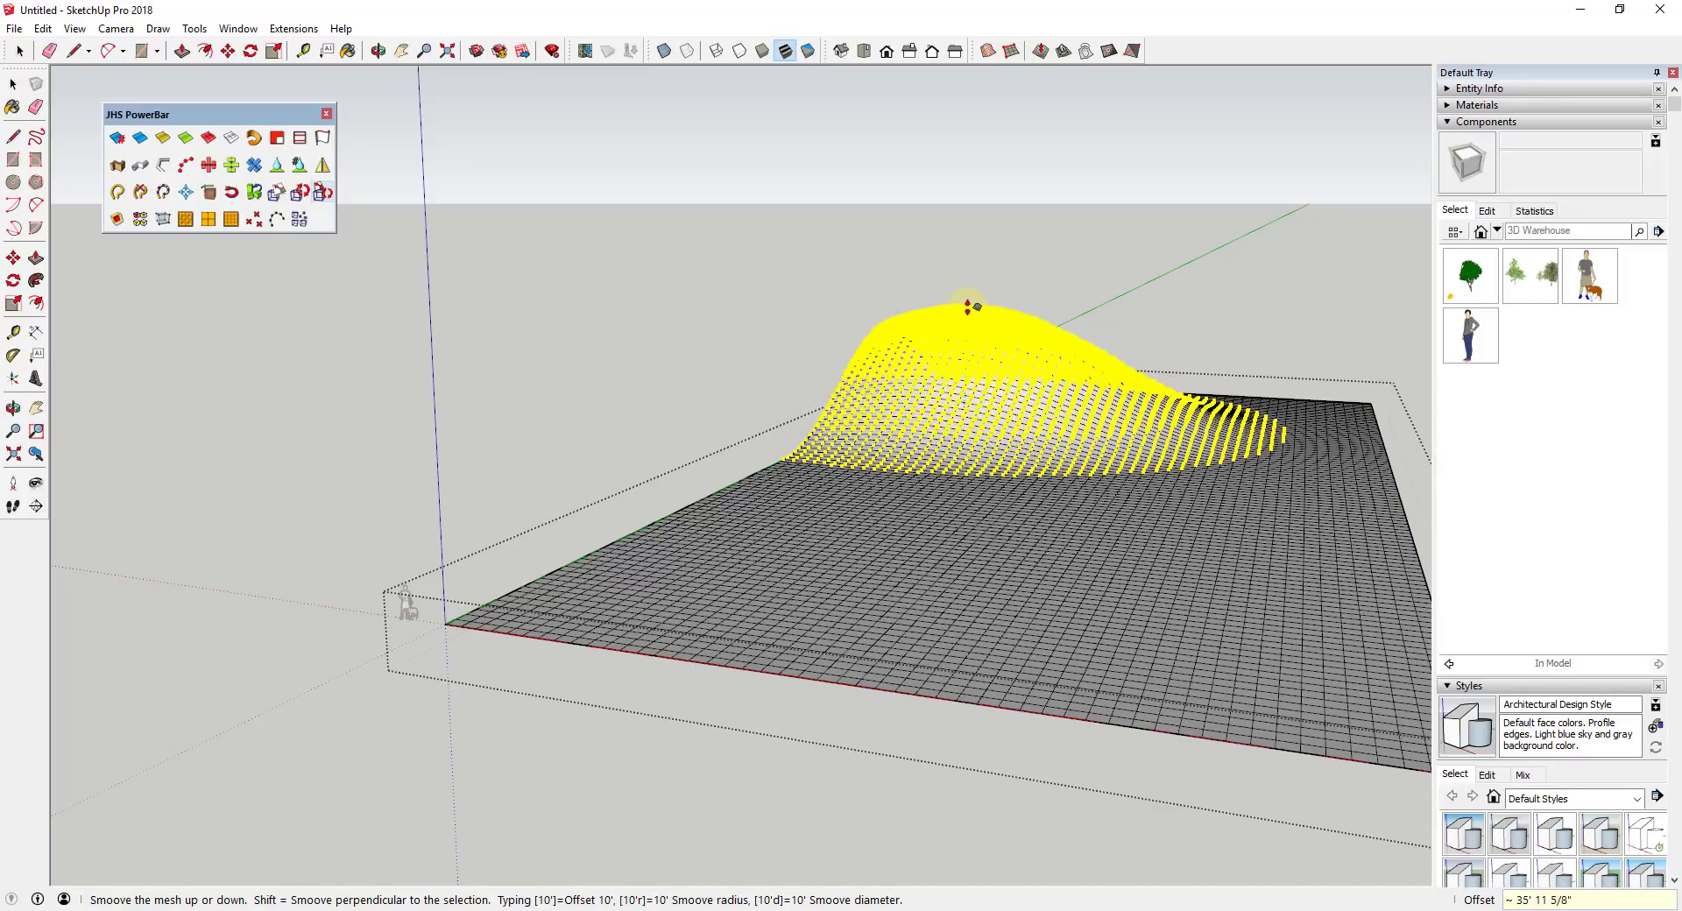
left_click(972, 340)
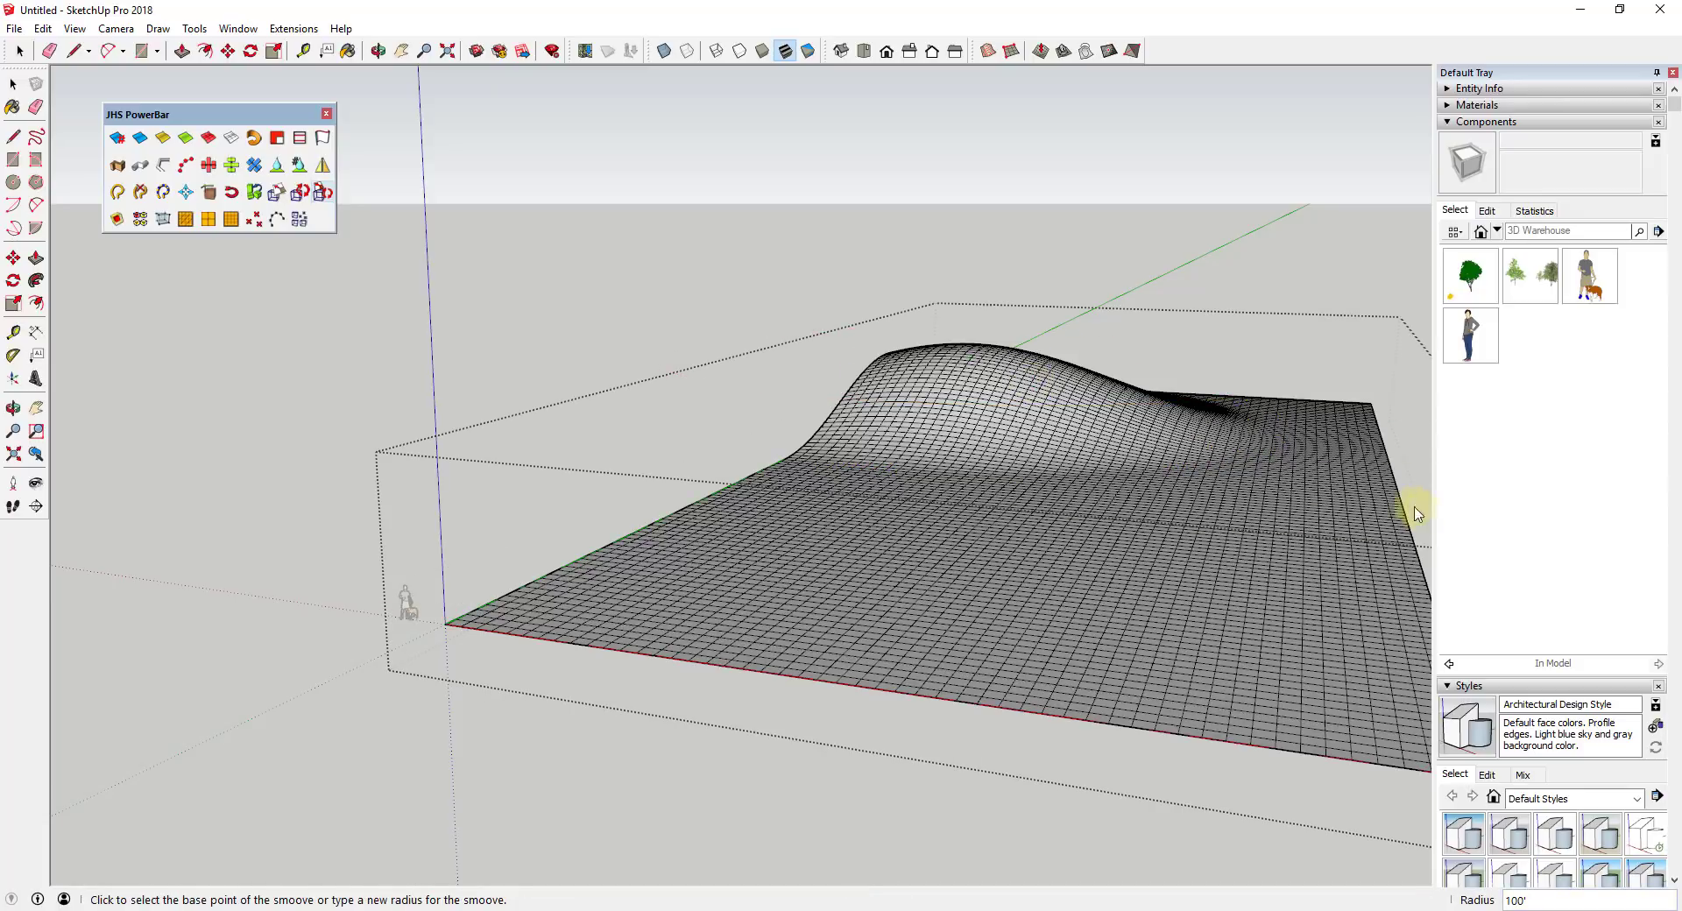
left_click(1363, 470)
left_click(1194, 523)
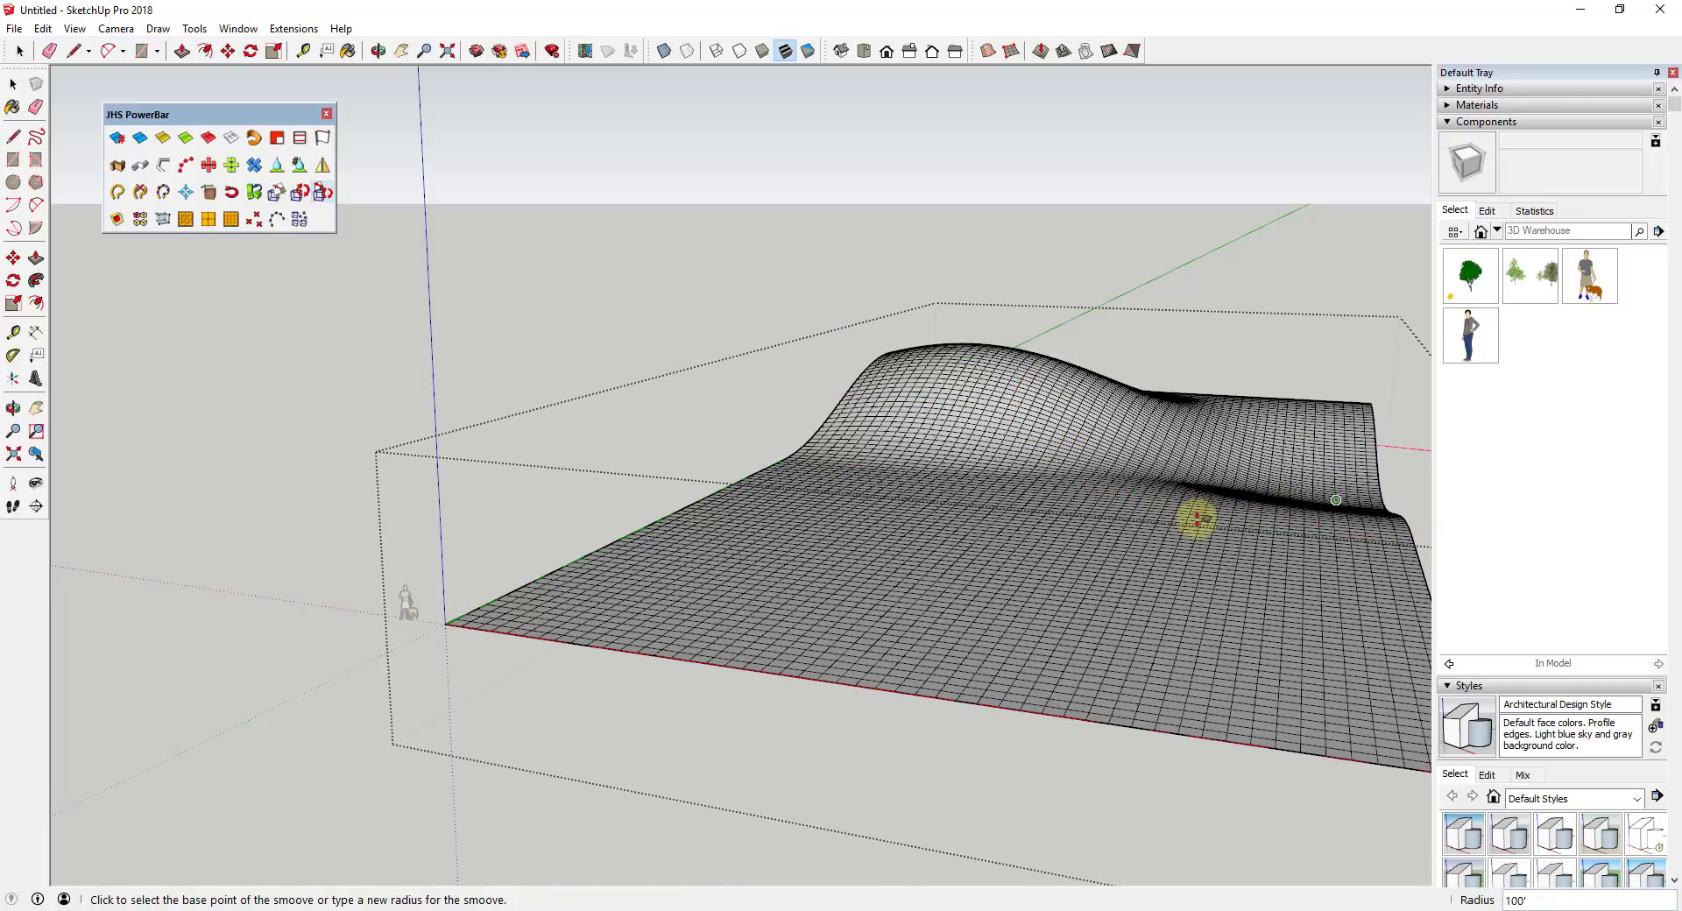
Smoove a depression near the grid's origin corner and a gentle rise toward its far end along the red axis, and close the group.
left_click(795, 536)
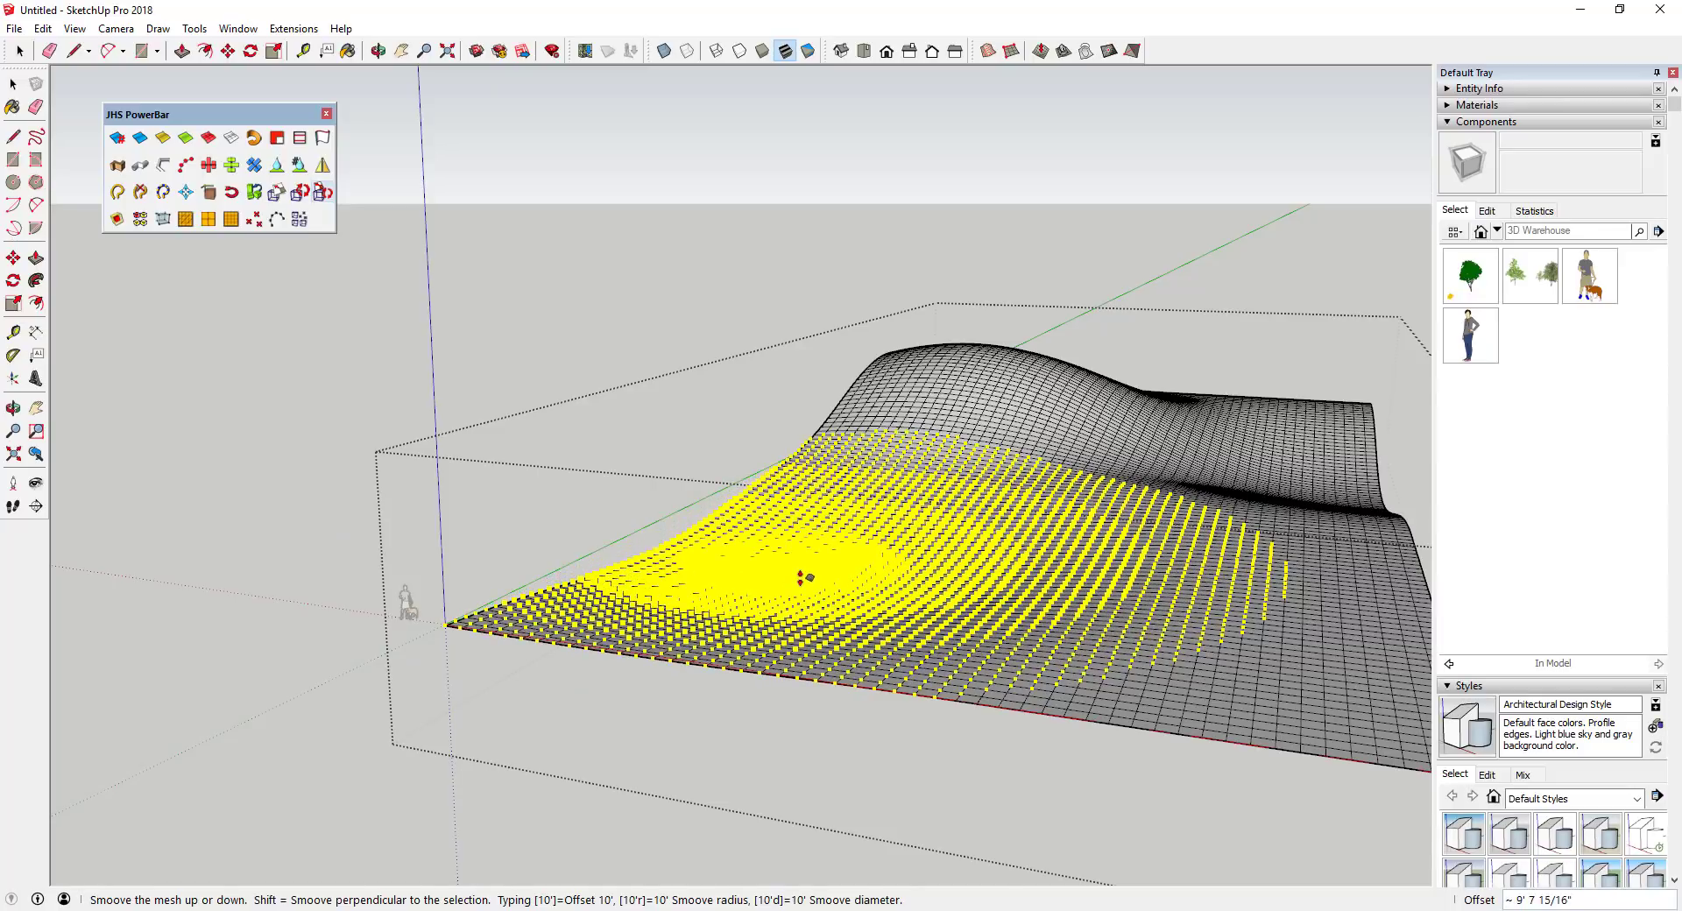
left_click(806, 585)
left_click(1288, 606)
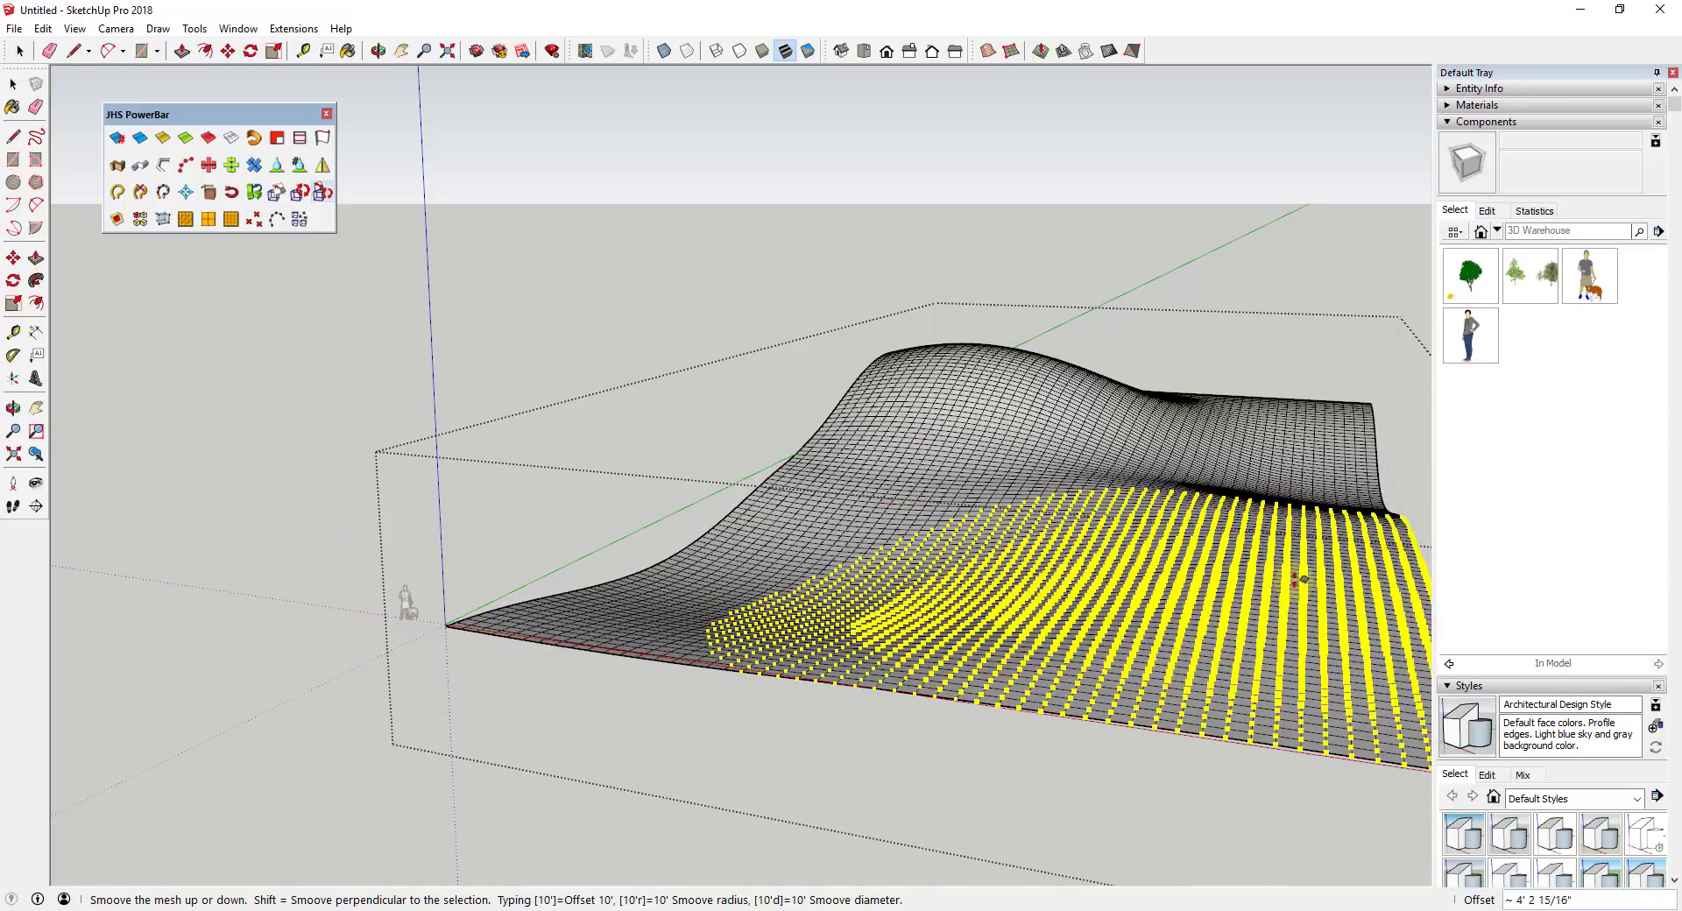
left_click(1301, 568)
key("space")
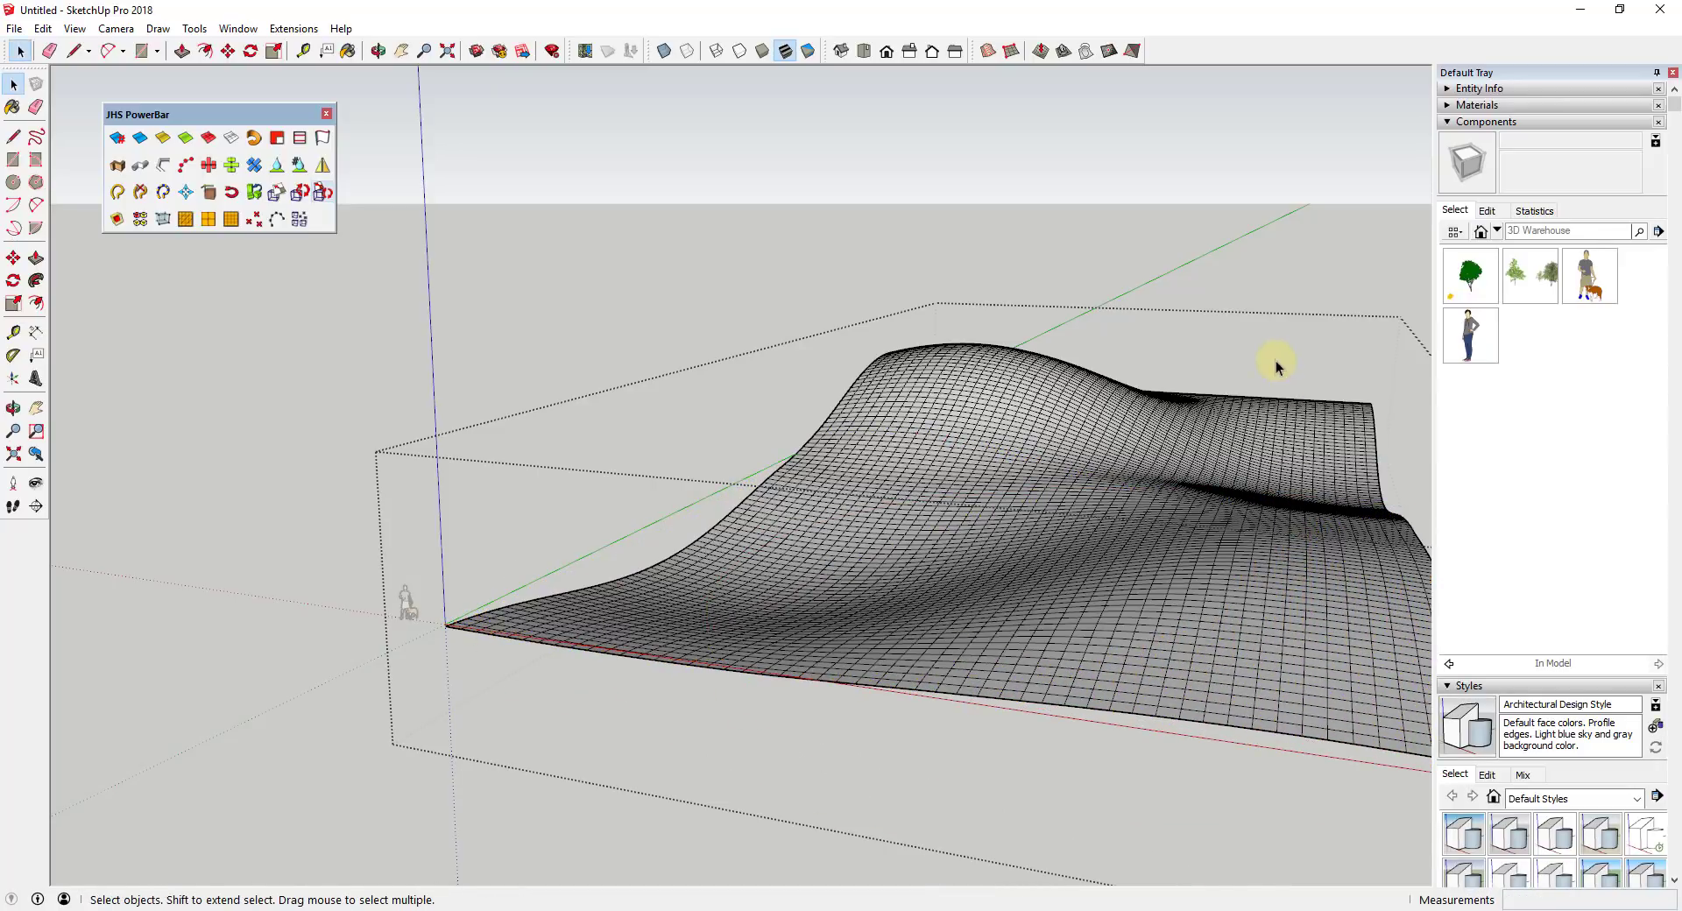
left_click(1239, 312)
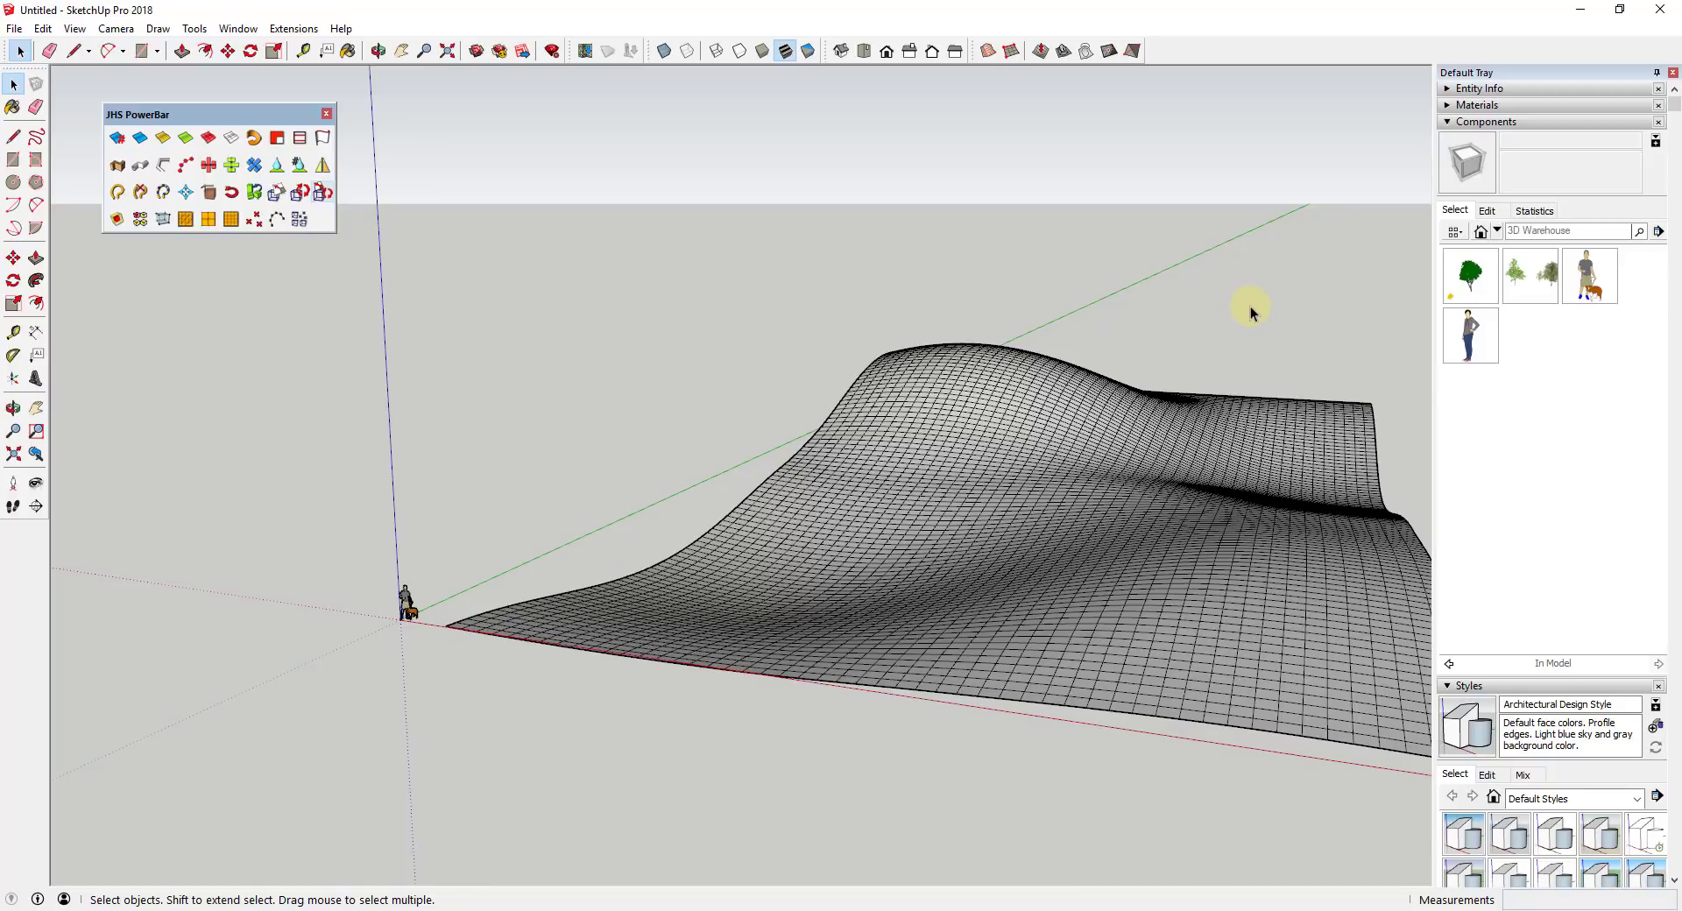
Select the terrain group and examine its hills and depressions from several angles and distances.
left_click(1007, 368)
scroll(772, 390, "down", 4)
scroll(855, 429, "up", 4)
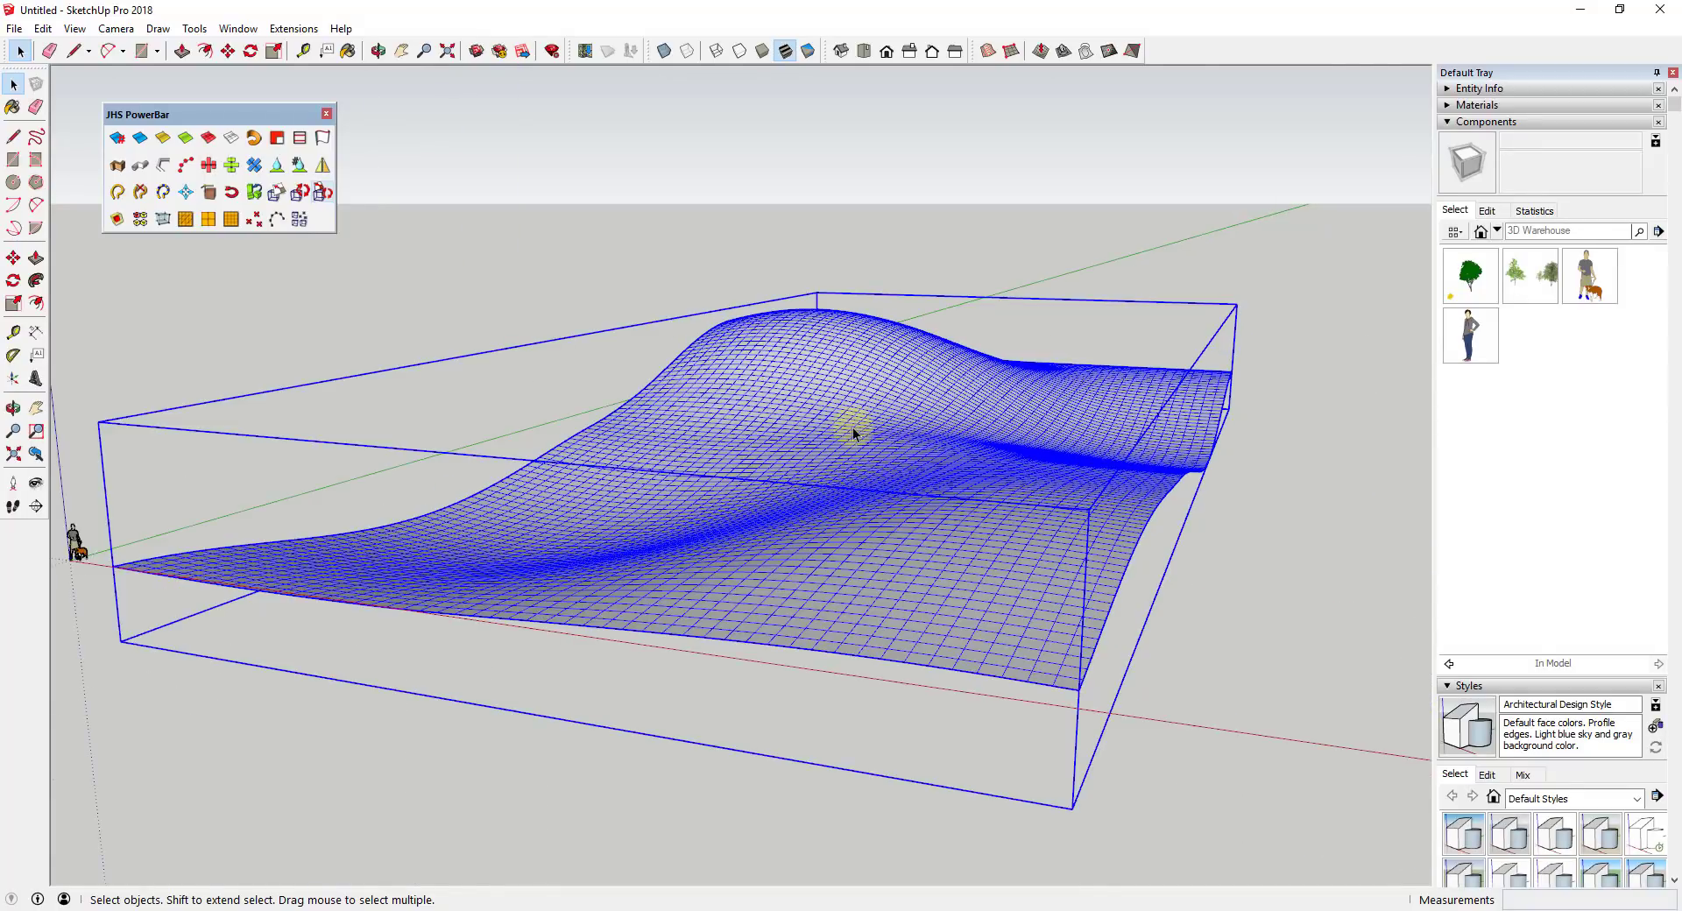
middle_click_drag(1094, 440, 1108, 462)
scroll(864, 408, "down", 3)
scroll(917, 421, "up", 3)
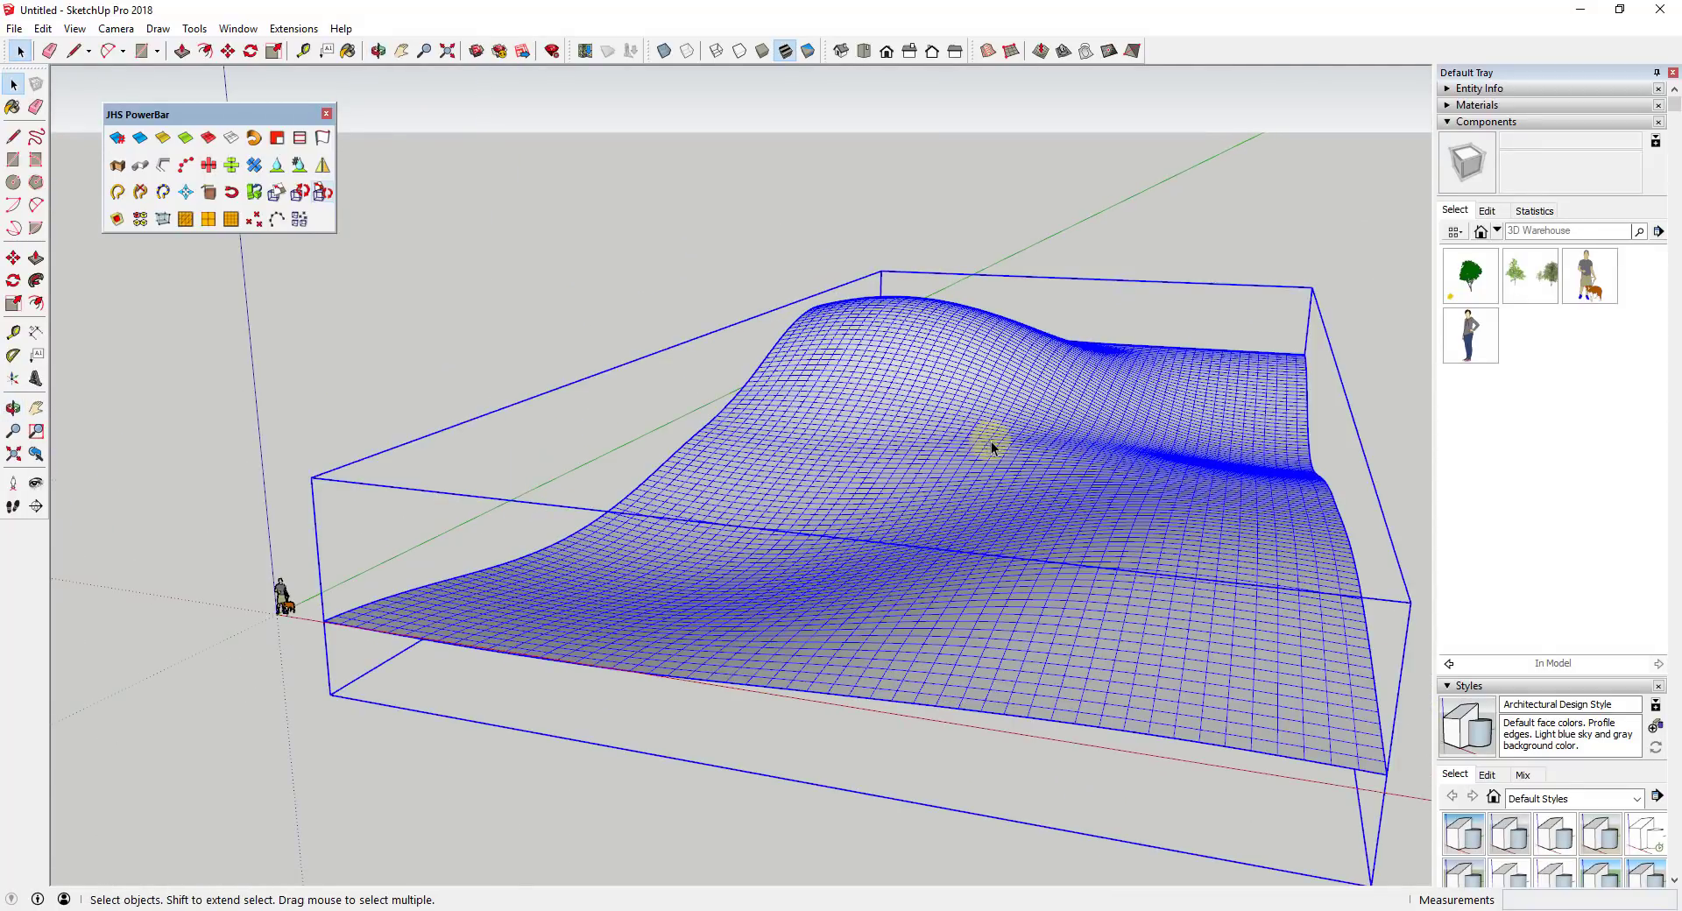
middle_click_drag(991, 440, 738, 410)
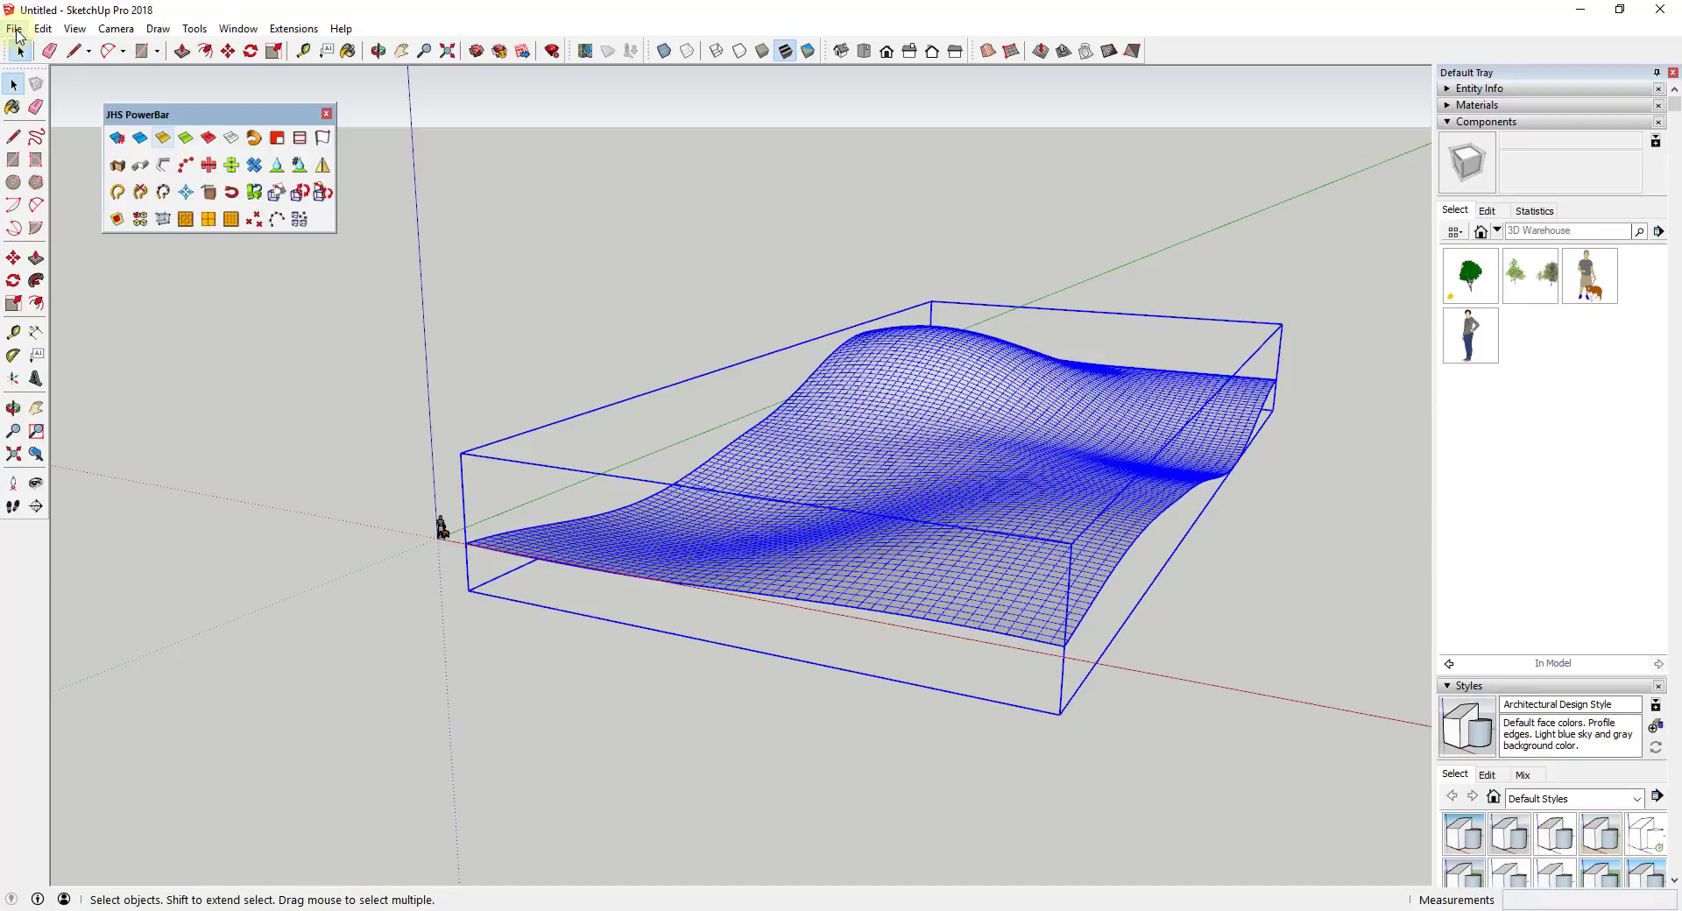
middle_click_drag(872, 495, 890, 510)
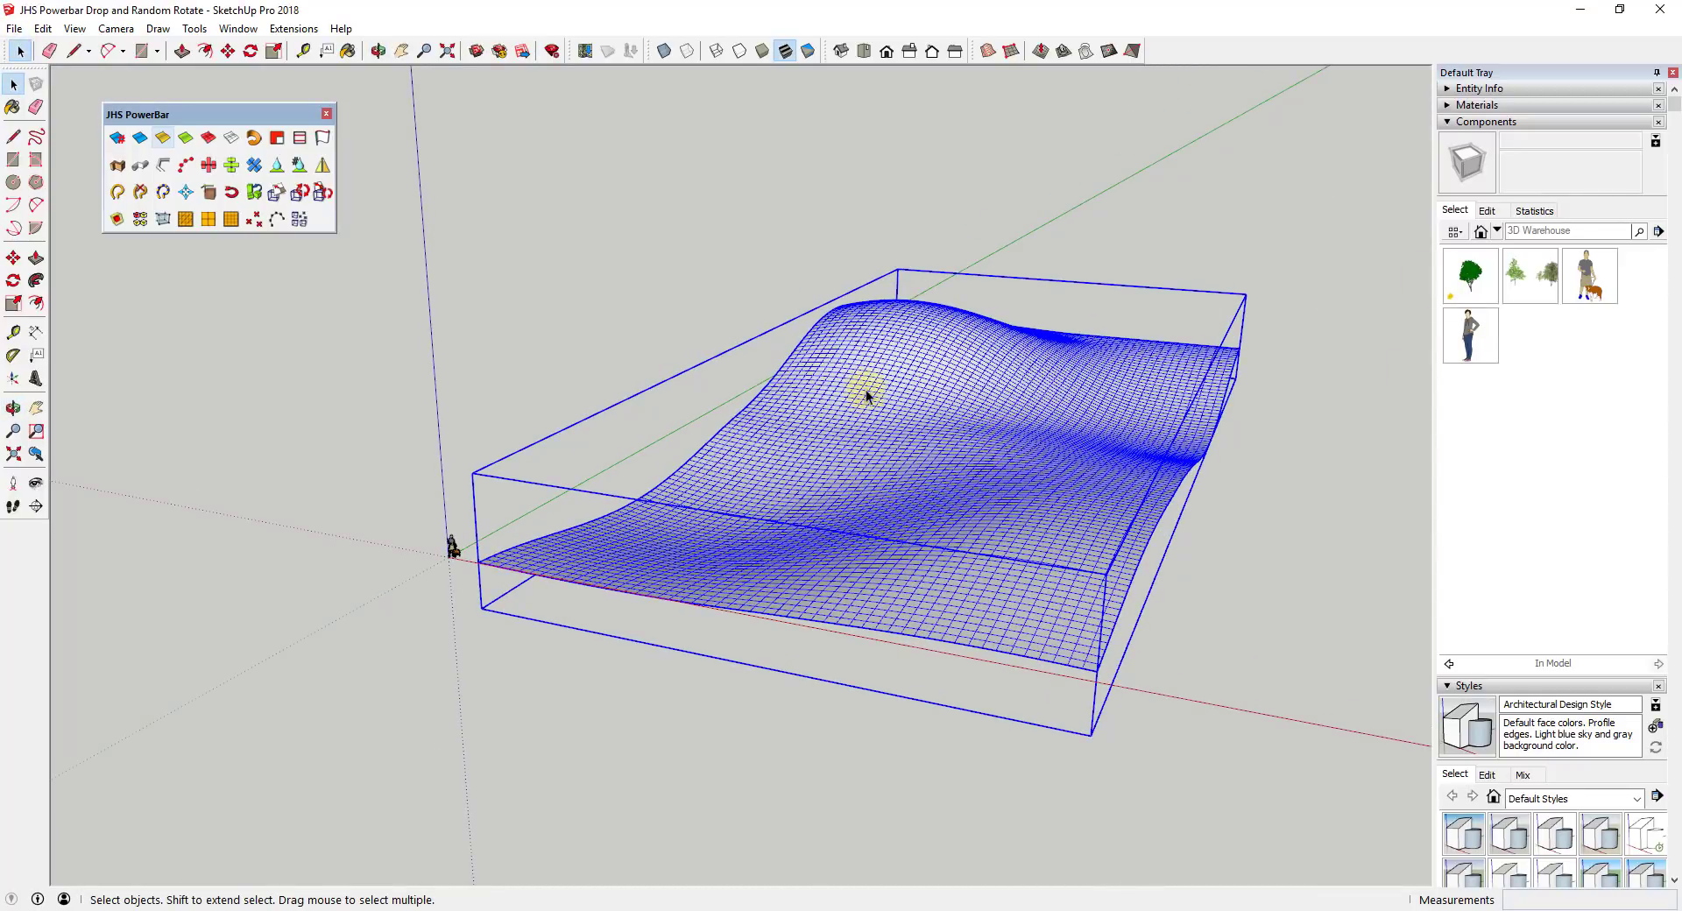
middle_click_drag(1066, 382, 1270, 368)
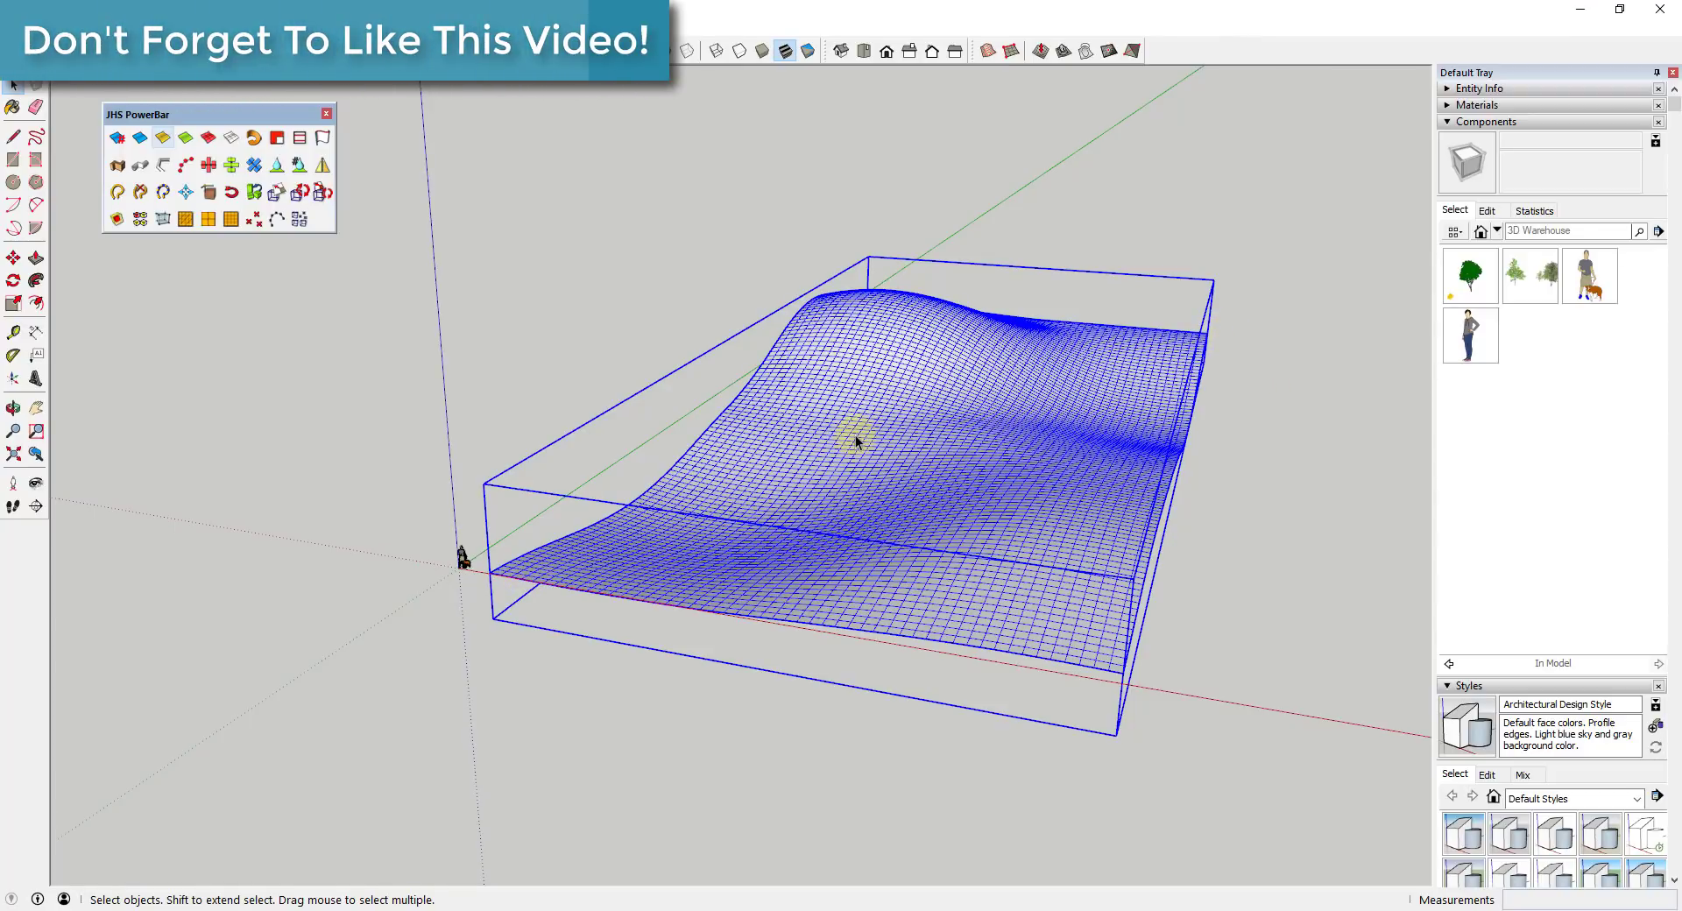
middle_click_drag(856, 438, 861, 438)
scroll(866, 441, "down", 2)
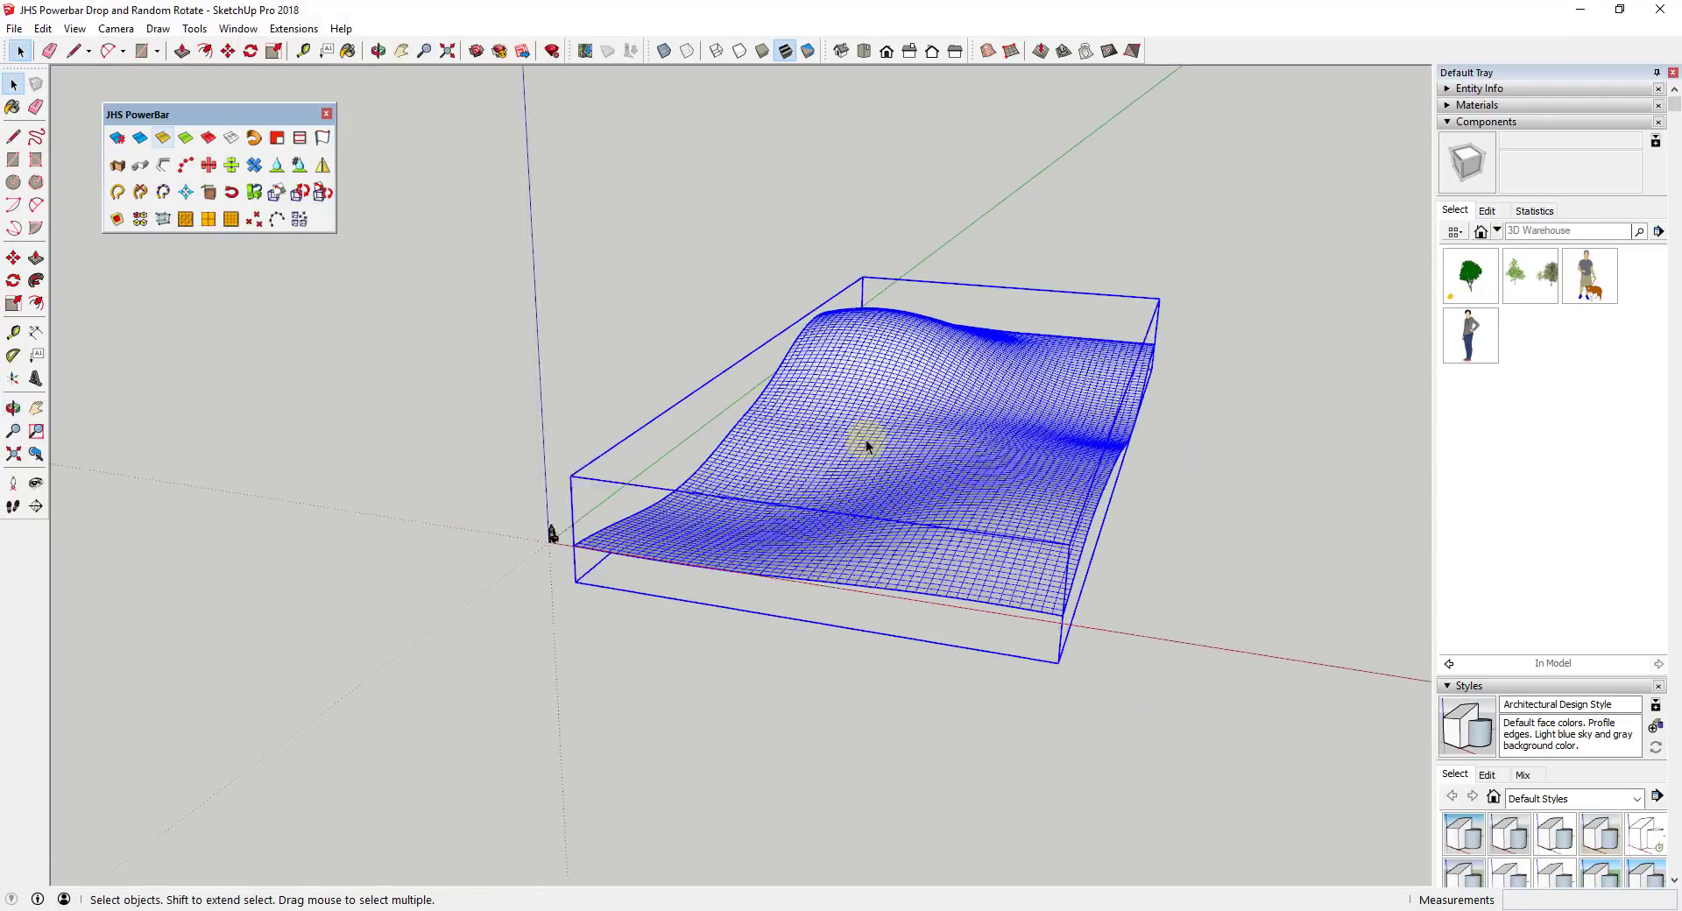
scroll(889, 354, "up", 2)
middle_click_drag(891, 359, 878, 423)
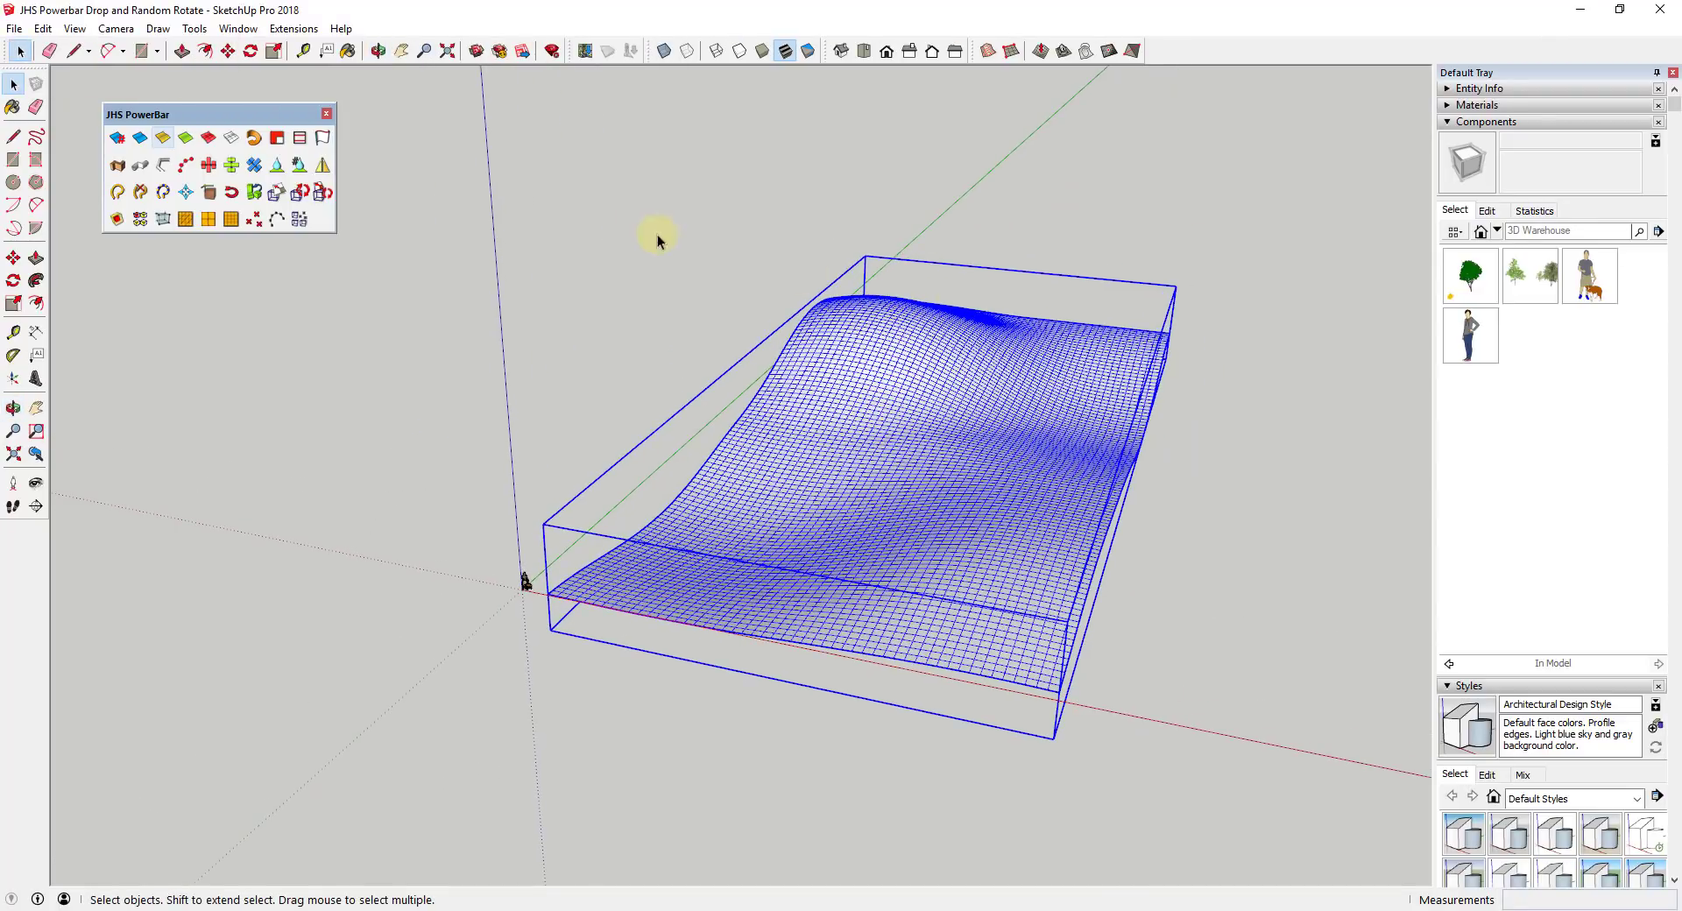
middle_click_drag(1043, 498, 613, 320)
scroll(1333, 477, "up", 4)
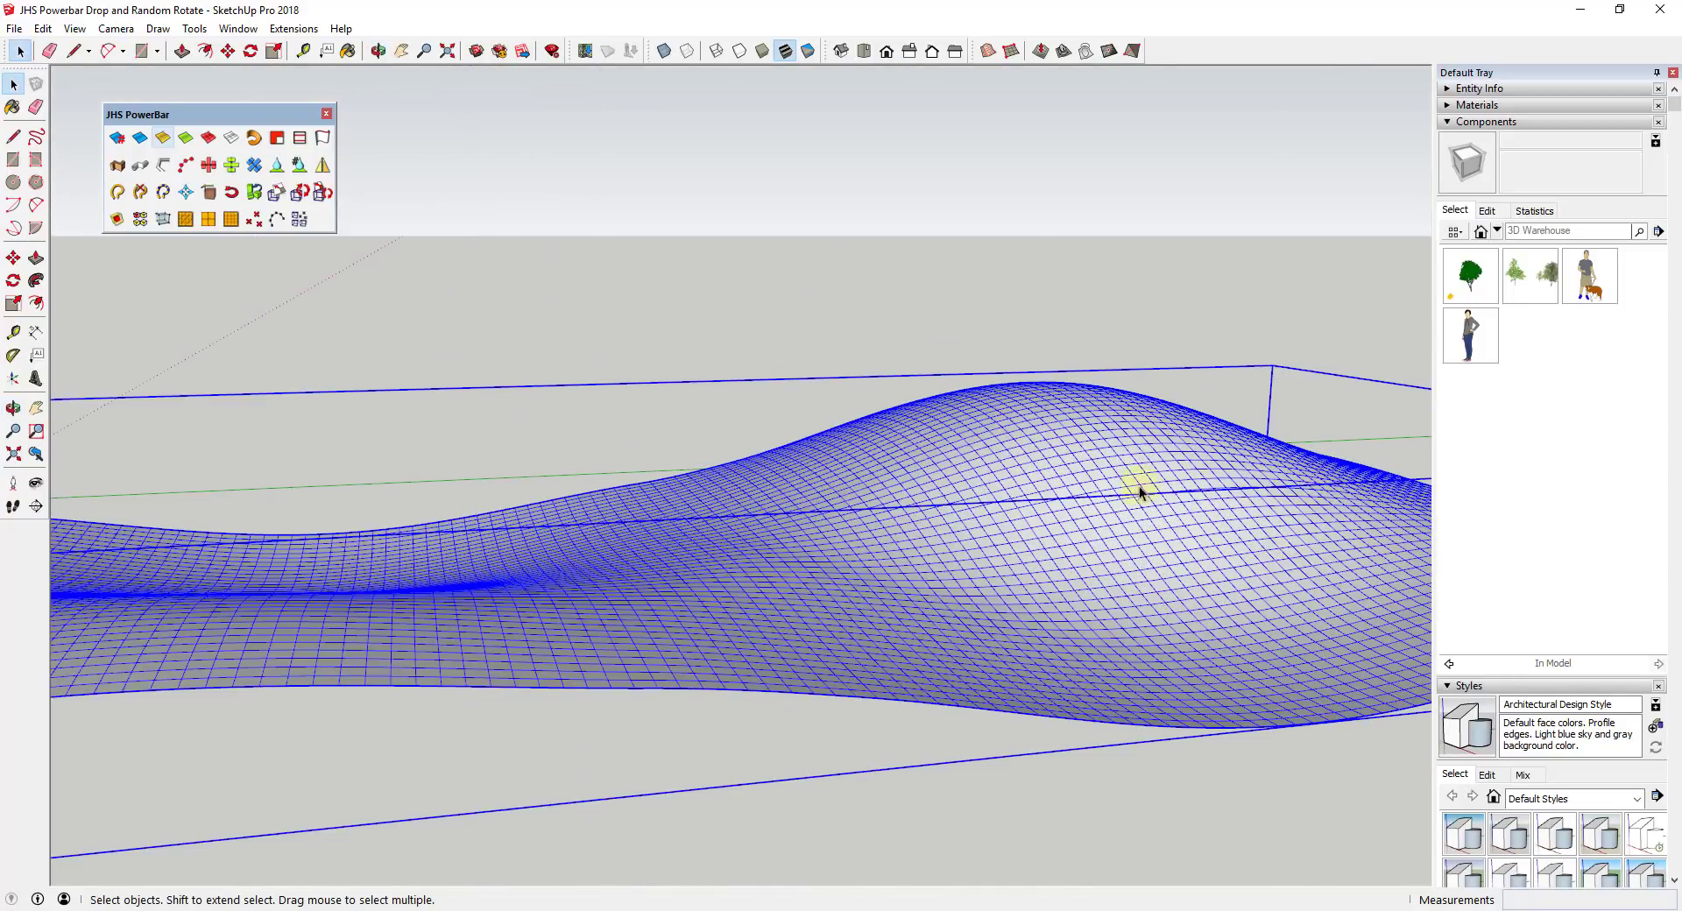
scroll(1147, 418, "down", 4)
middle_click_drag(708, 466, 1052, 570)
middle_click_drag(673, 498, 676, 513)
Draw a vertical line upward from the terrain corner nearest the origin, extending above the hill.
key("l")
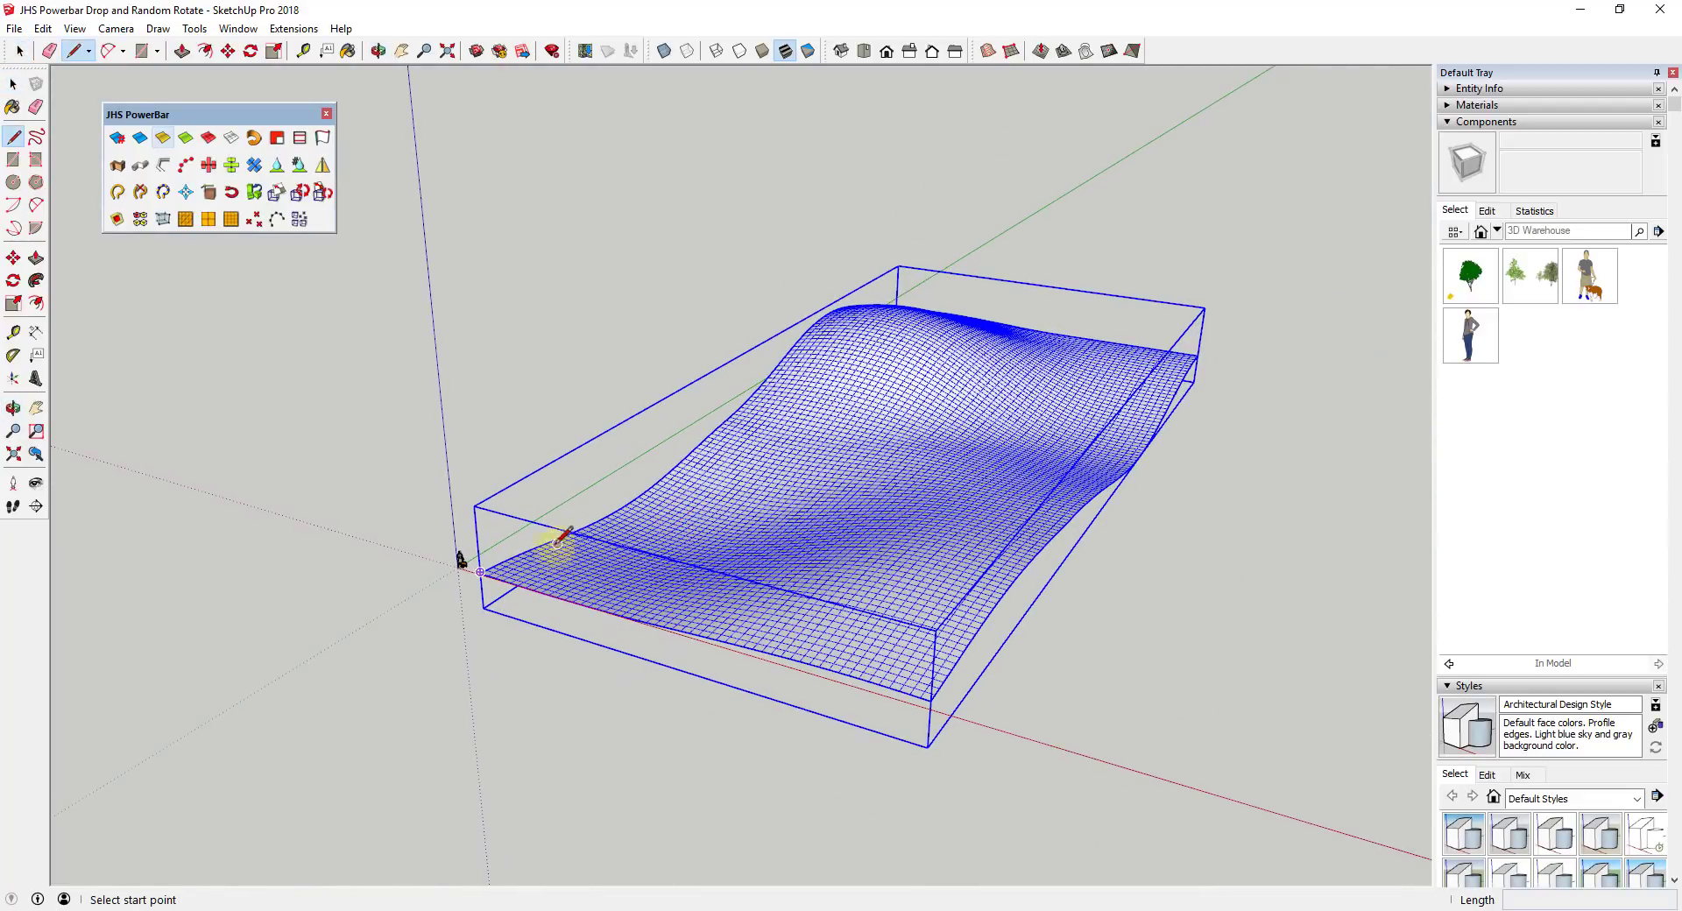
left_click(480, 571)
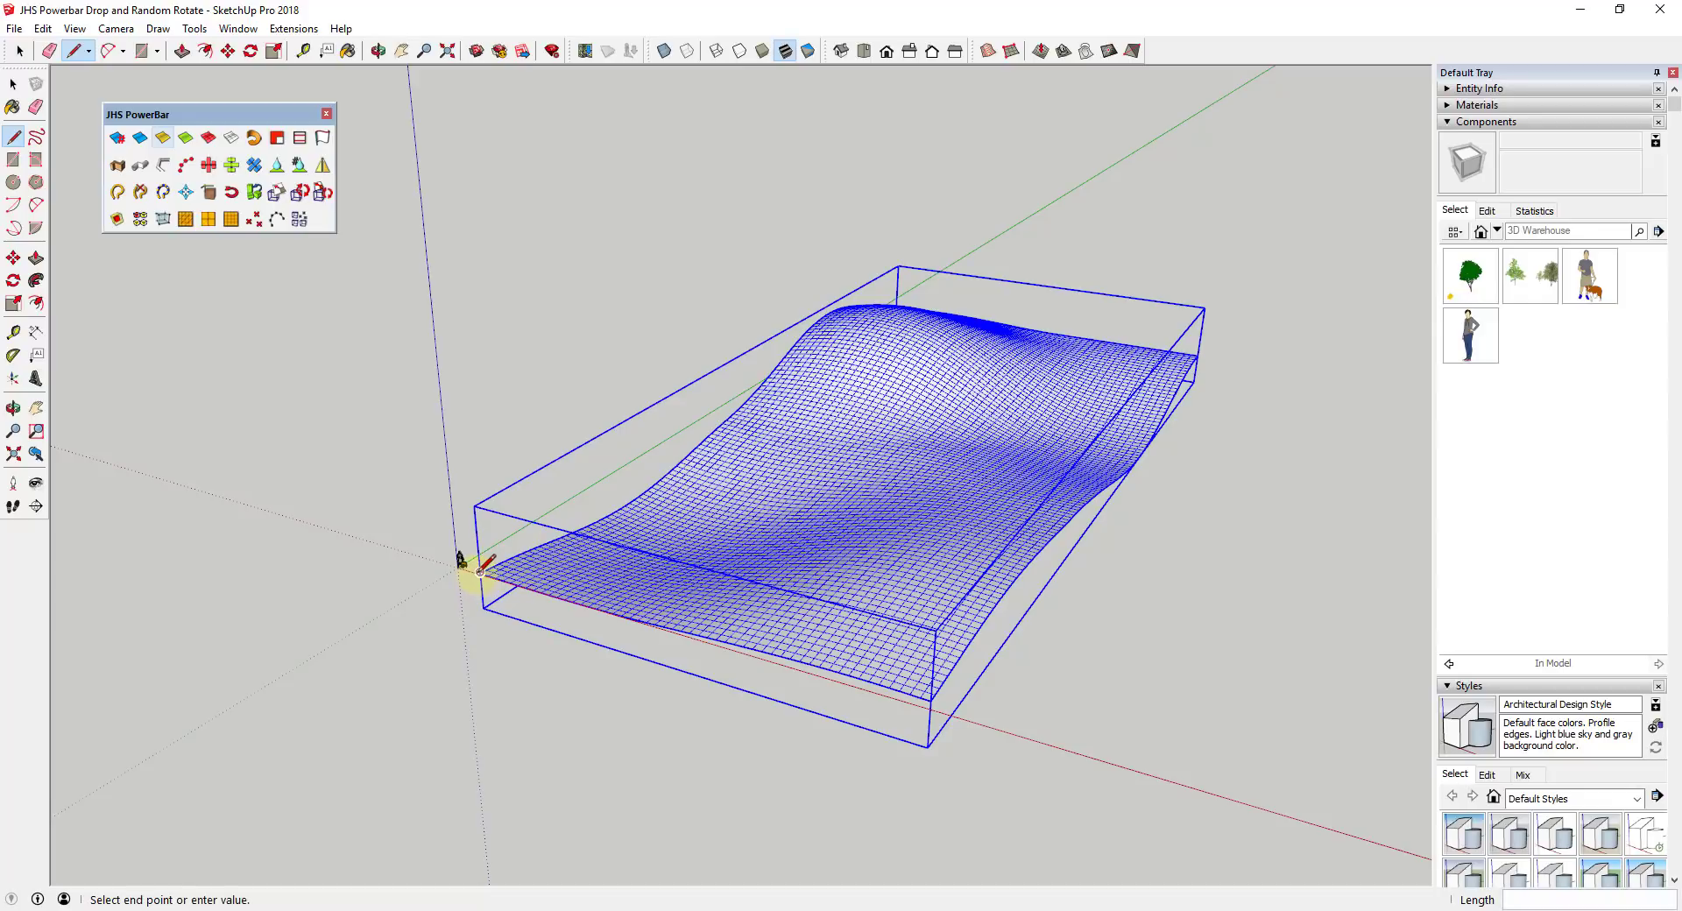
left_click(461, 354)
key("space")
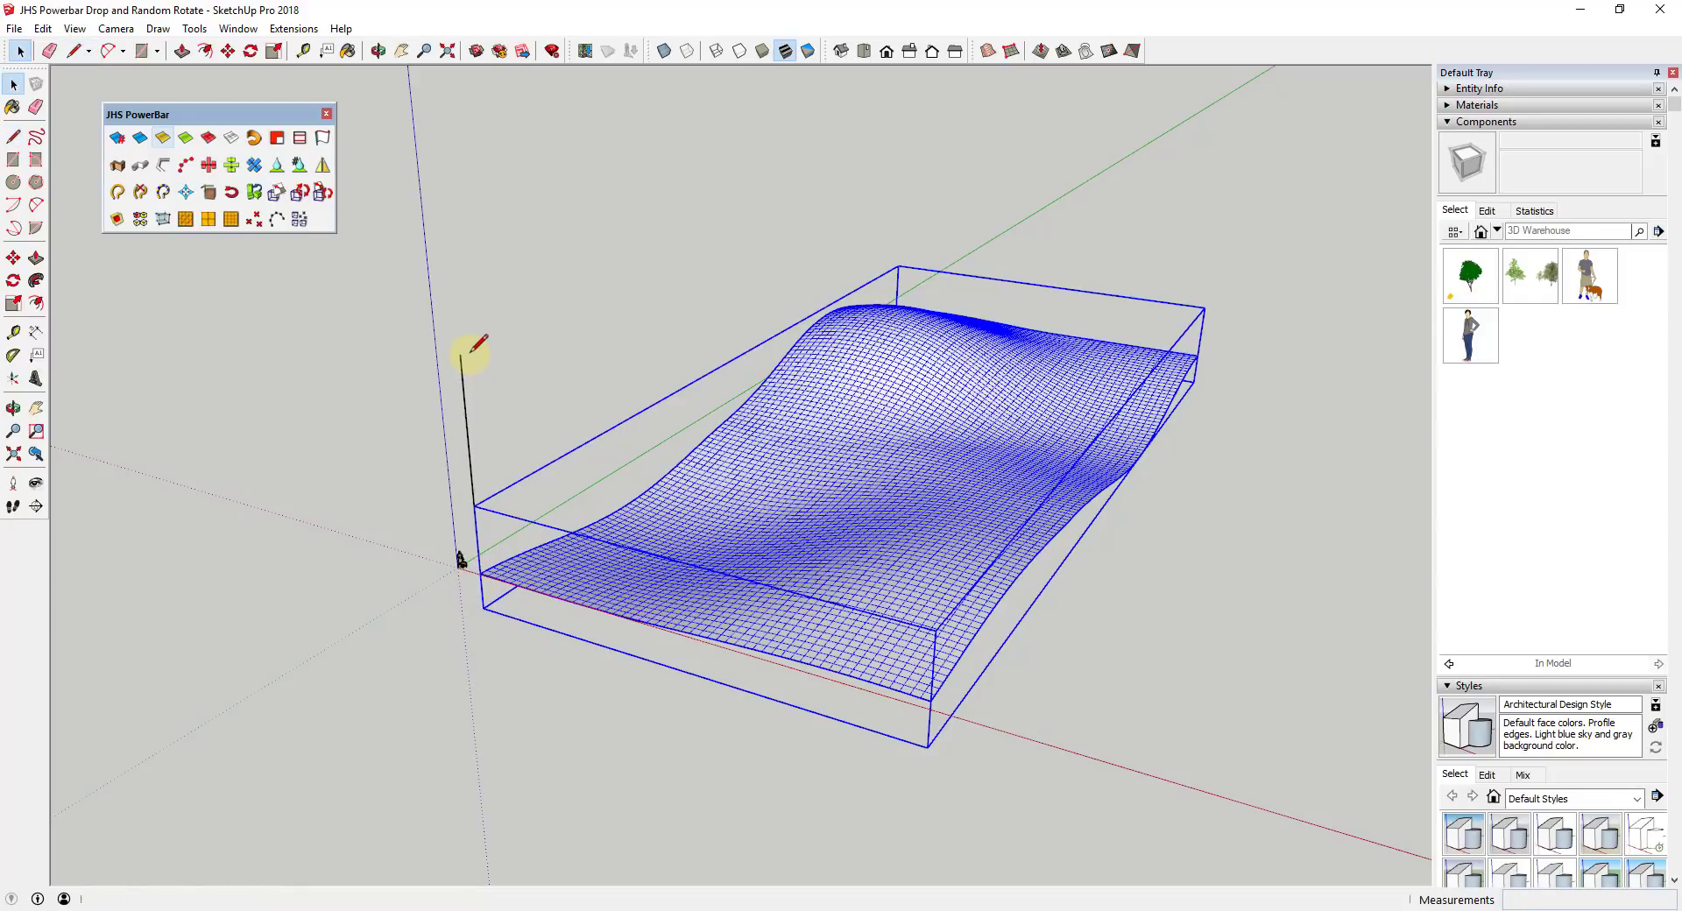
Draw a second vertical line from the diagonally opposite terrain corner up to the height of the first line's top.
key("l")
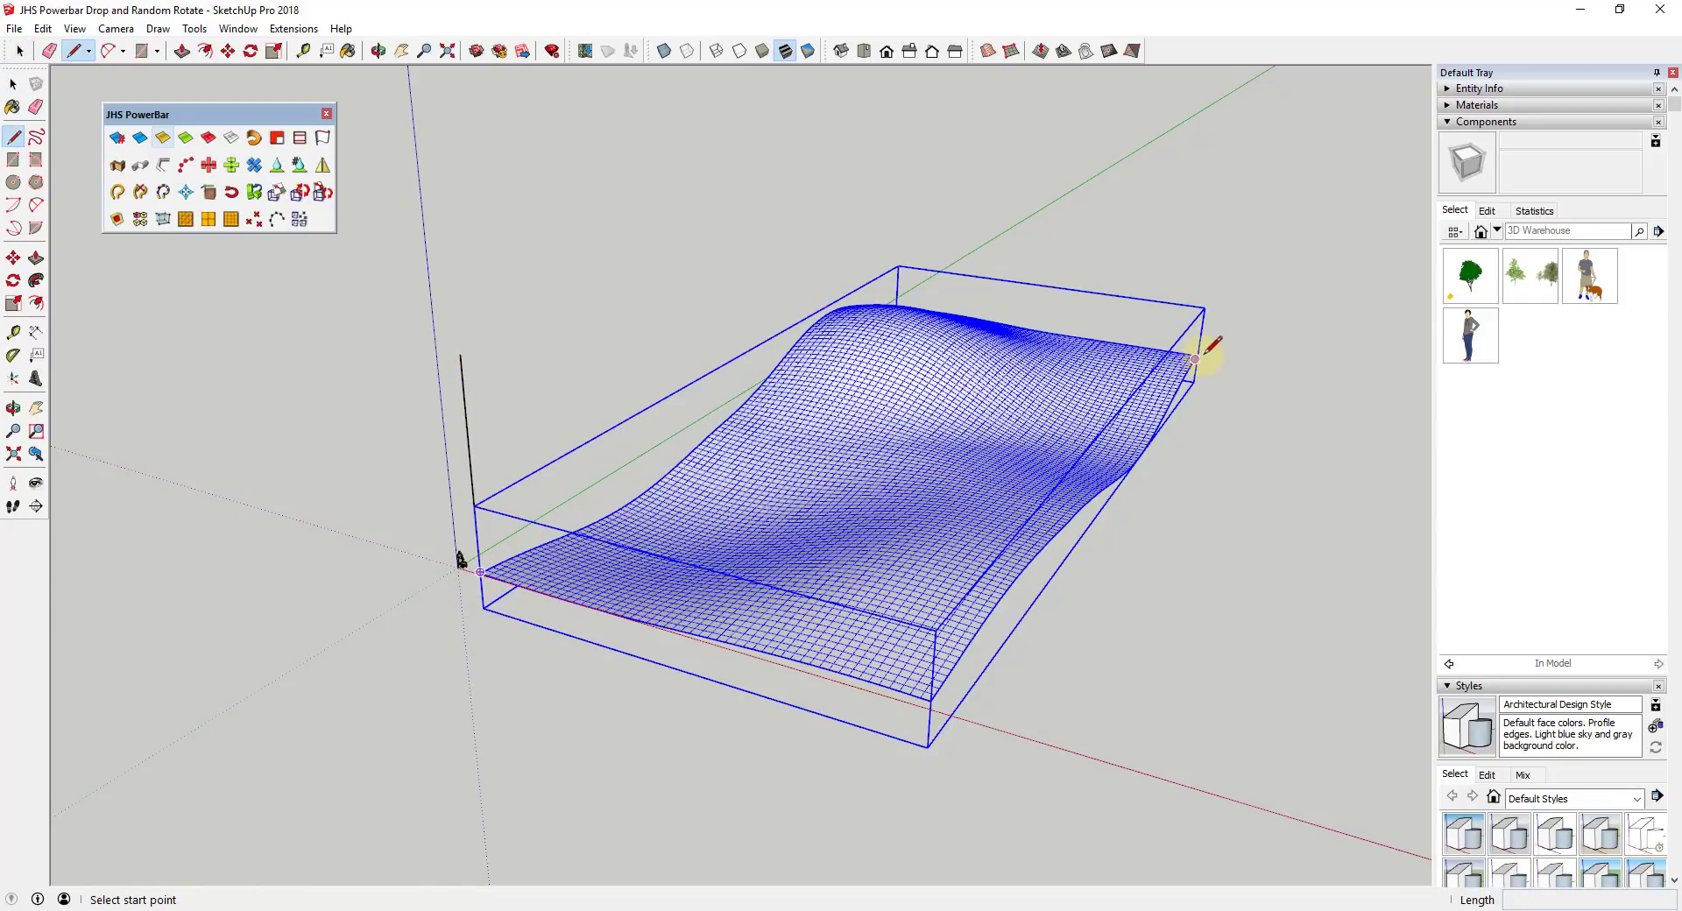
scroll(1214, 346, "up", 3)
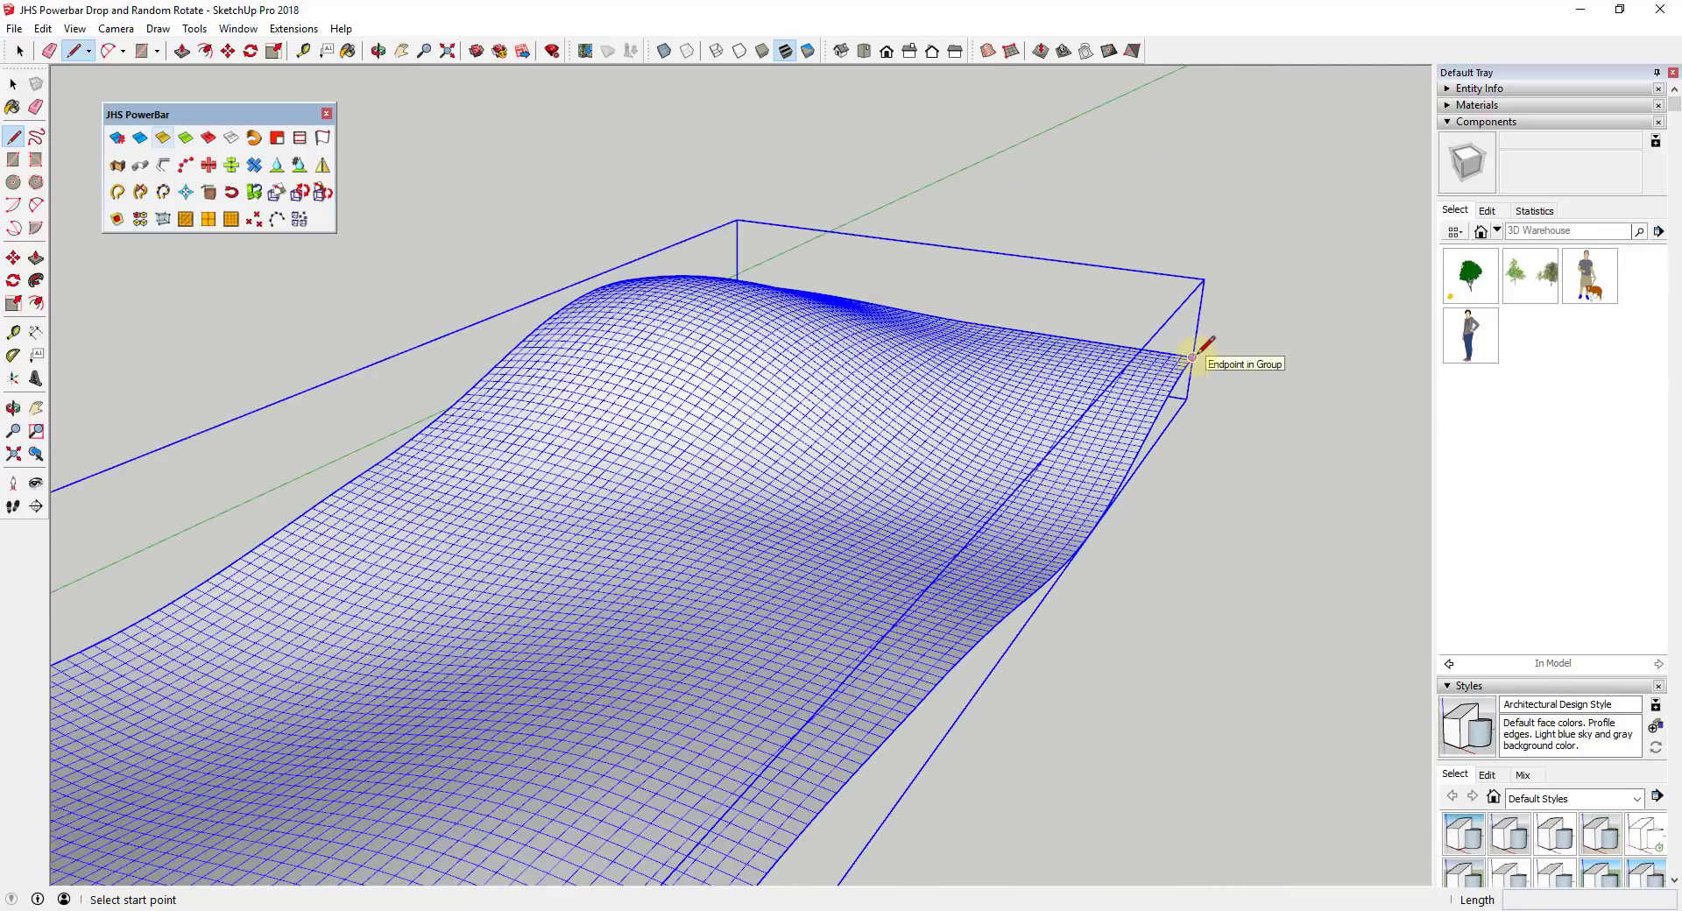
left_click(1197, 354)
scroll(1196, 355, "down", 2)
scroll(1197, 353, "down", 3)
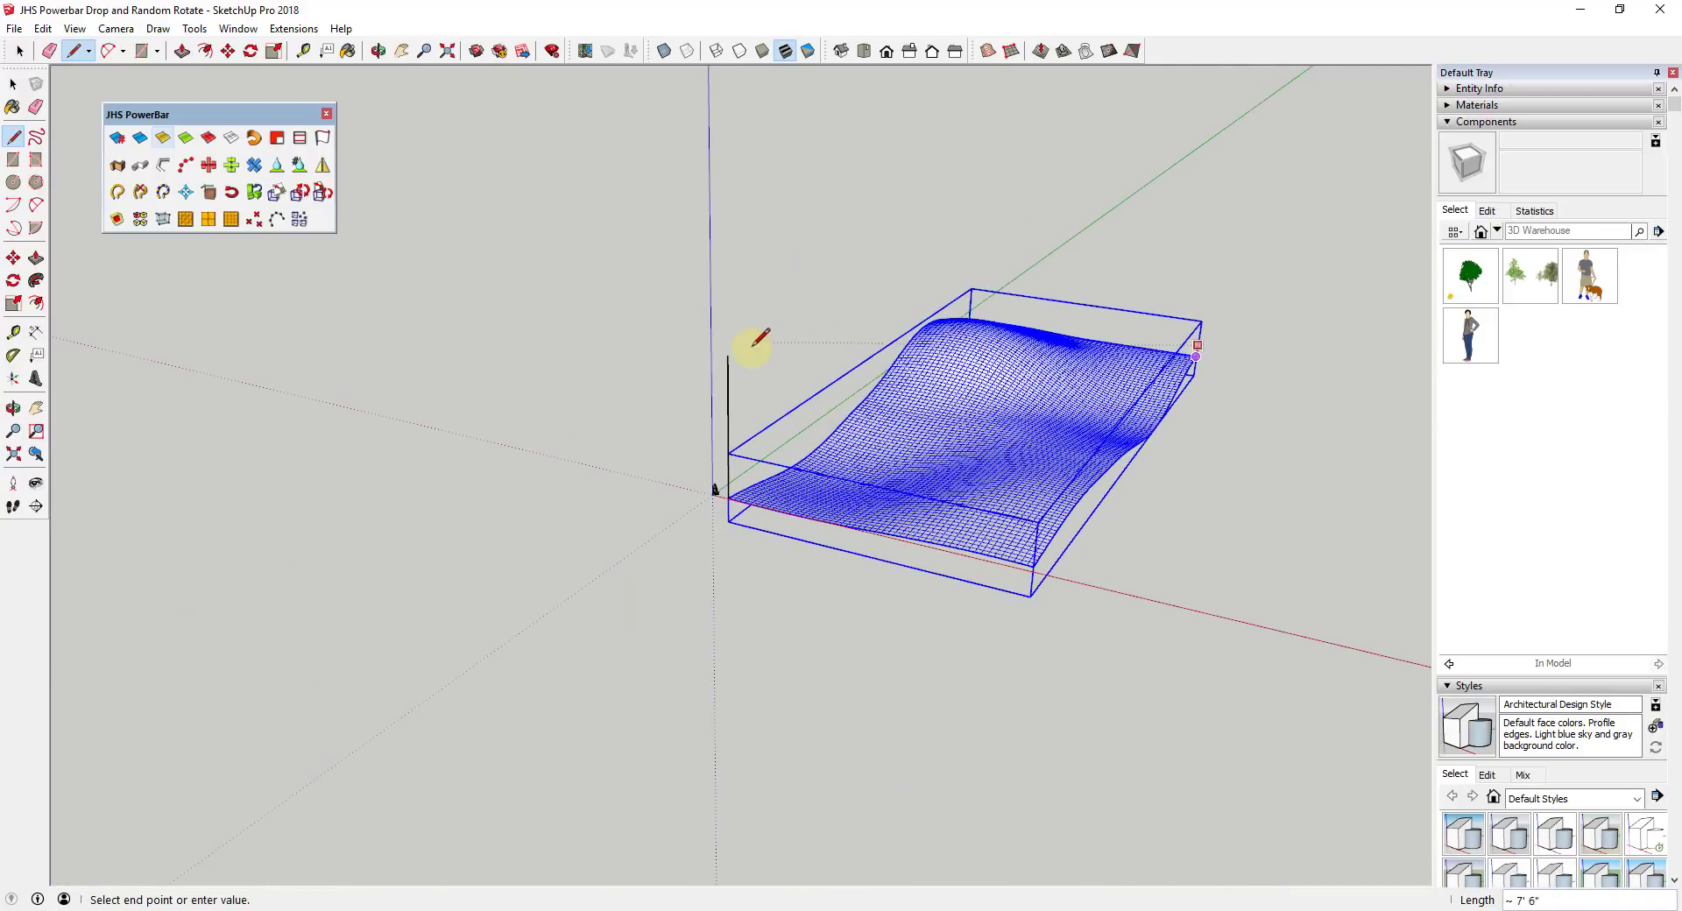
left_click(728, 354)
Draw a horizontal rectangle above the terrain between the top endpoints of the two vertical lines.
key("r")
left_click(727, 355)
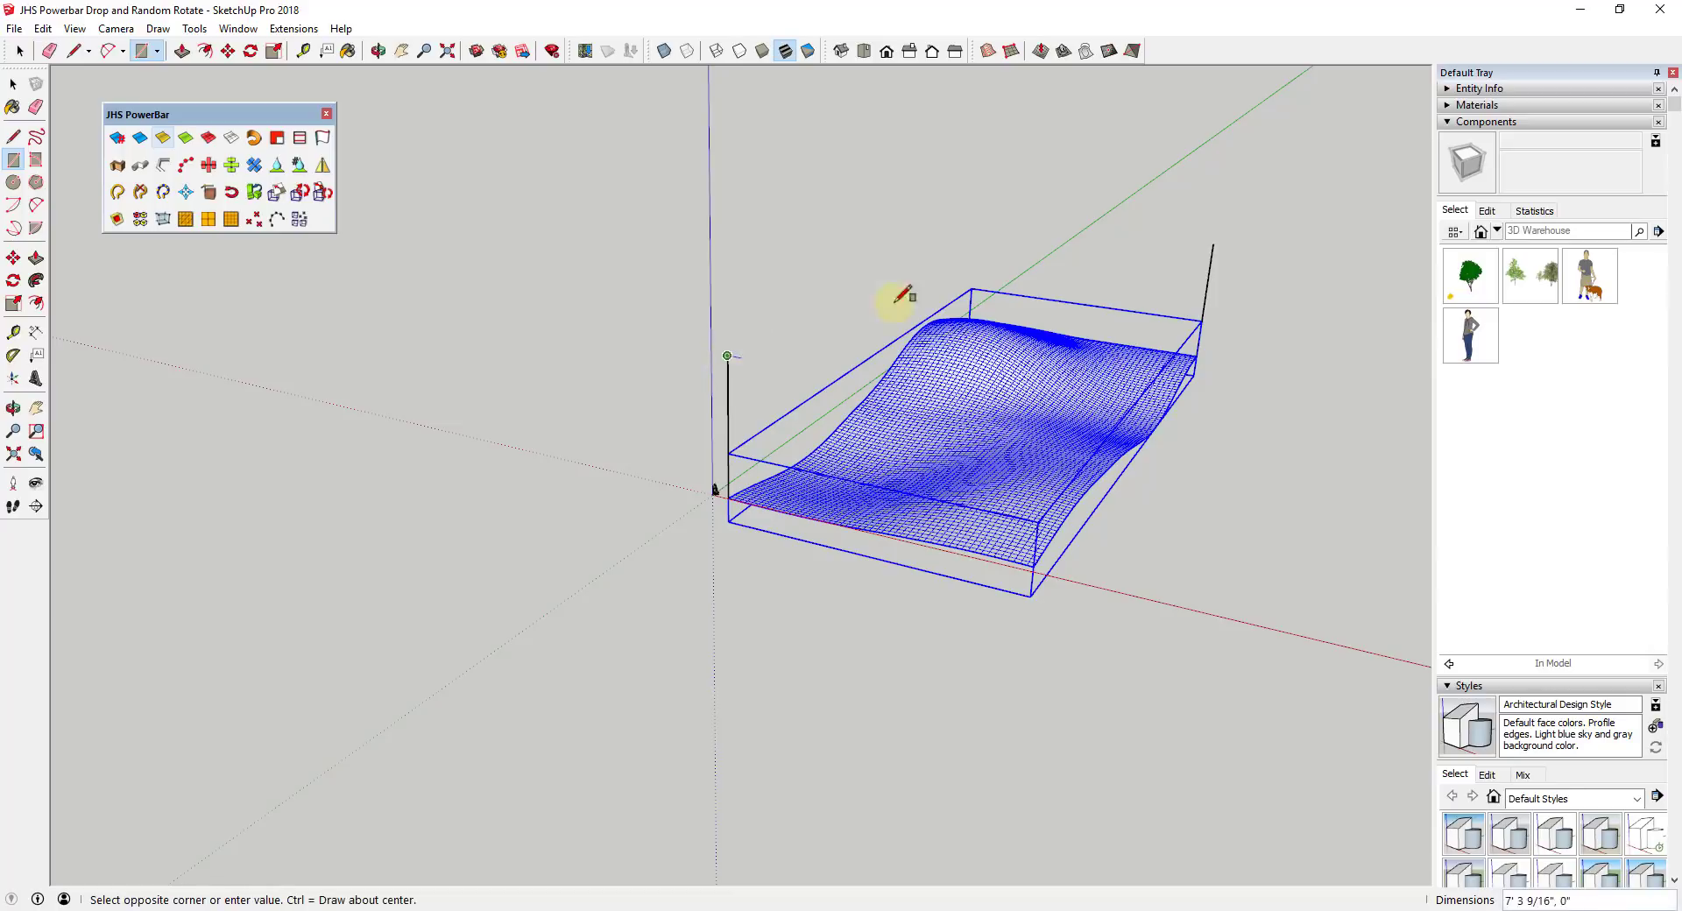
left_click(1214, 243)
key("space")
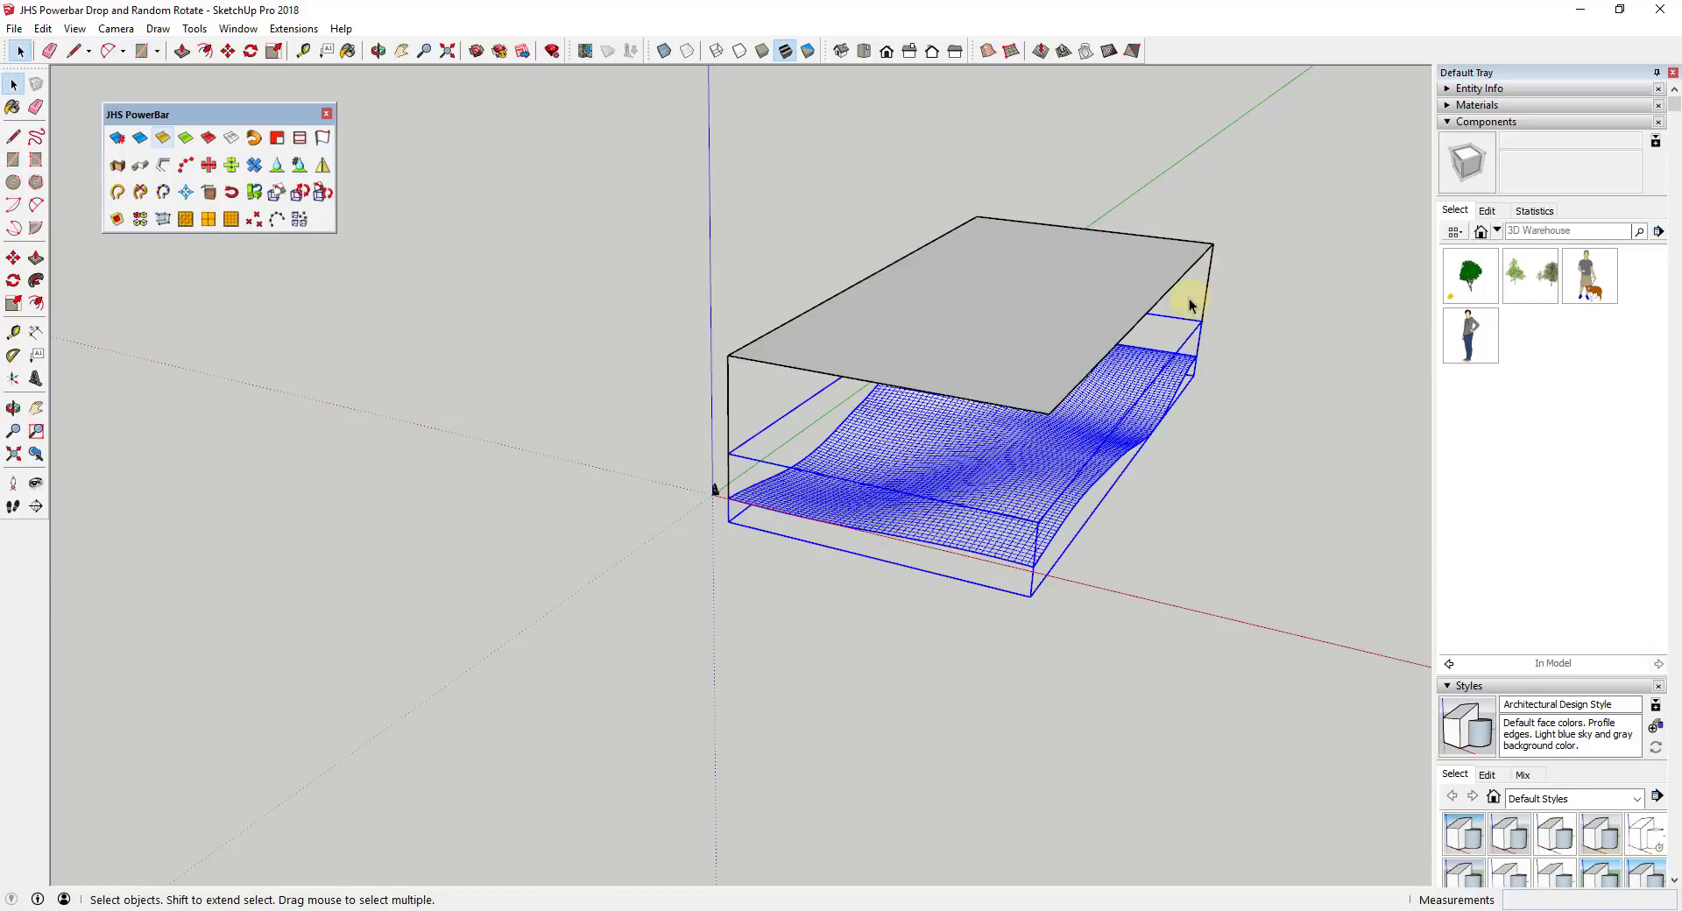
Erase the two vertical guide lines between the terrain corners and the rectangle.
key("e")
left_click(1209, 298)
left_click(730, 431)
key("space")
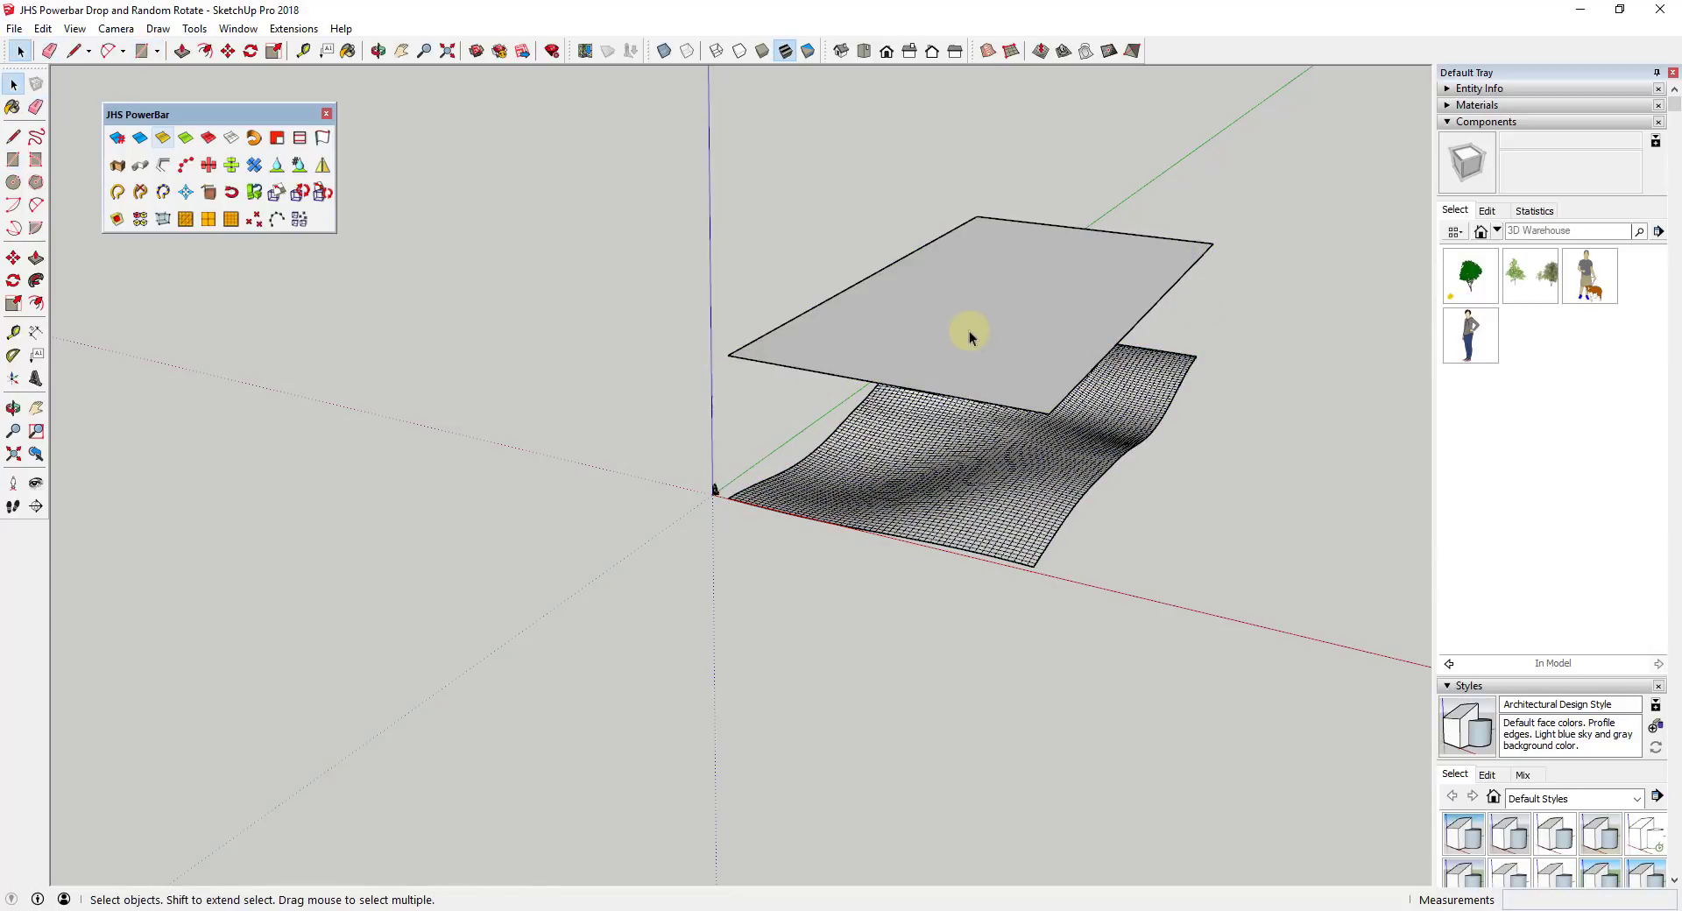
Load the 2D Schematic Walnut Tree from the 3D Warehouse and place it on the flat face's corner above the origin.
left_click(12, 30)
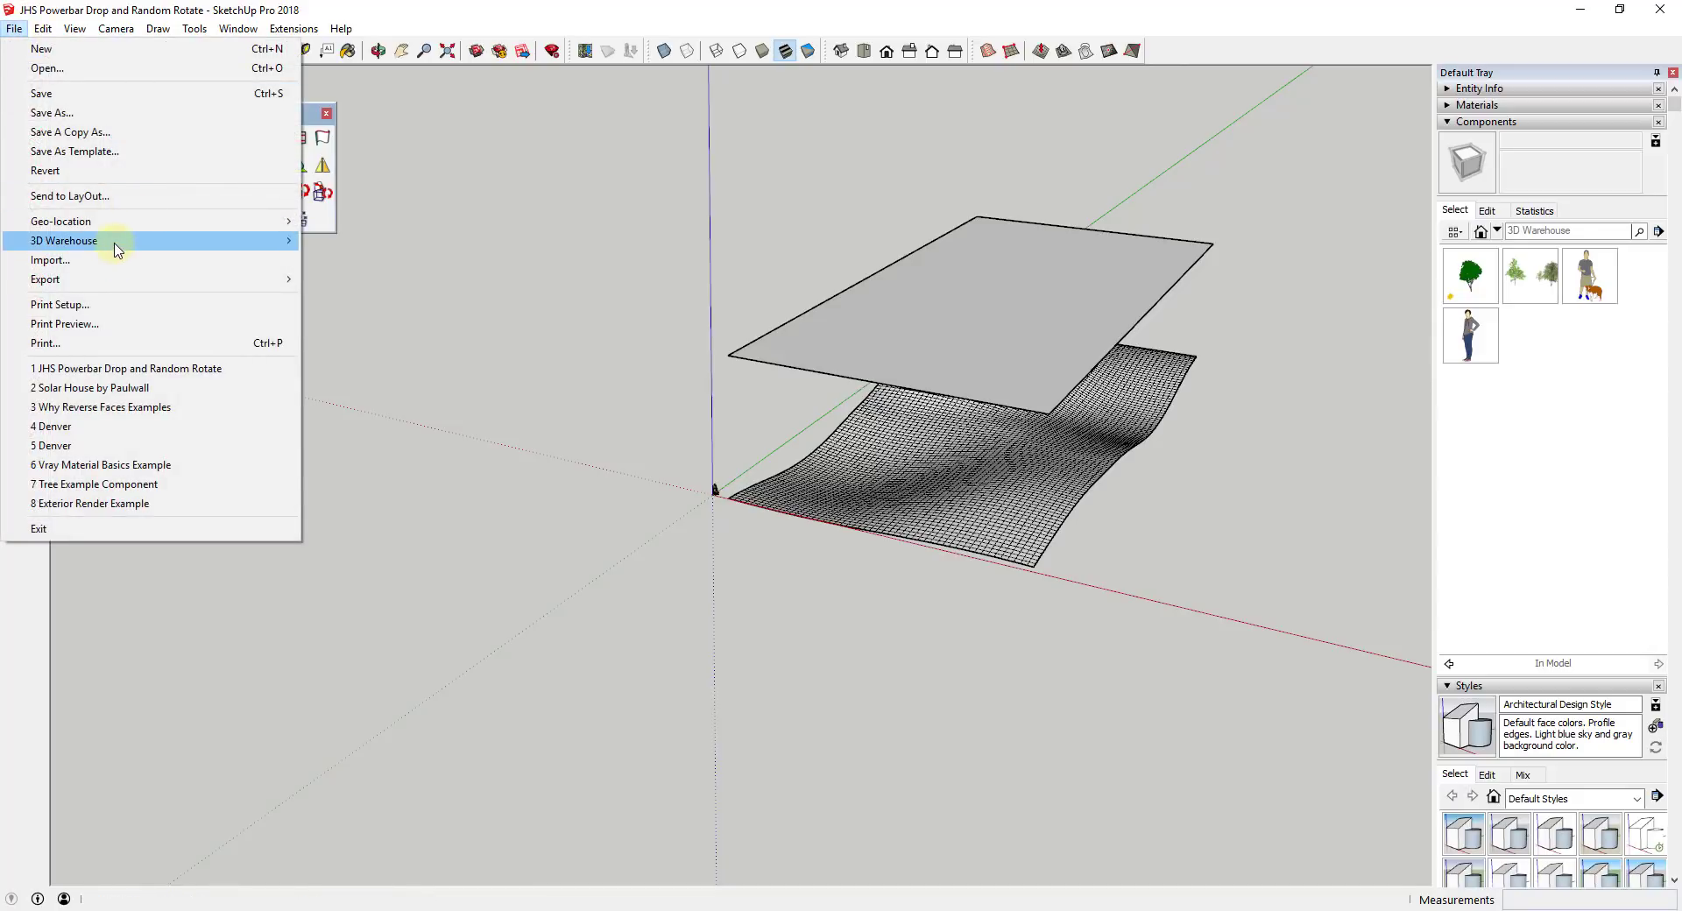
mouse_move(118, 250)
left_click(373, 243)
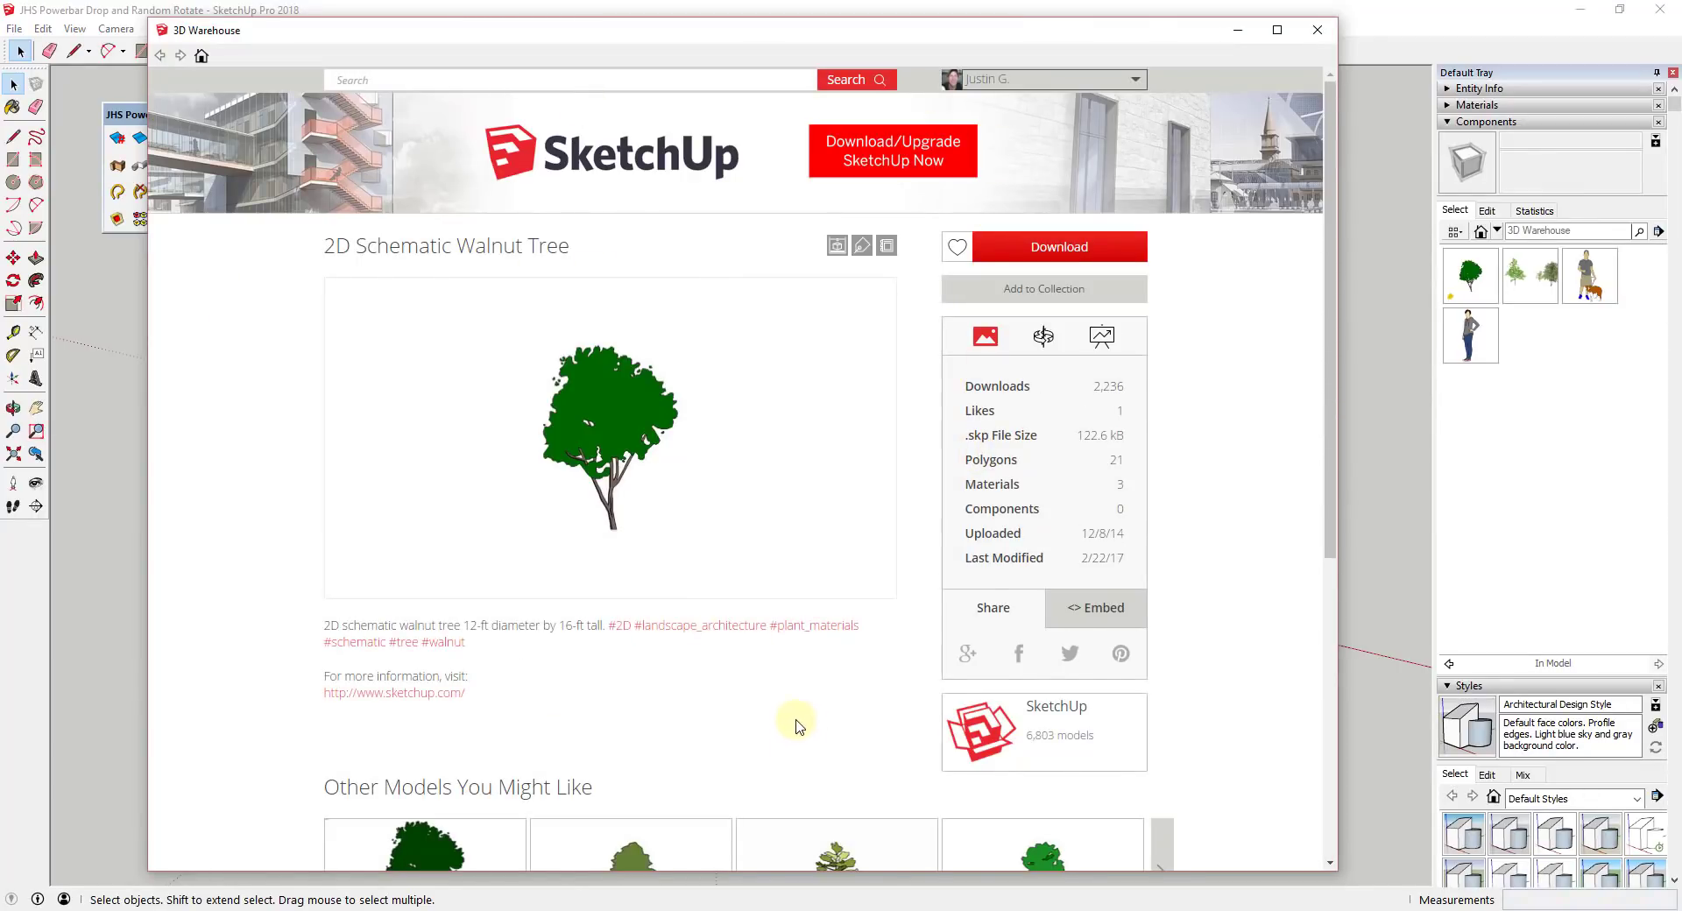
mouse_move(679, 446)
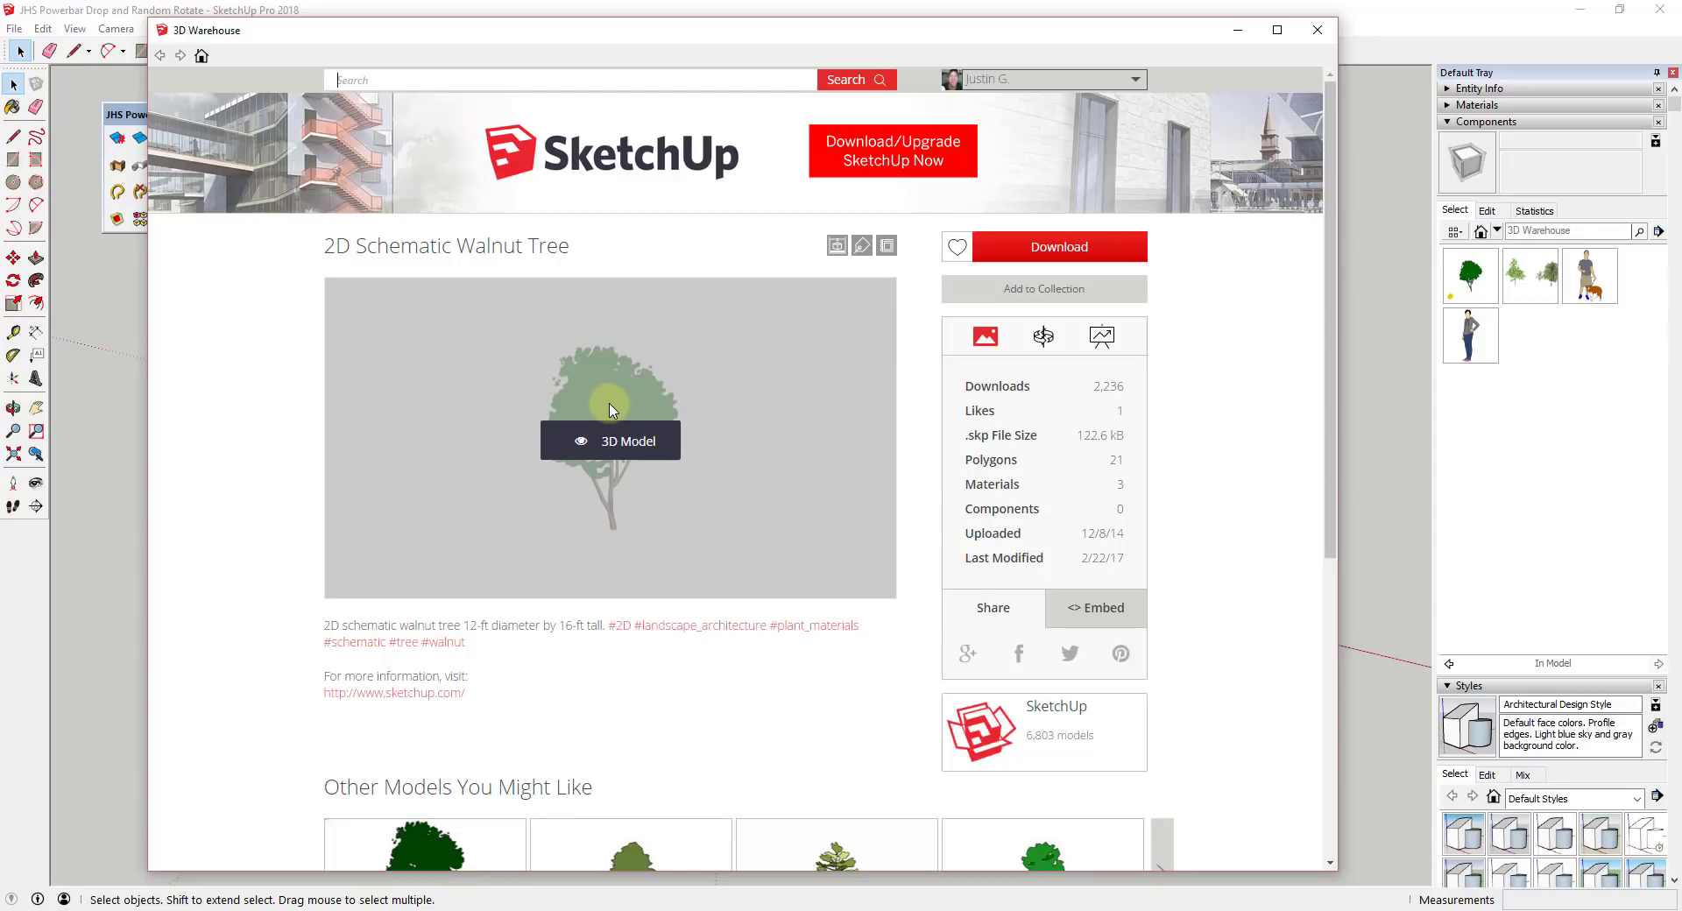
mouse_move(856, 481)
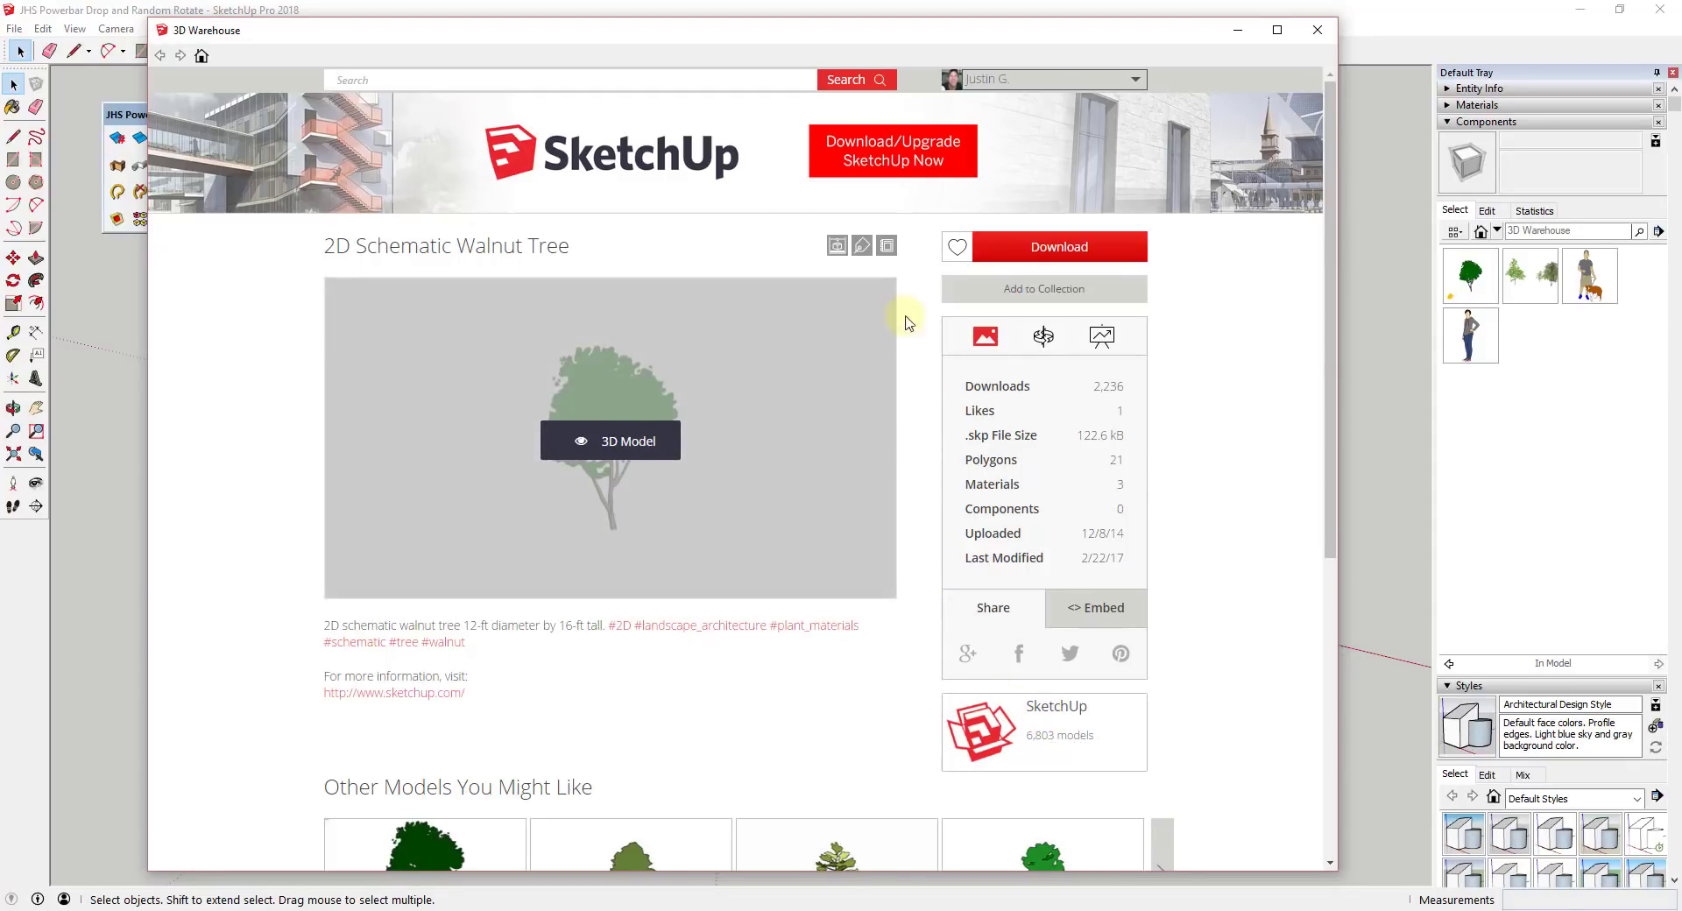
left_click(1074, 248)
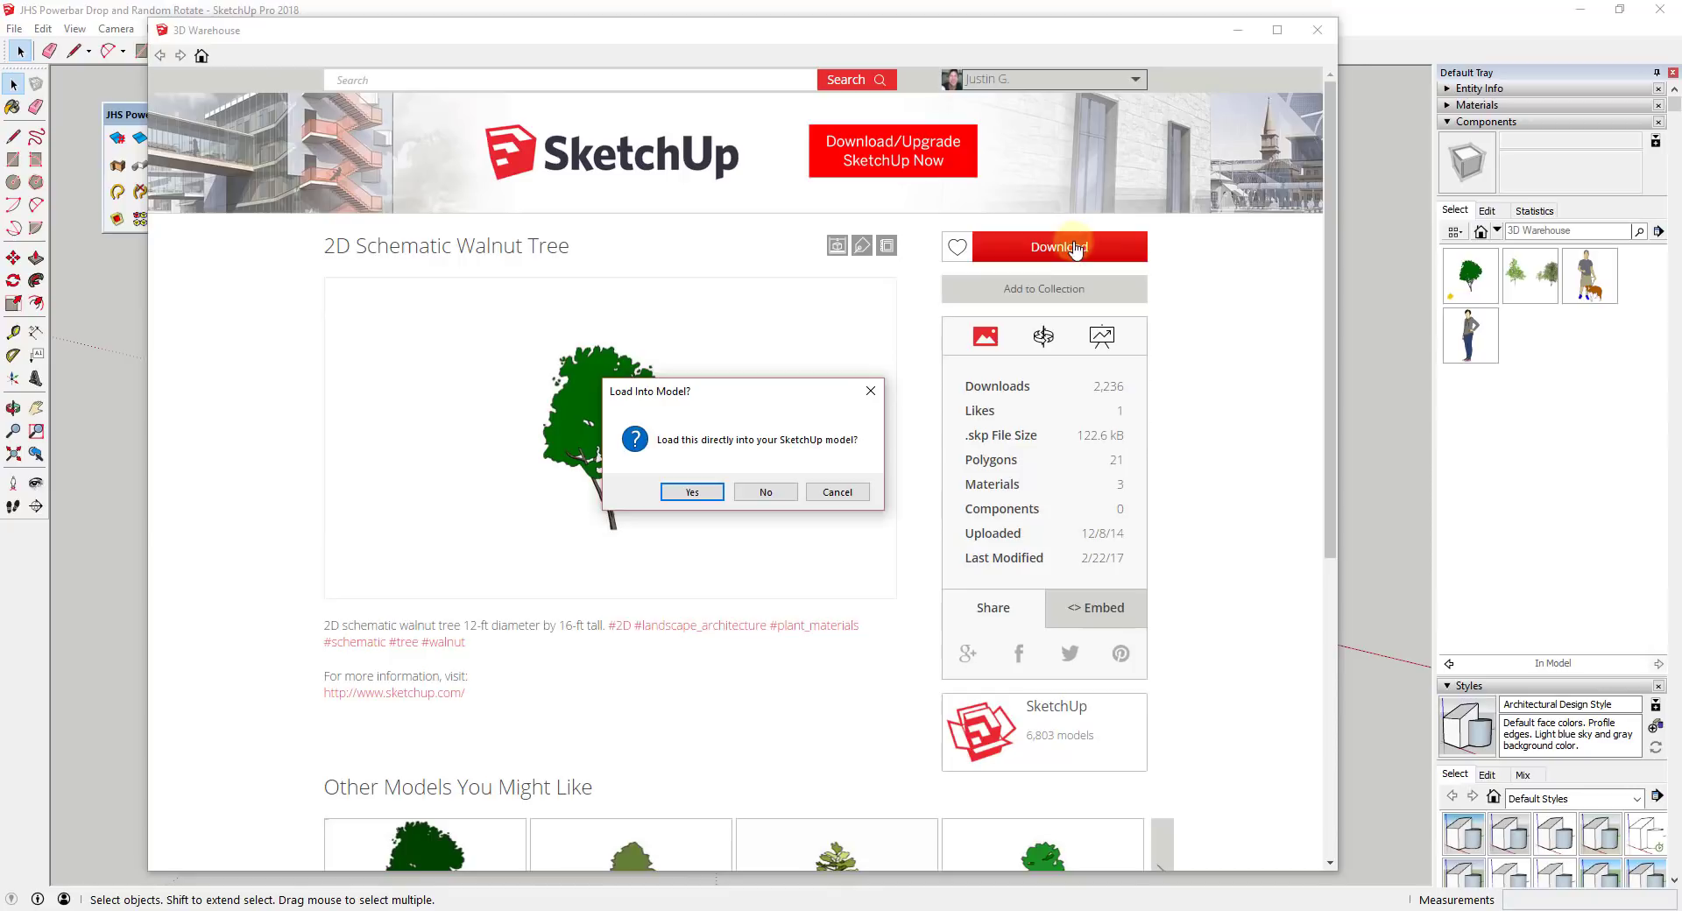
left_click(690, 493)
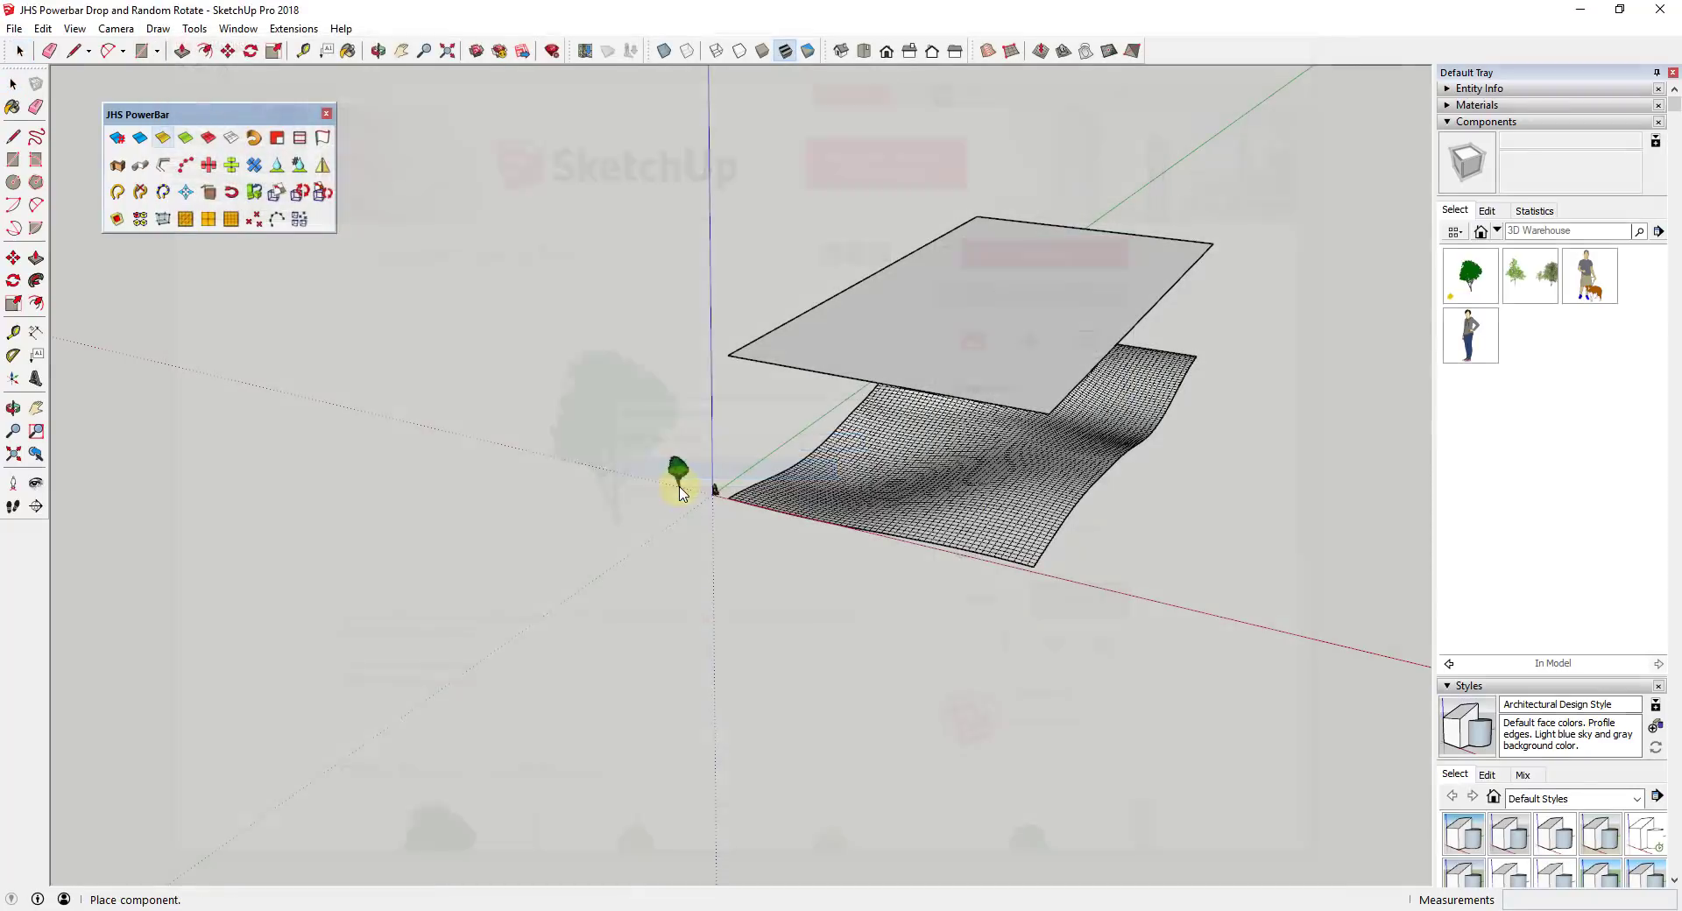
scroll(740, 353, "up", 3)
left_click(739, 353)
key("m")
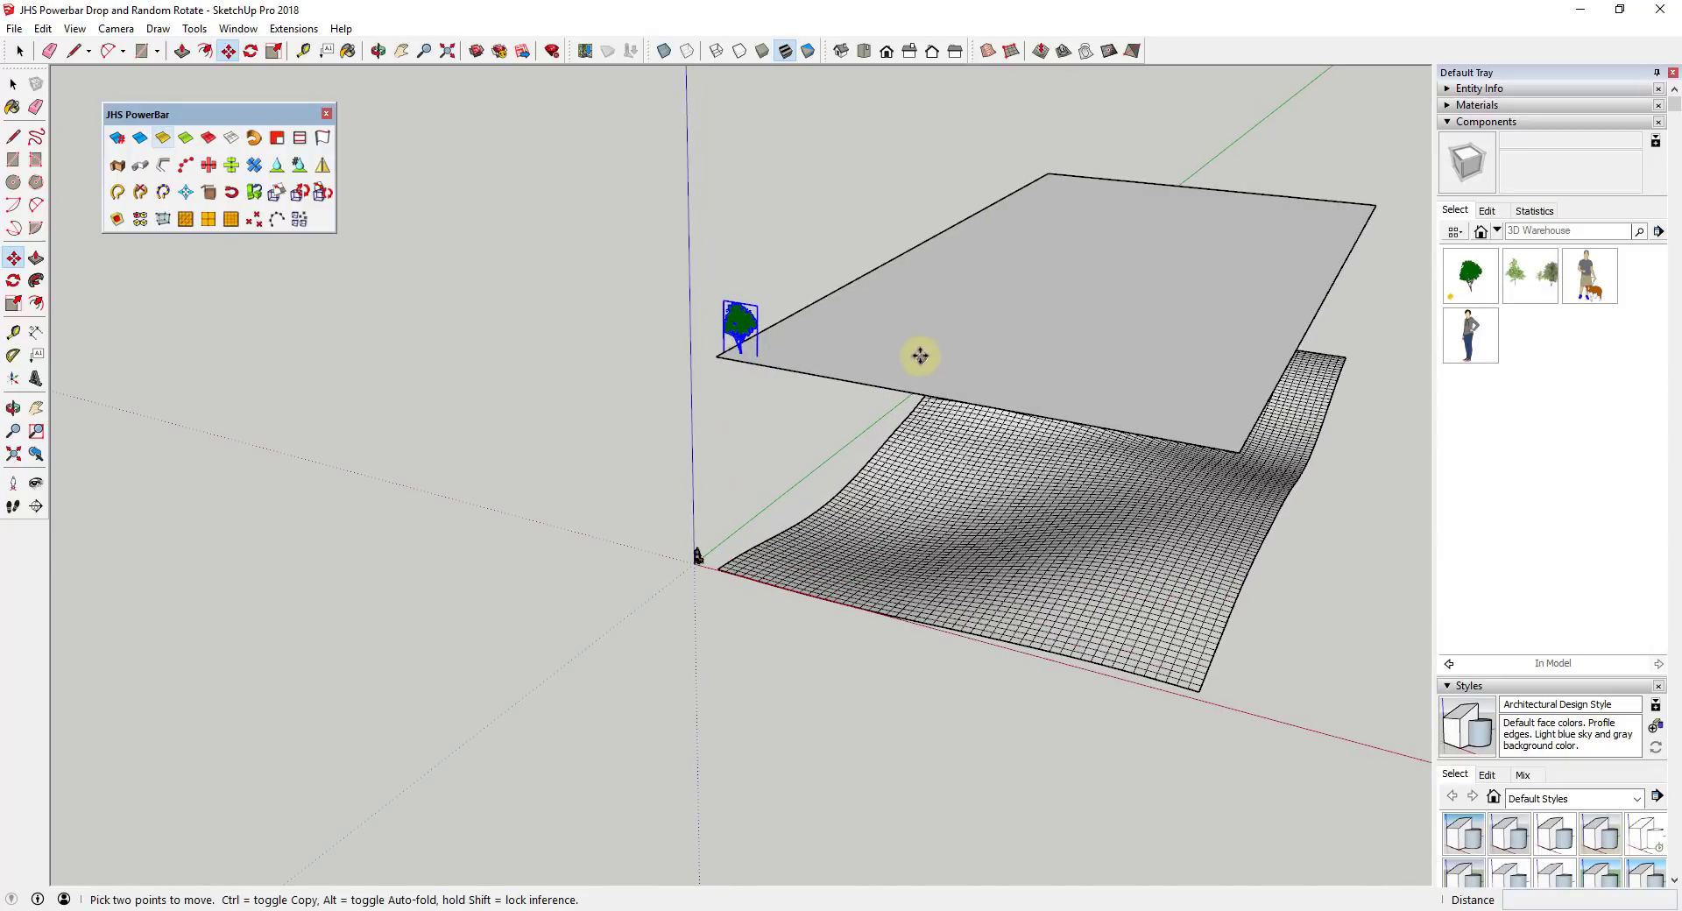
middle_click_drag(917, 357, 837, 342)
key("space")
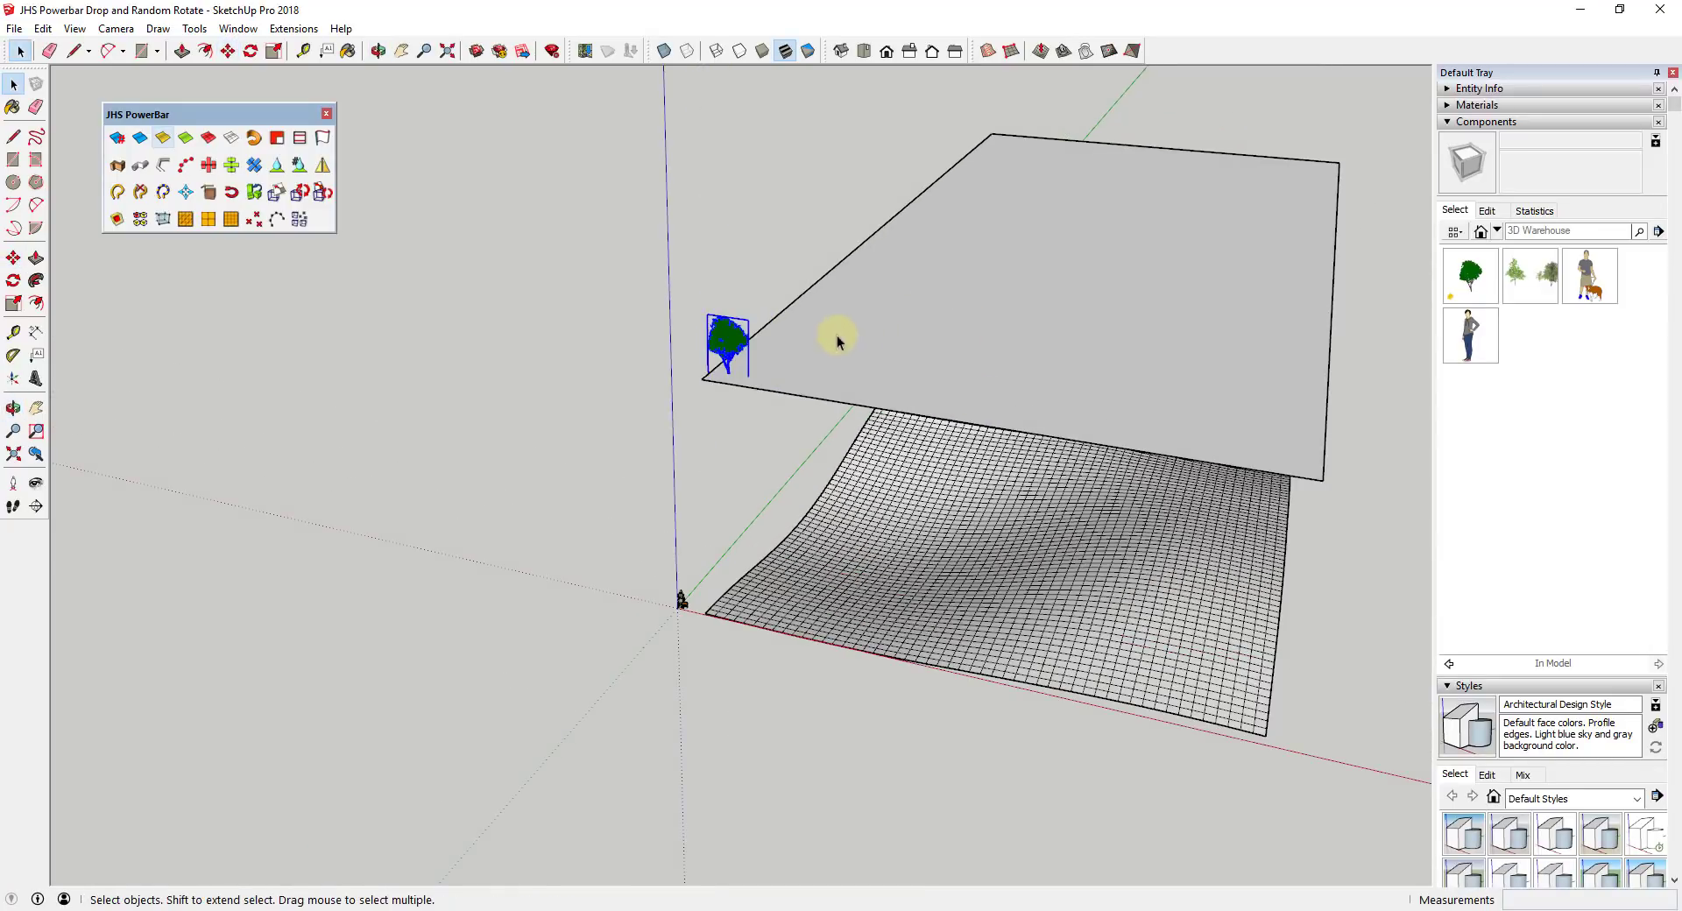
key("m")
left_click(731, 358)
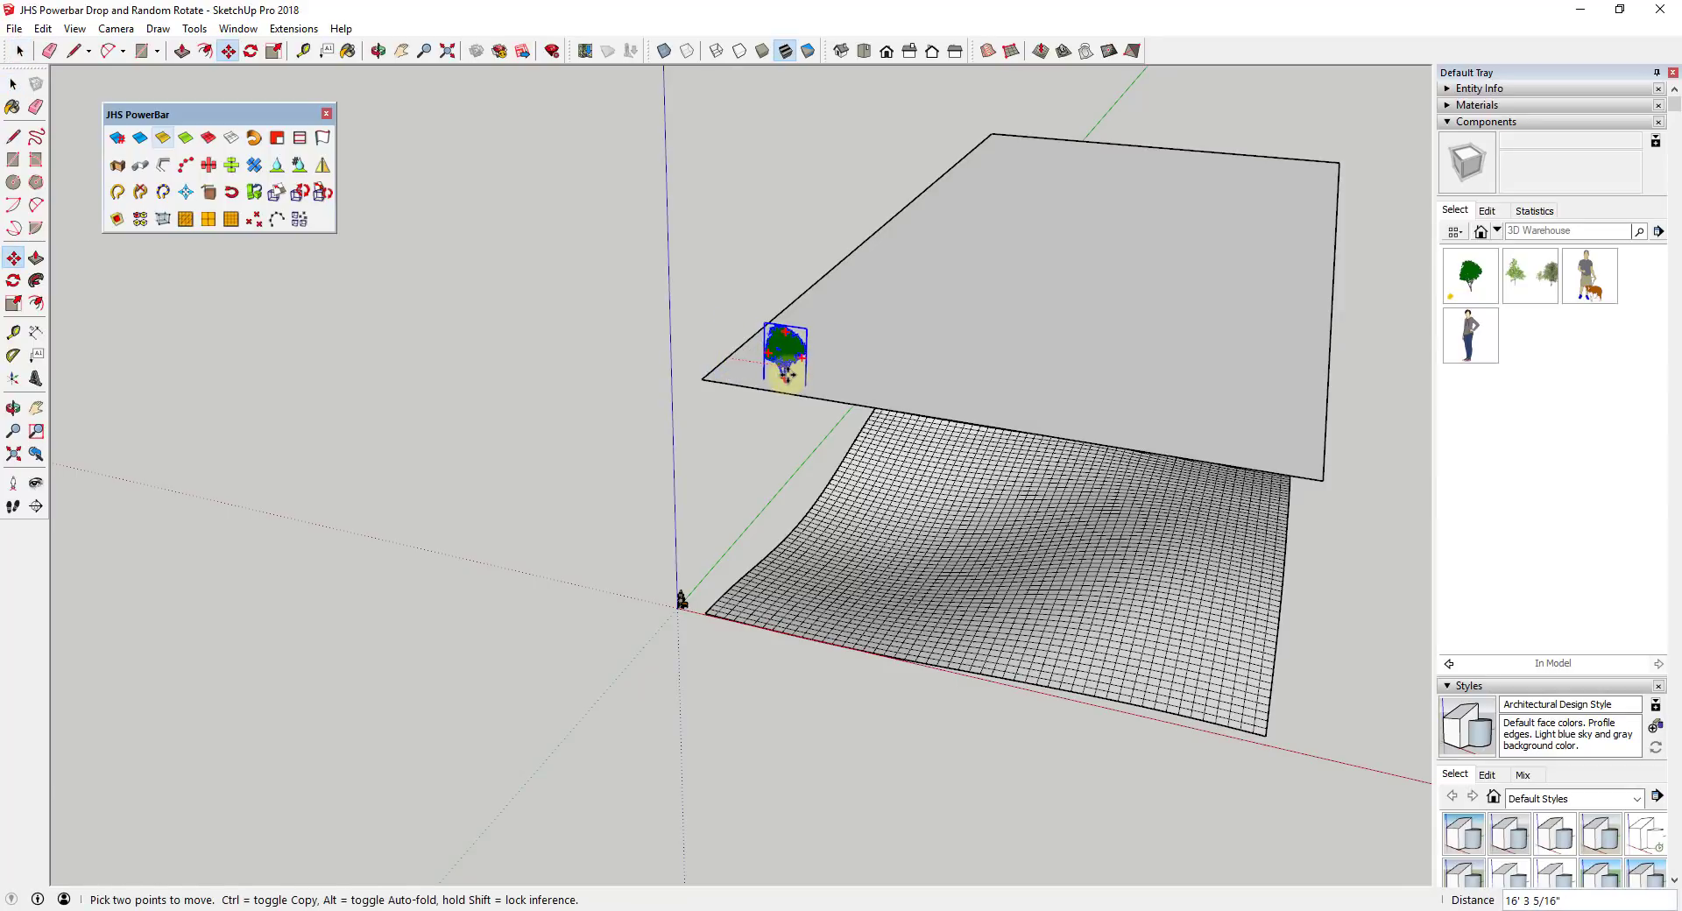
key("space")
key("m")
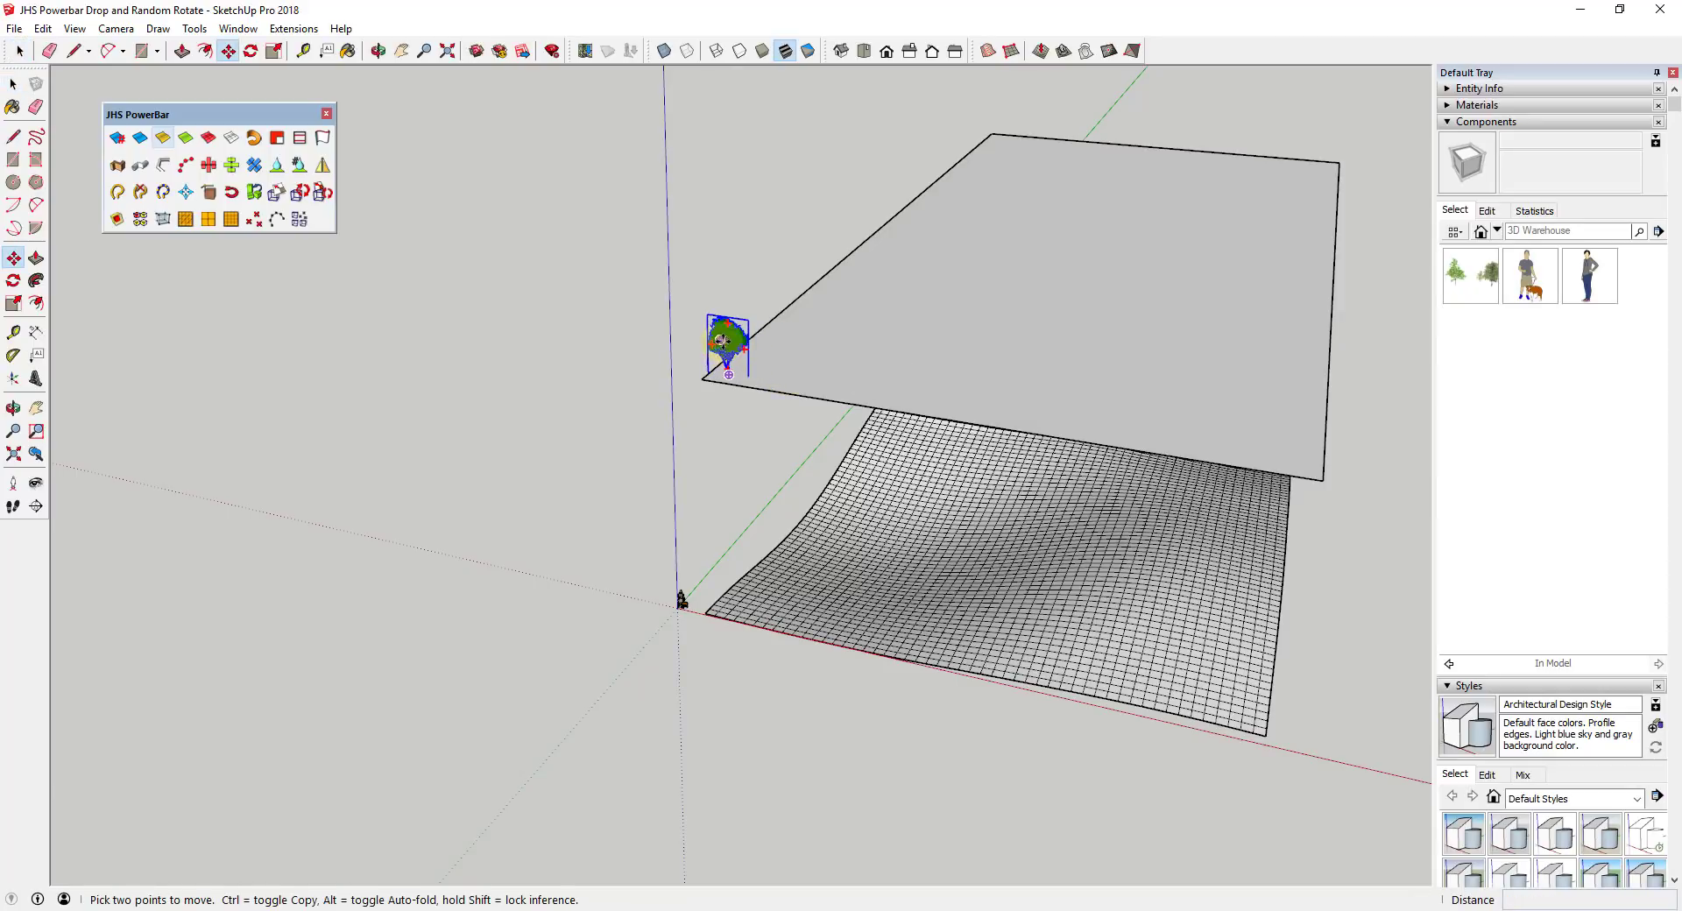
key("ctrl")
left_click(729, 340)
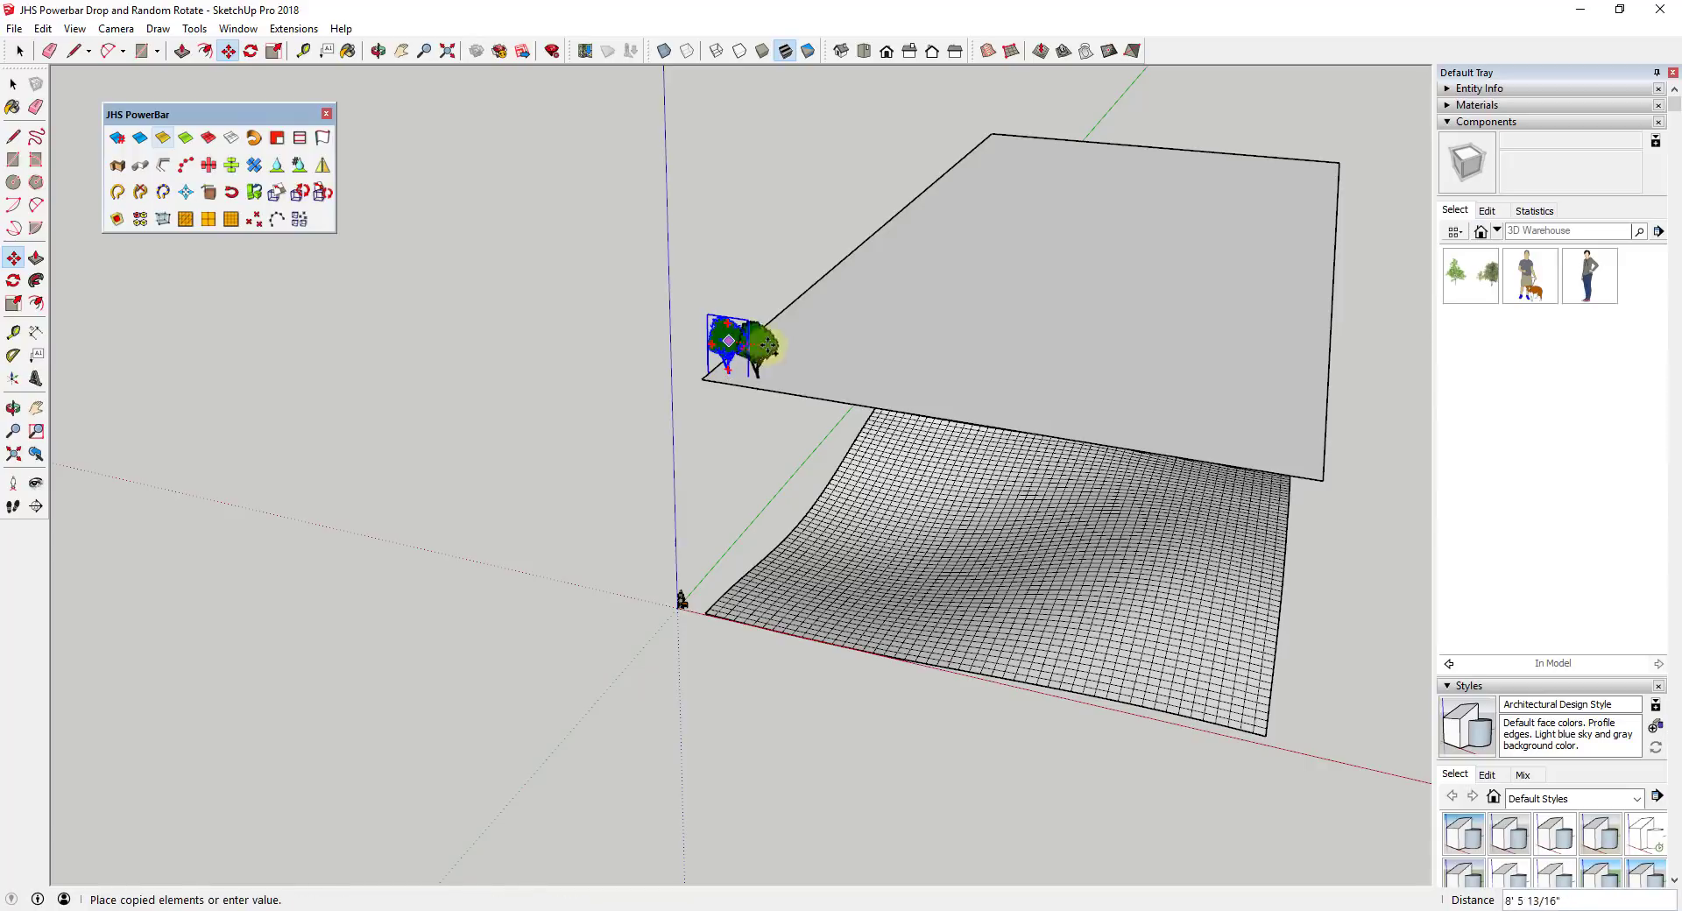
key("space")
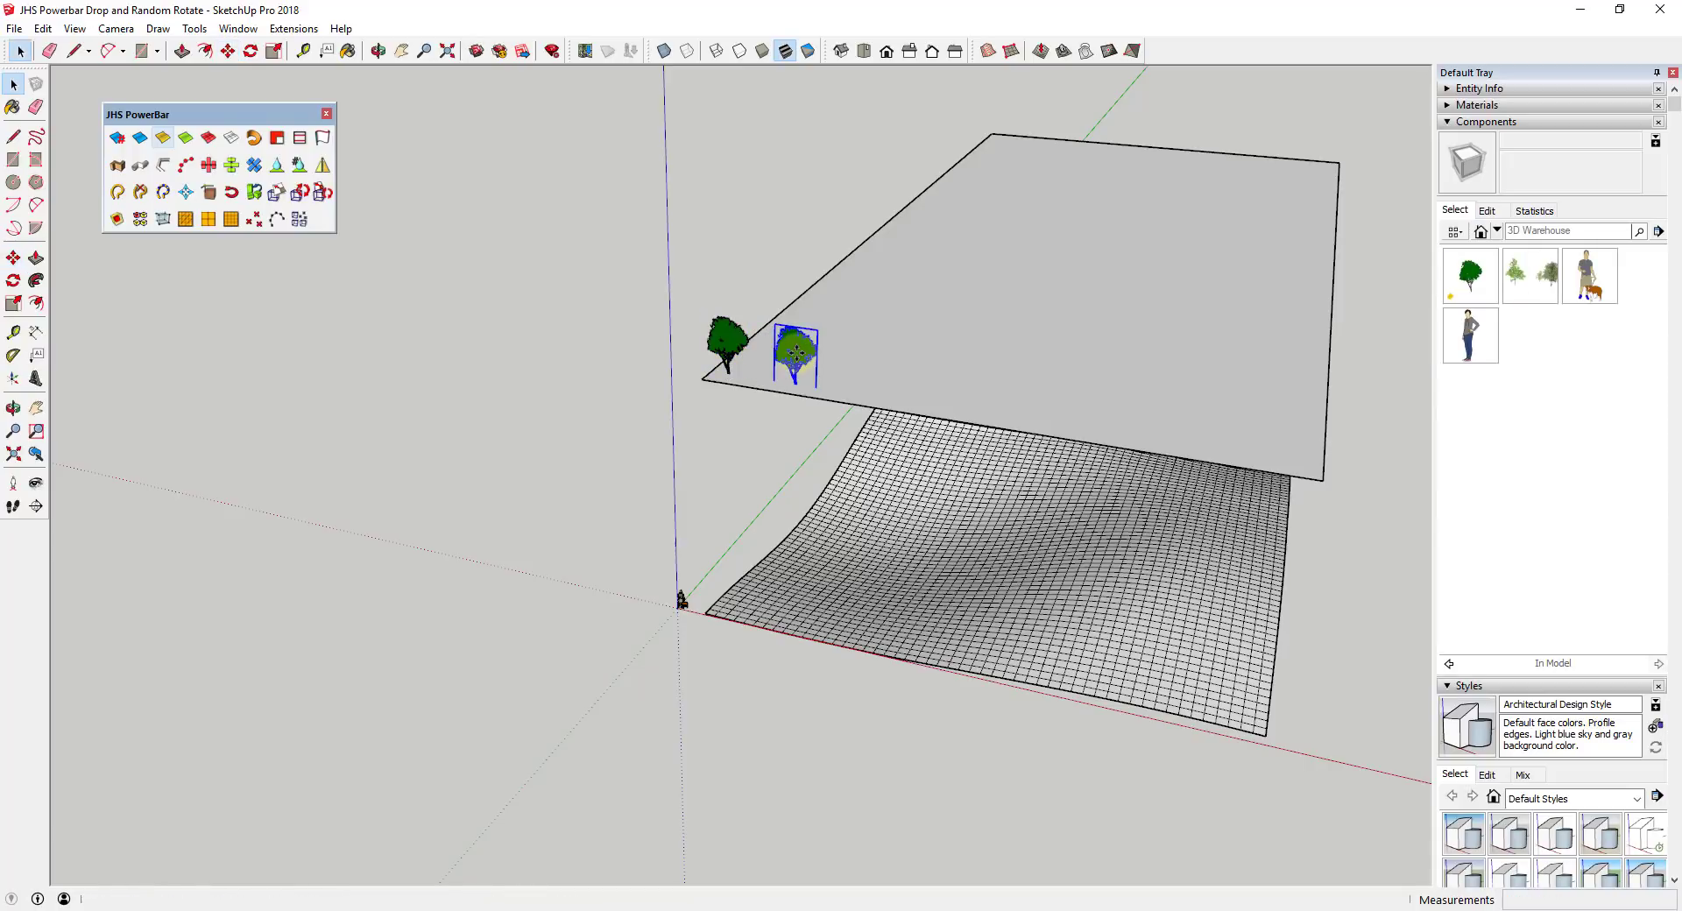
Copy the walnut tree along the flat face's short front edge, parallel to the red axis, and array it with *7.
left_click(726, 342)
scroll(745, 339, "up", 1)
scroll(745, 339, "up", 2)
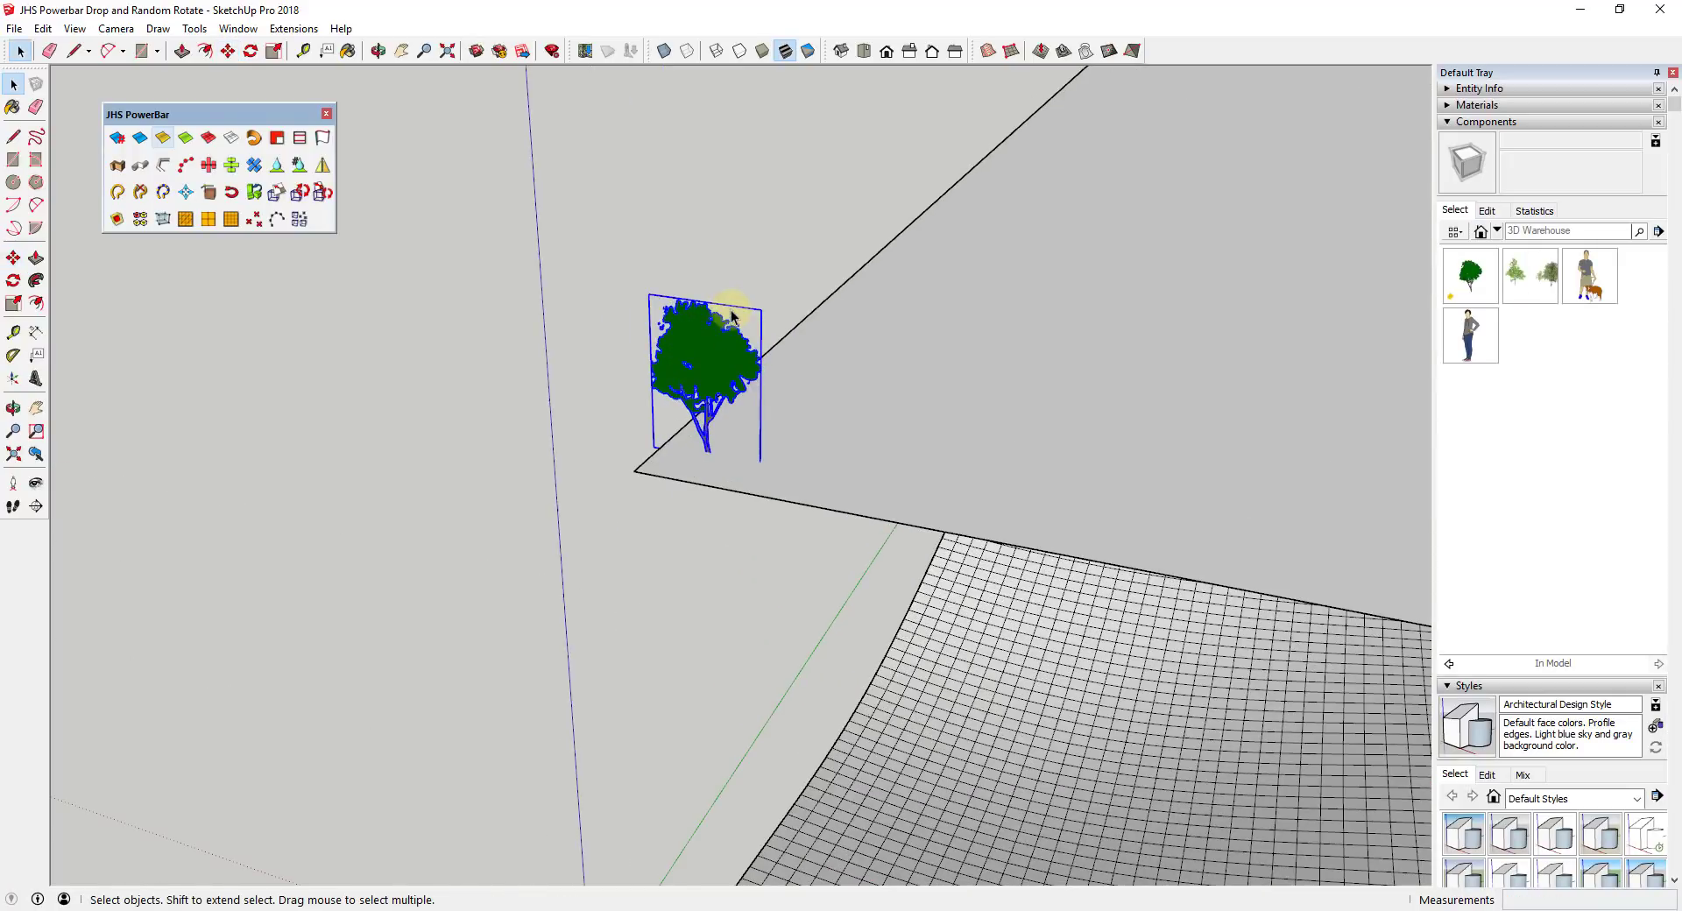
key("m")
left_click_drag(701, 353, 891, 368)
key("ctrl")
scroll(652, 330, "down", 5)
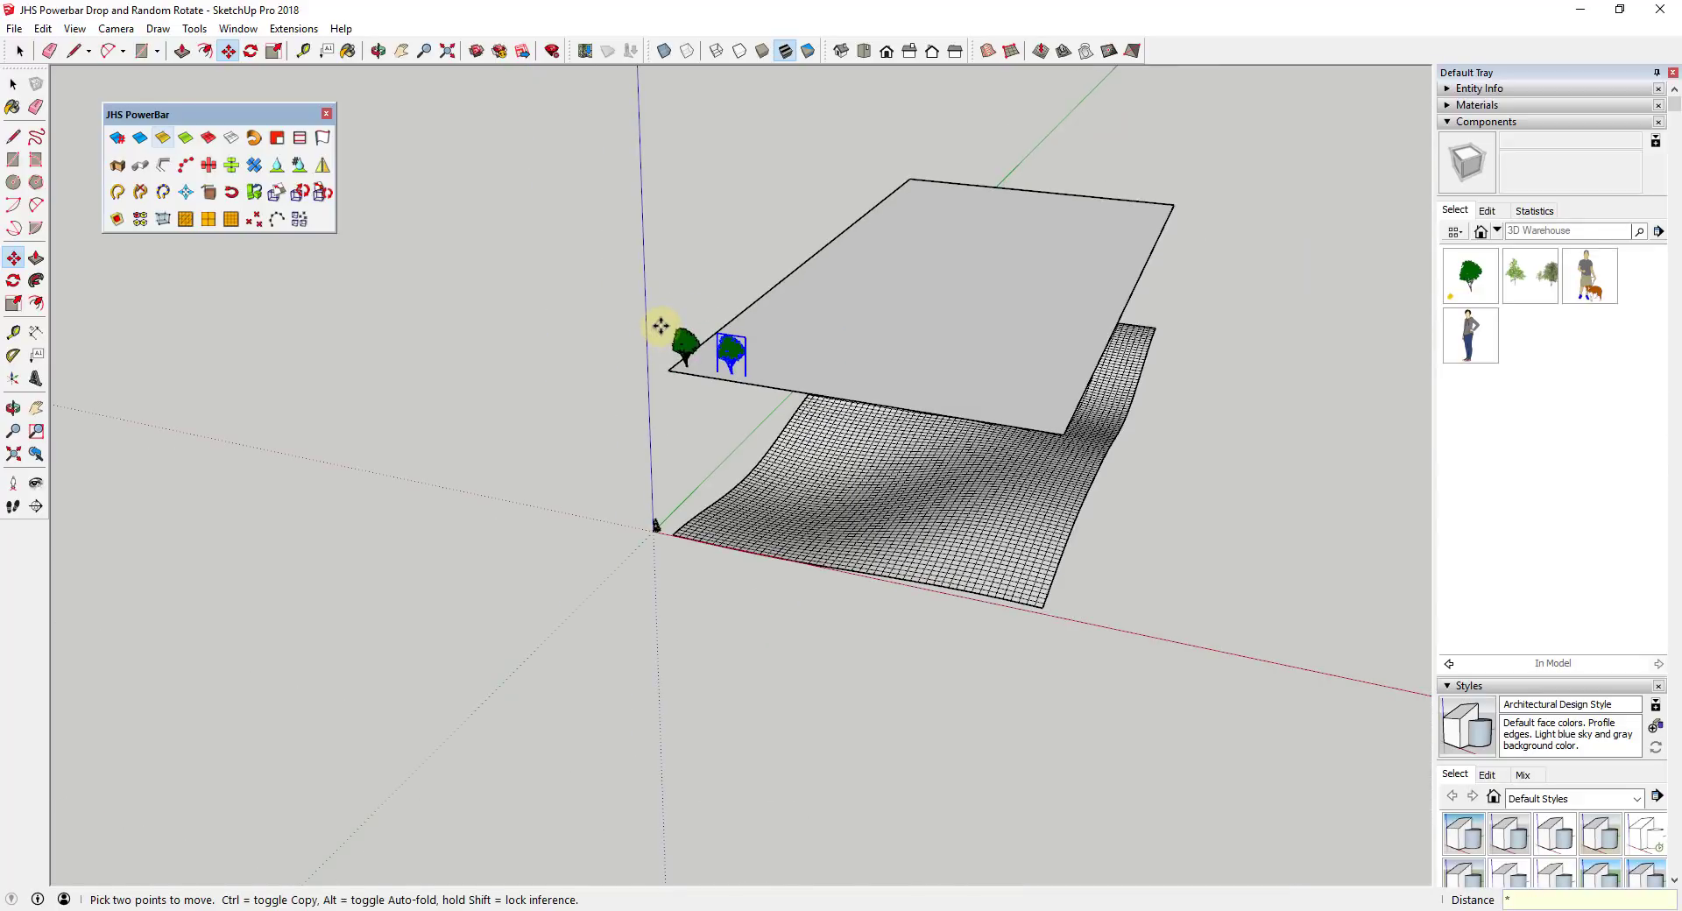
type("*7")
key("Return")
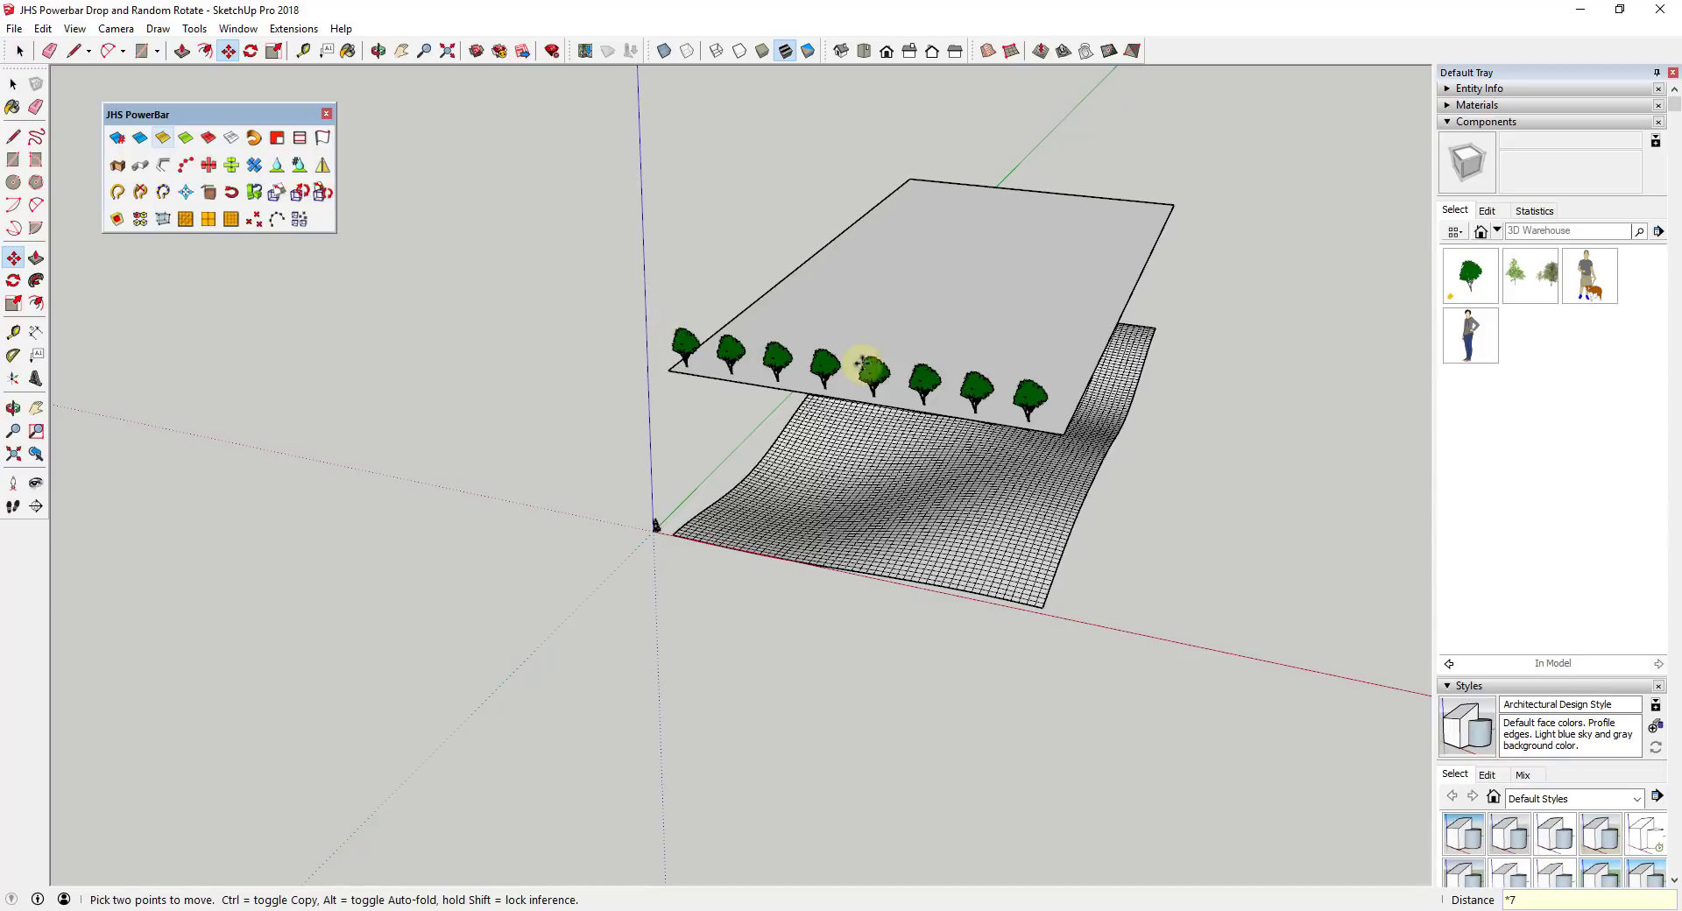
middle_click_drag(1017, 290, 634, 304)
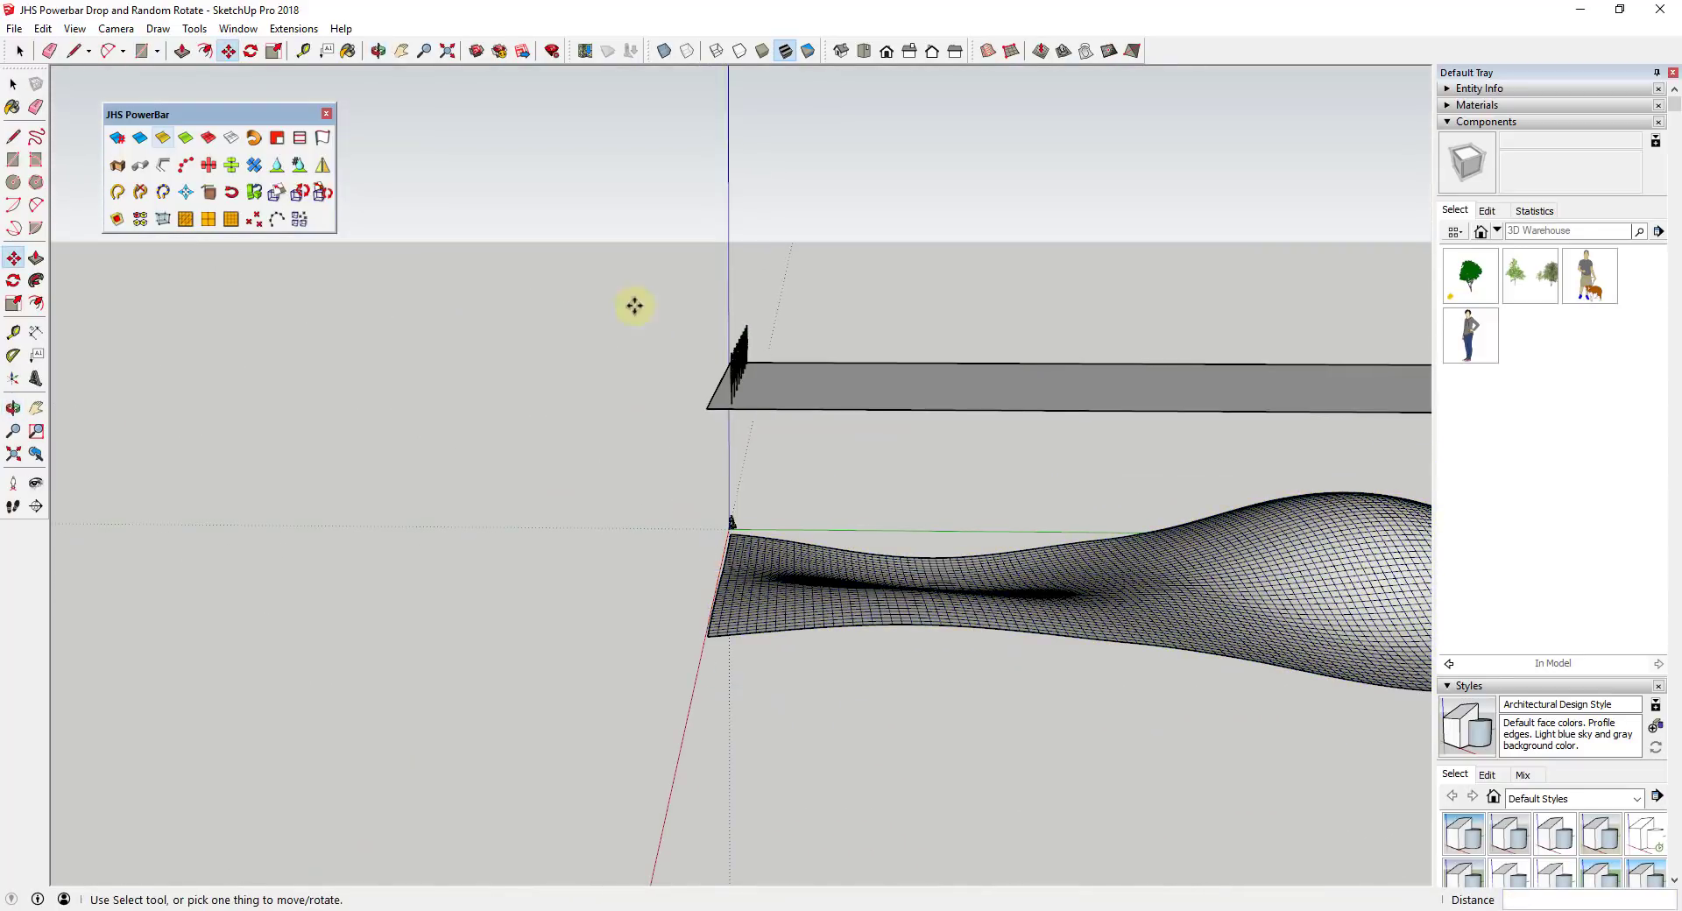
left_click_drag(803, 305, 752, 391)
middle_click_drag(752, 391, 779, 423)
key("m")
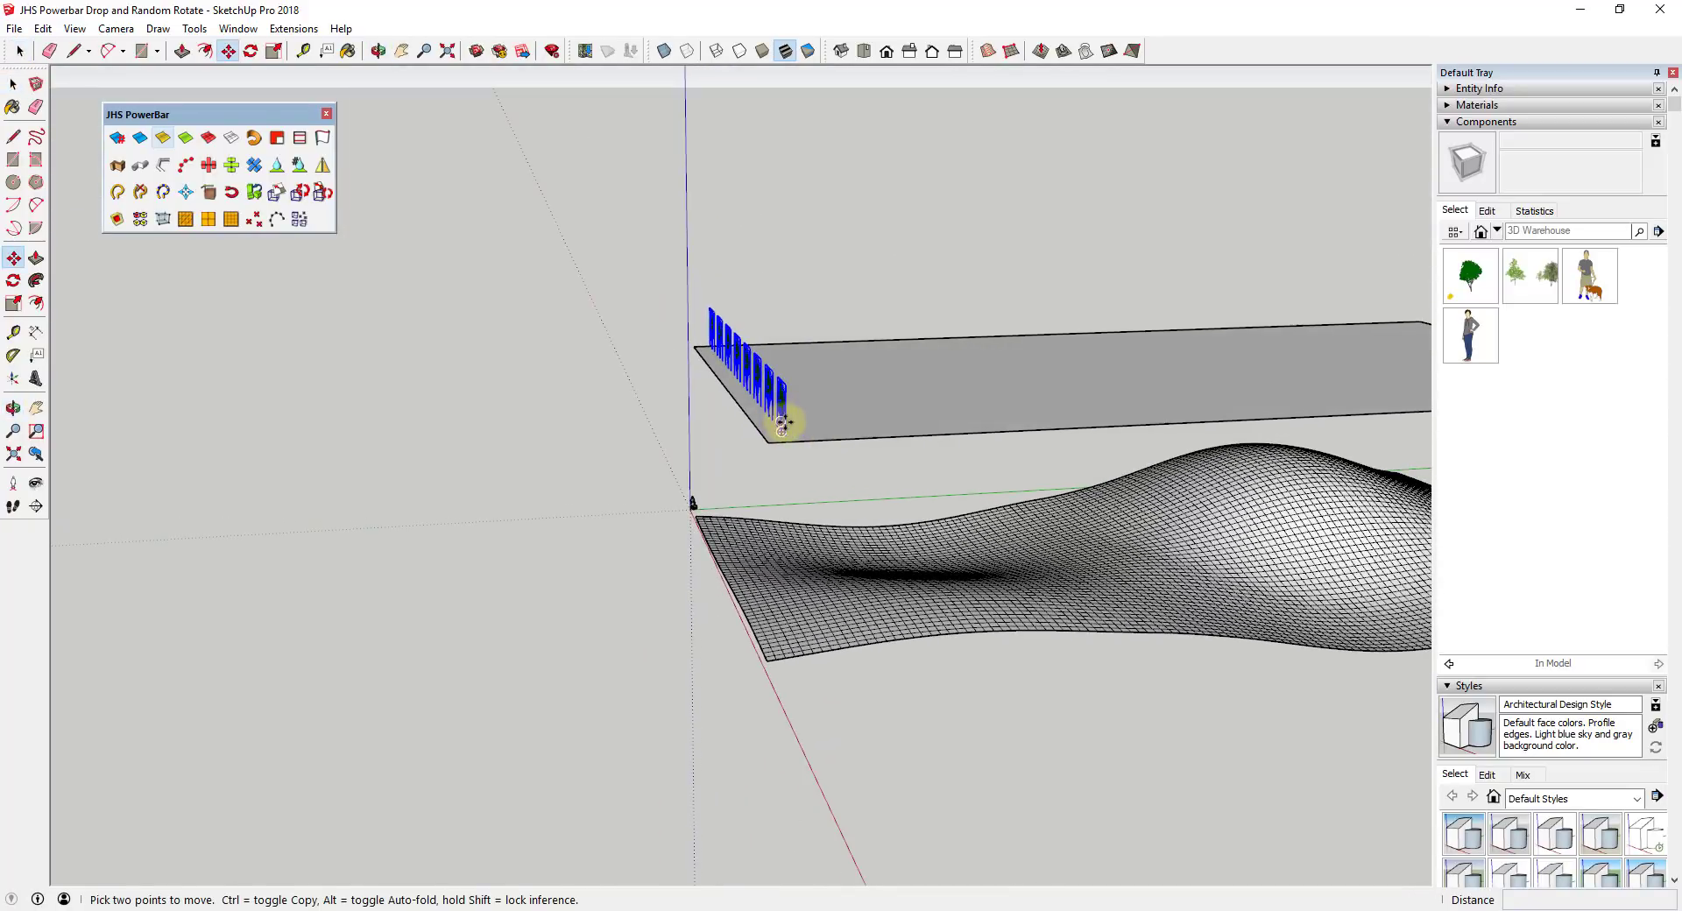
key("ctrl")
left_click(781, 424)
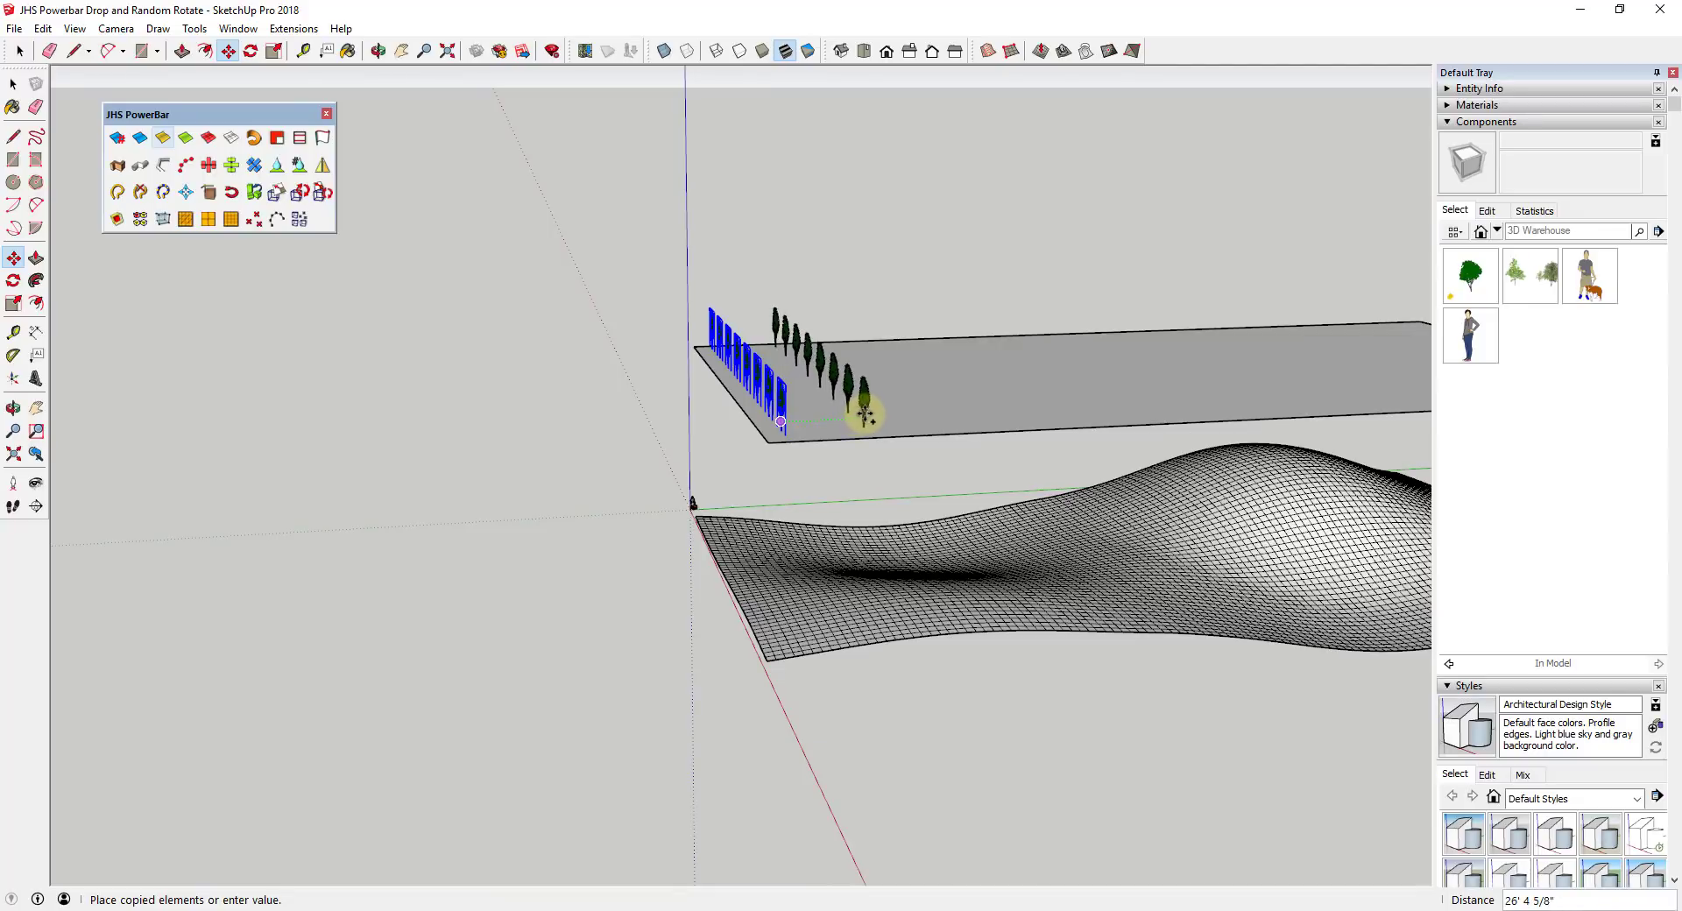
left_click(866, 415)
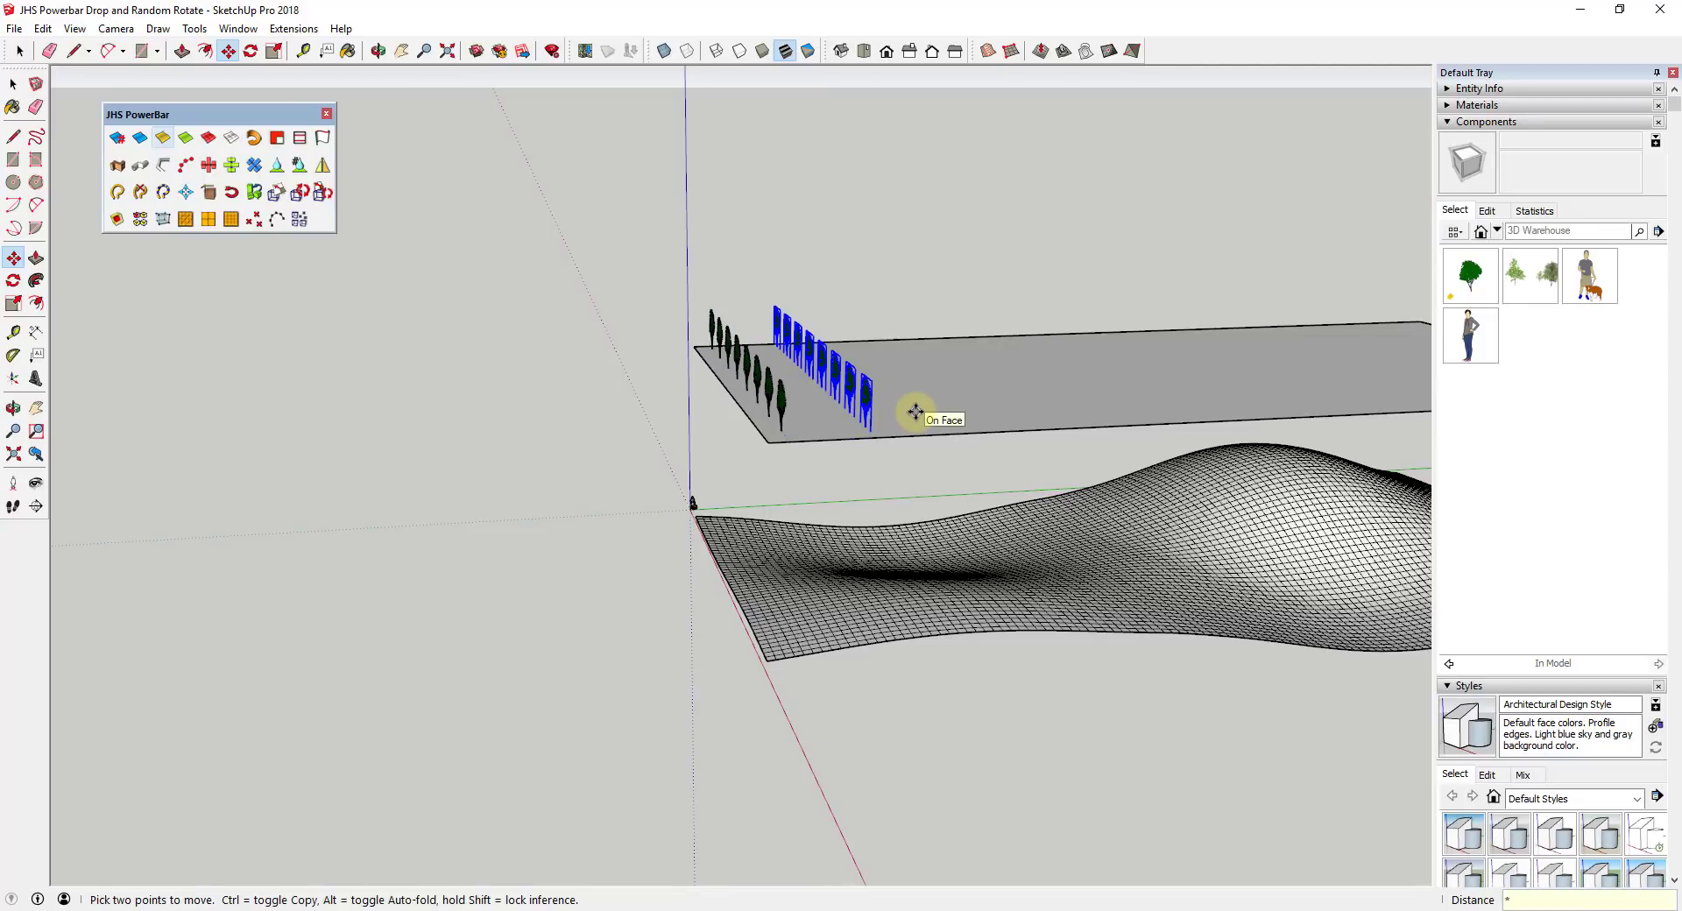
scroll(657, 353, "down", 3)
scroll(875, 331, "up", 1)
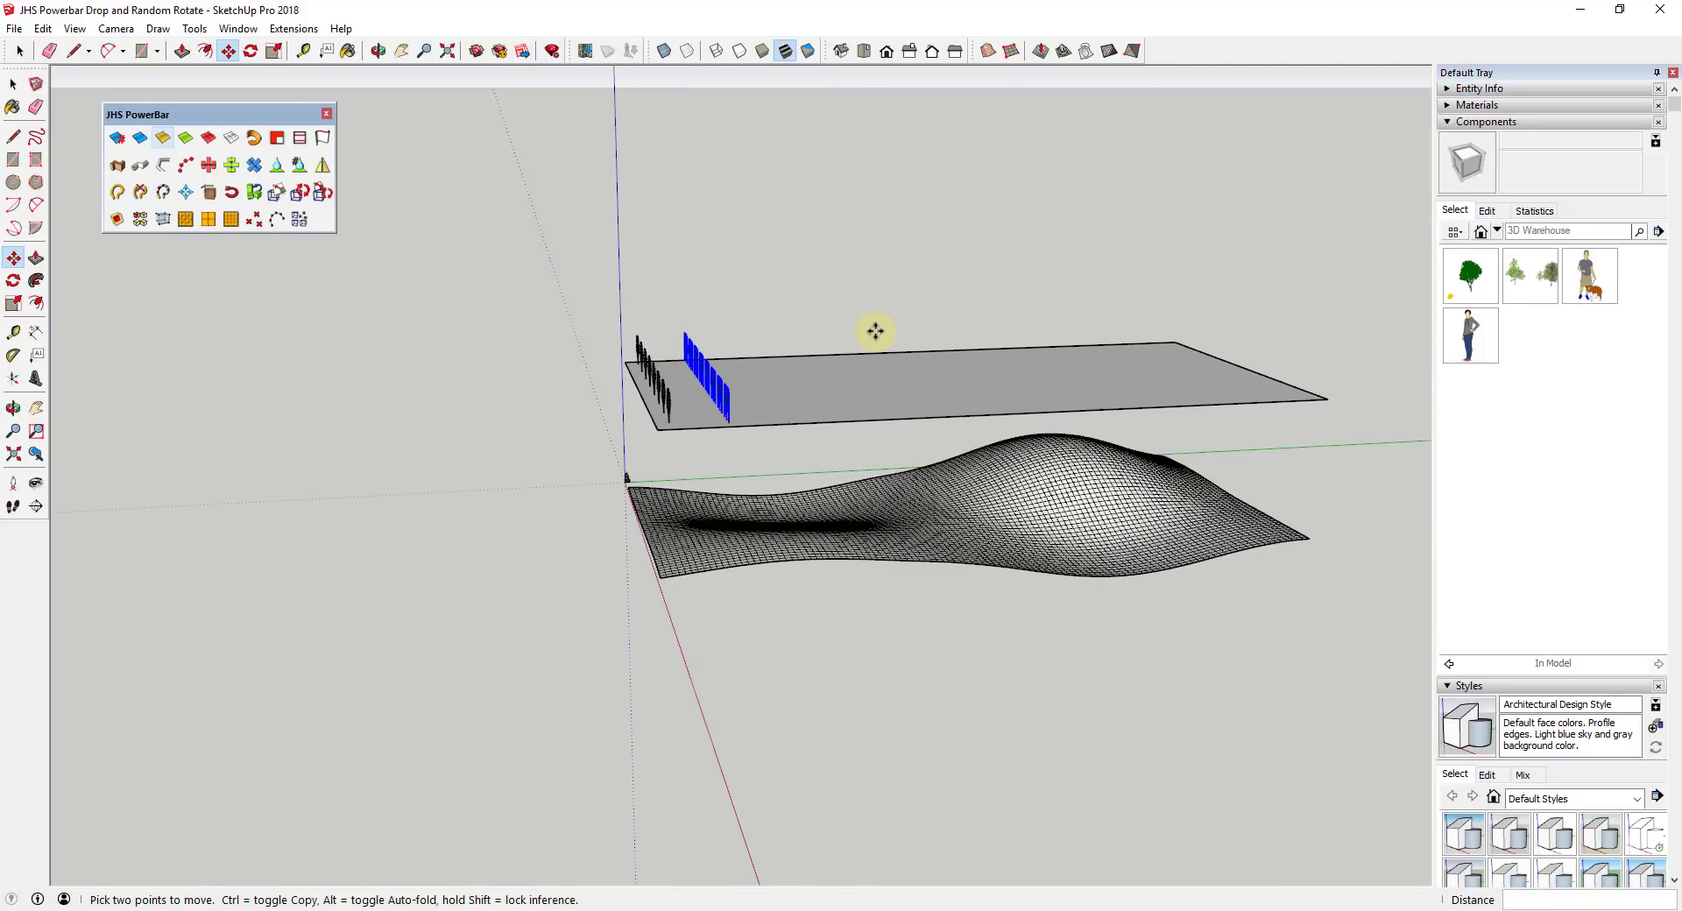
type("10")
key("Return")
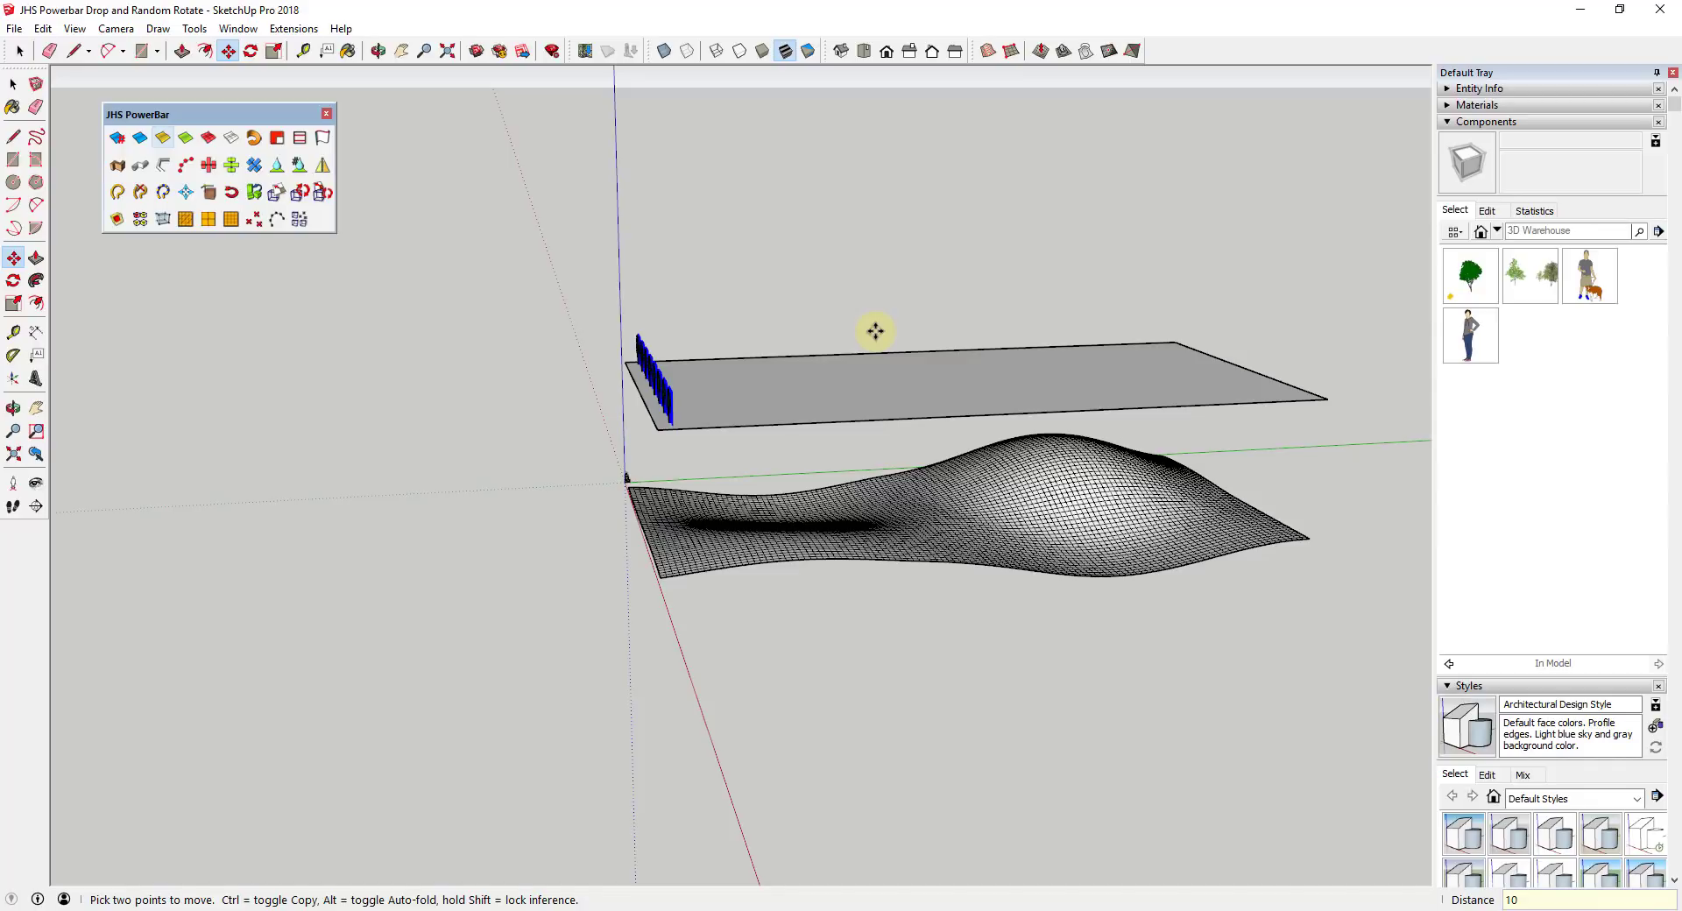
key("space")
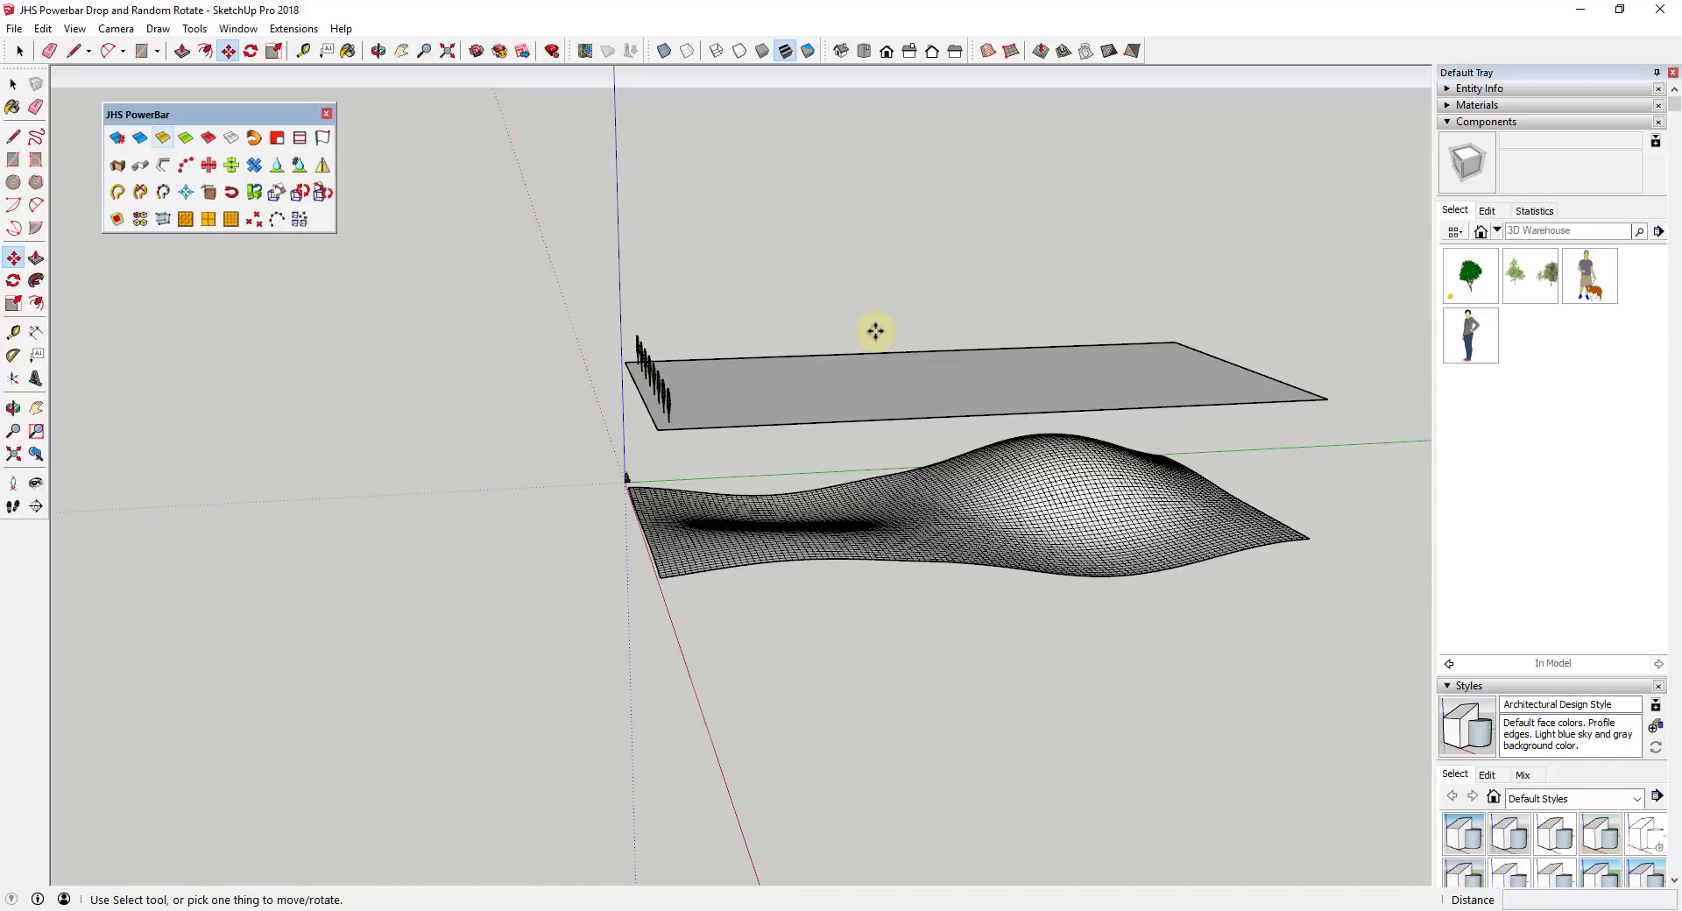
Copy the tree row about 32' 8" along the green axis and array it with *9 across the flat face.
middle_click_drag(875, 330, 684, 321)
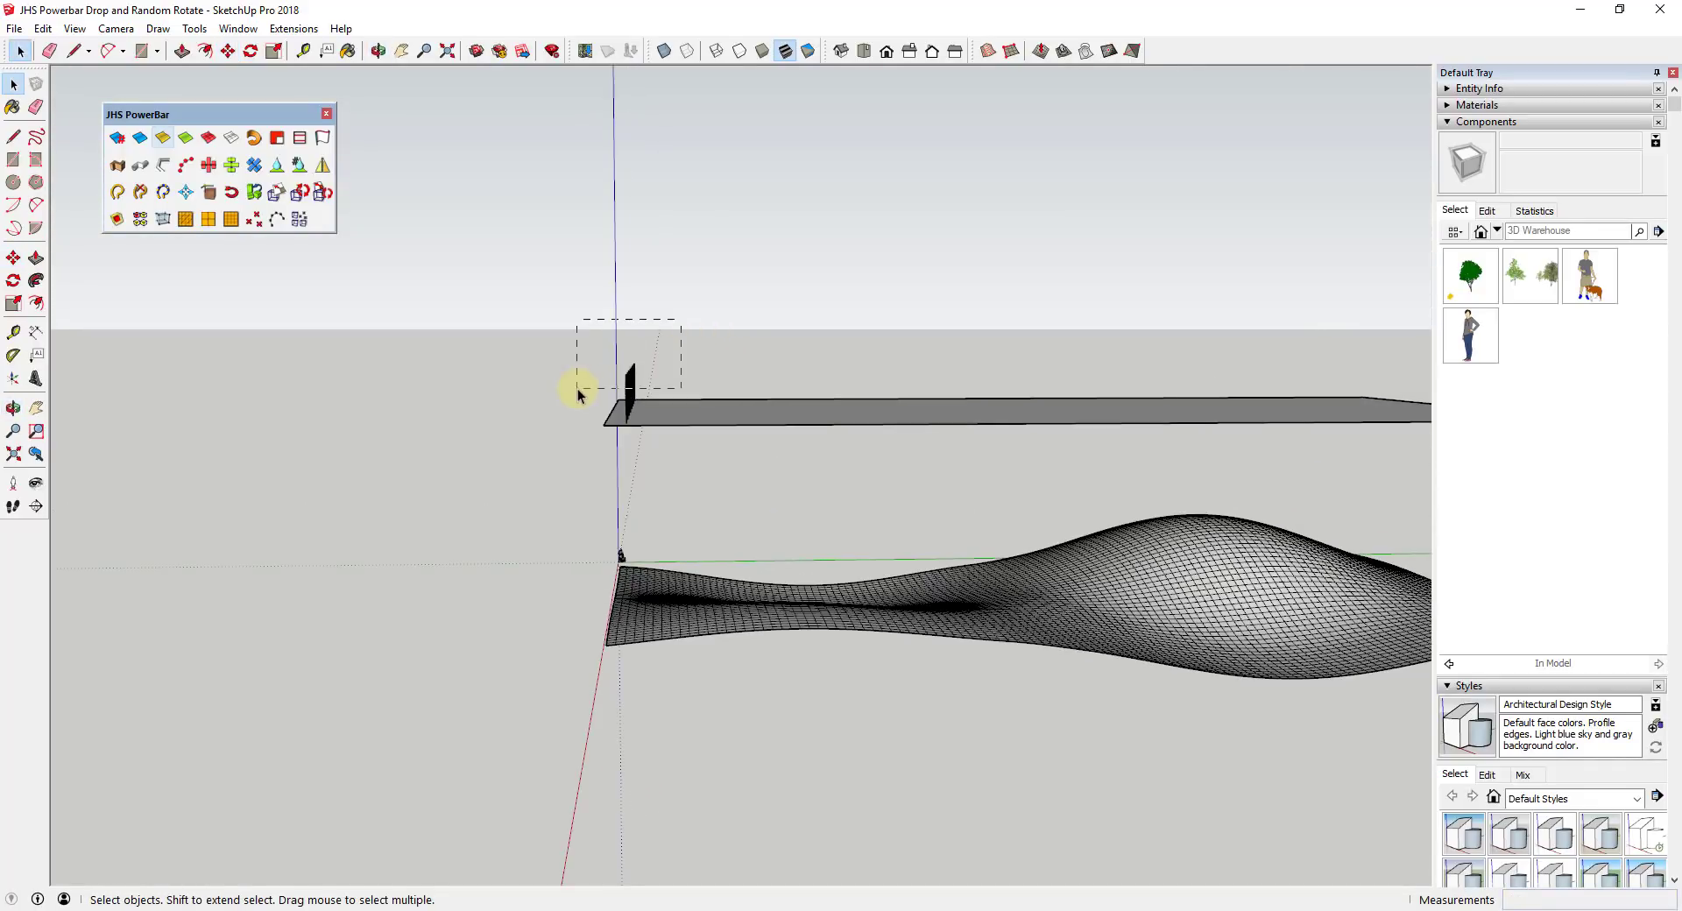
key("m")
left_click(626, 389)
key("ctrl")
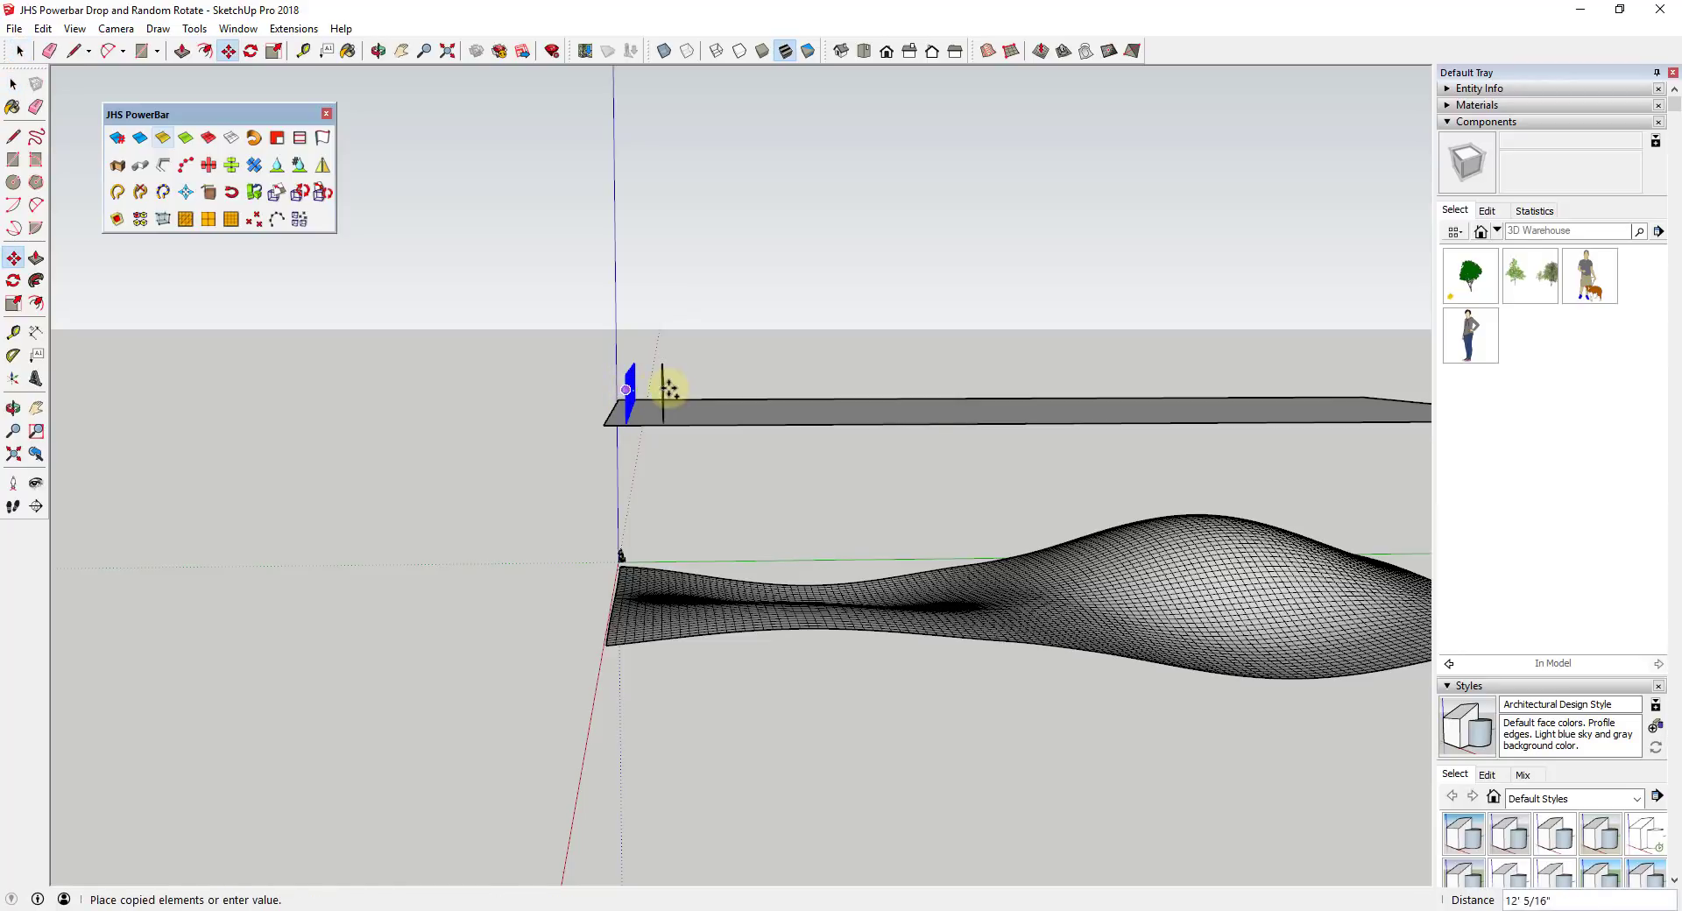
left_click(727, 377)
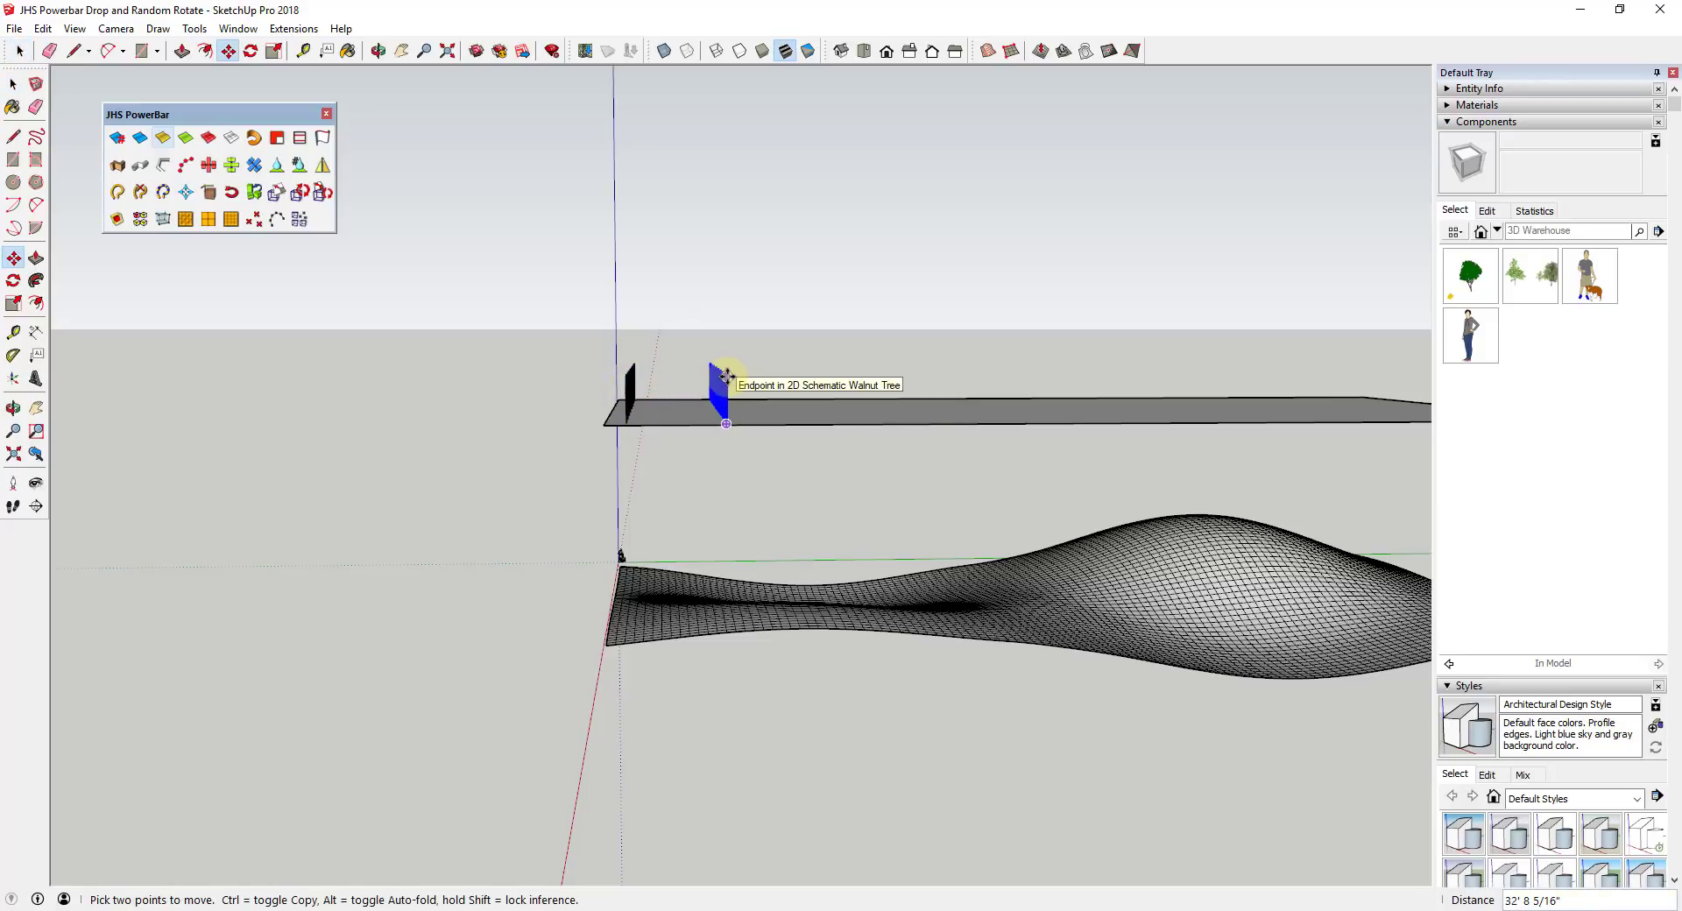
type("*10")
key("Return")
middle_click_drag(815, 409, 1125, 562)
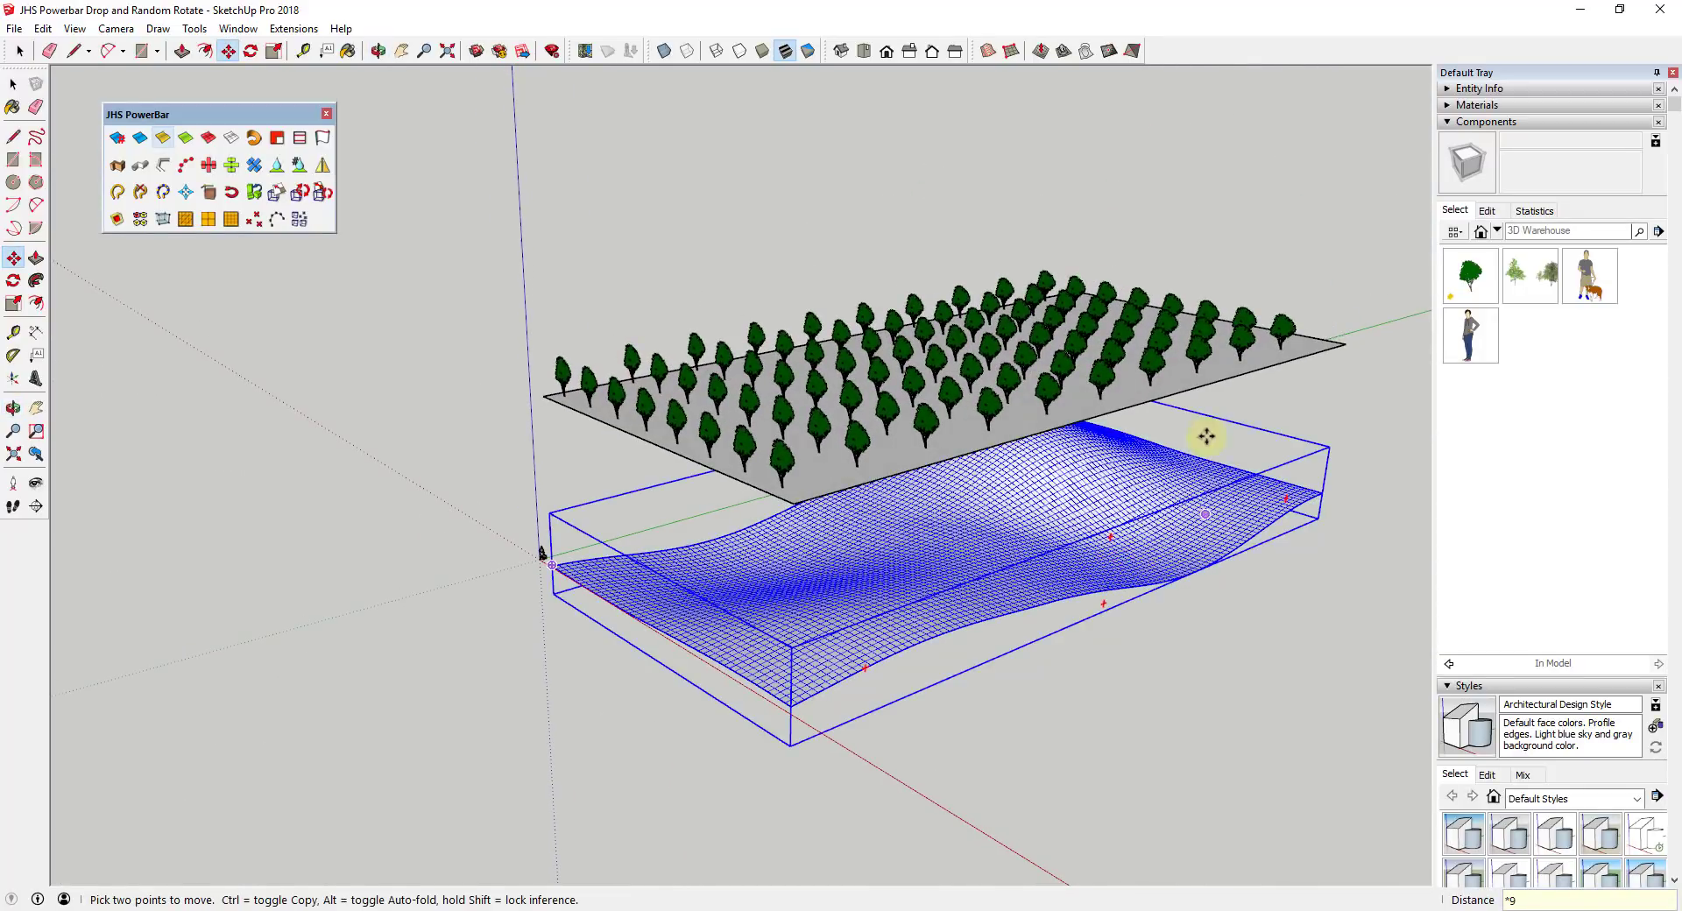
Group the flat face above the terrain with its edges and hide the group.
middle_click_drag(1210, 436, 626, 378)
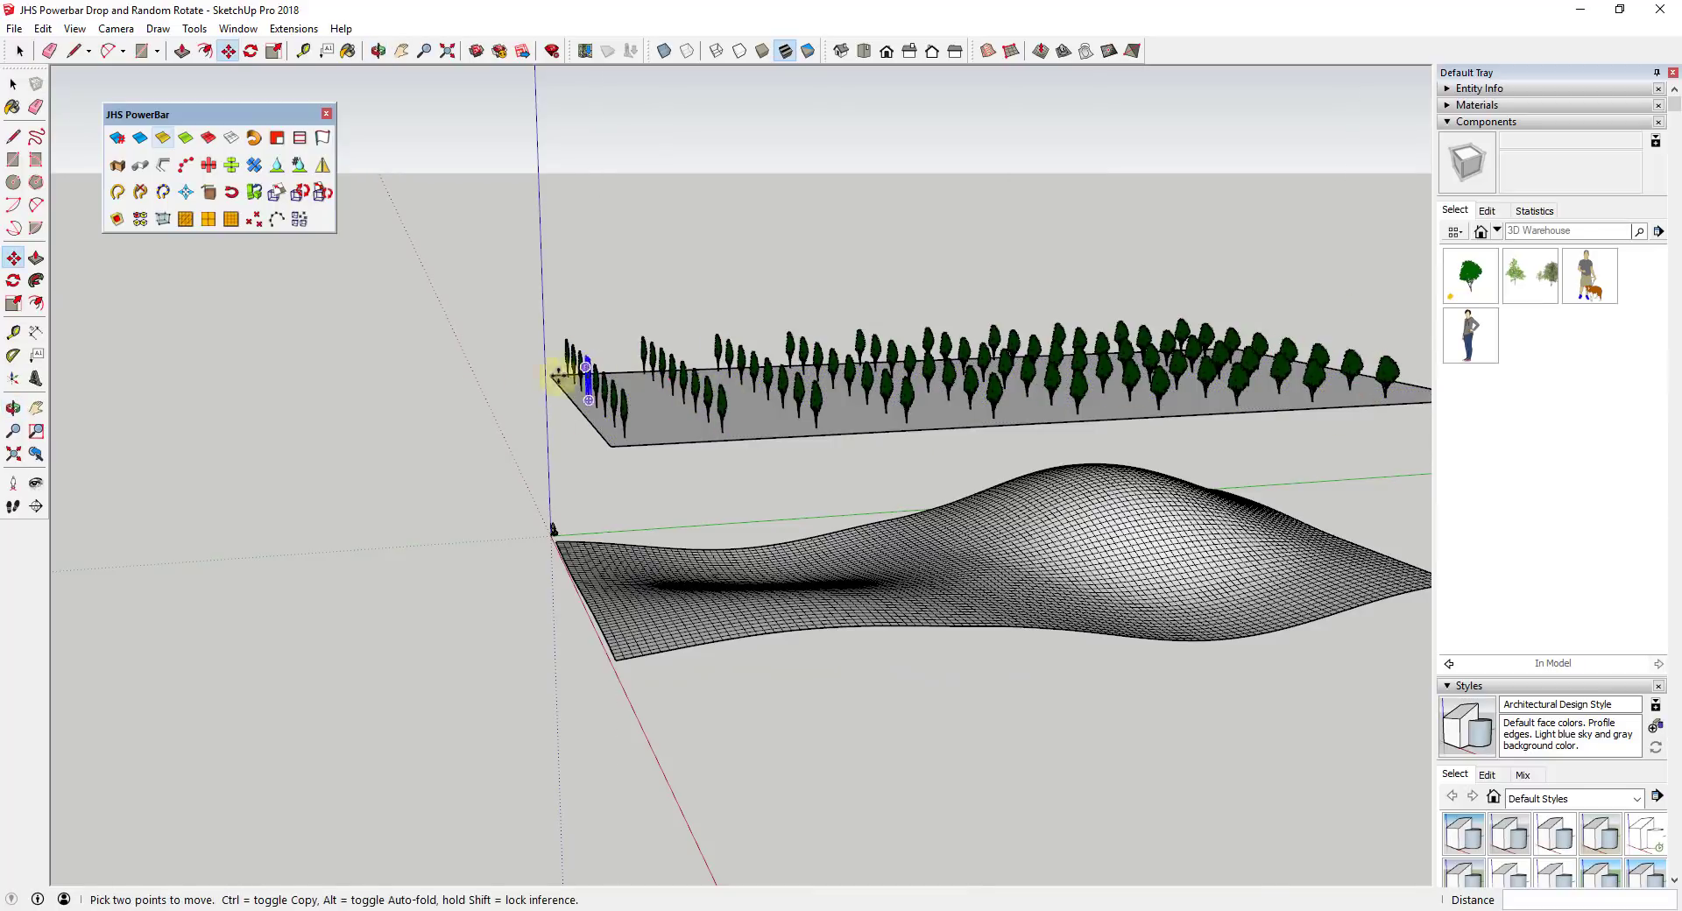
middle_click_drag(564, 376, 955, 438)
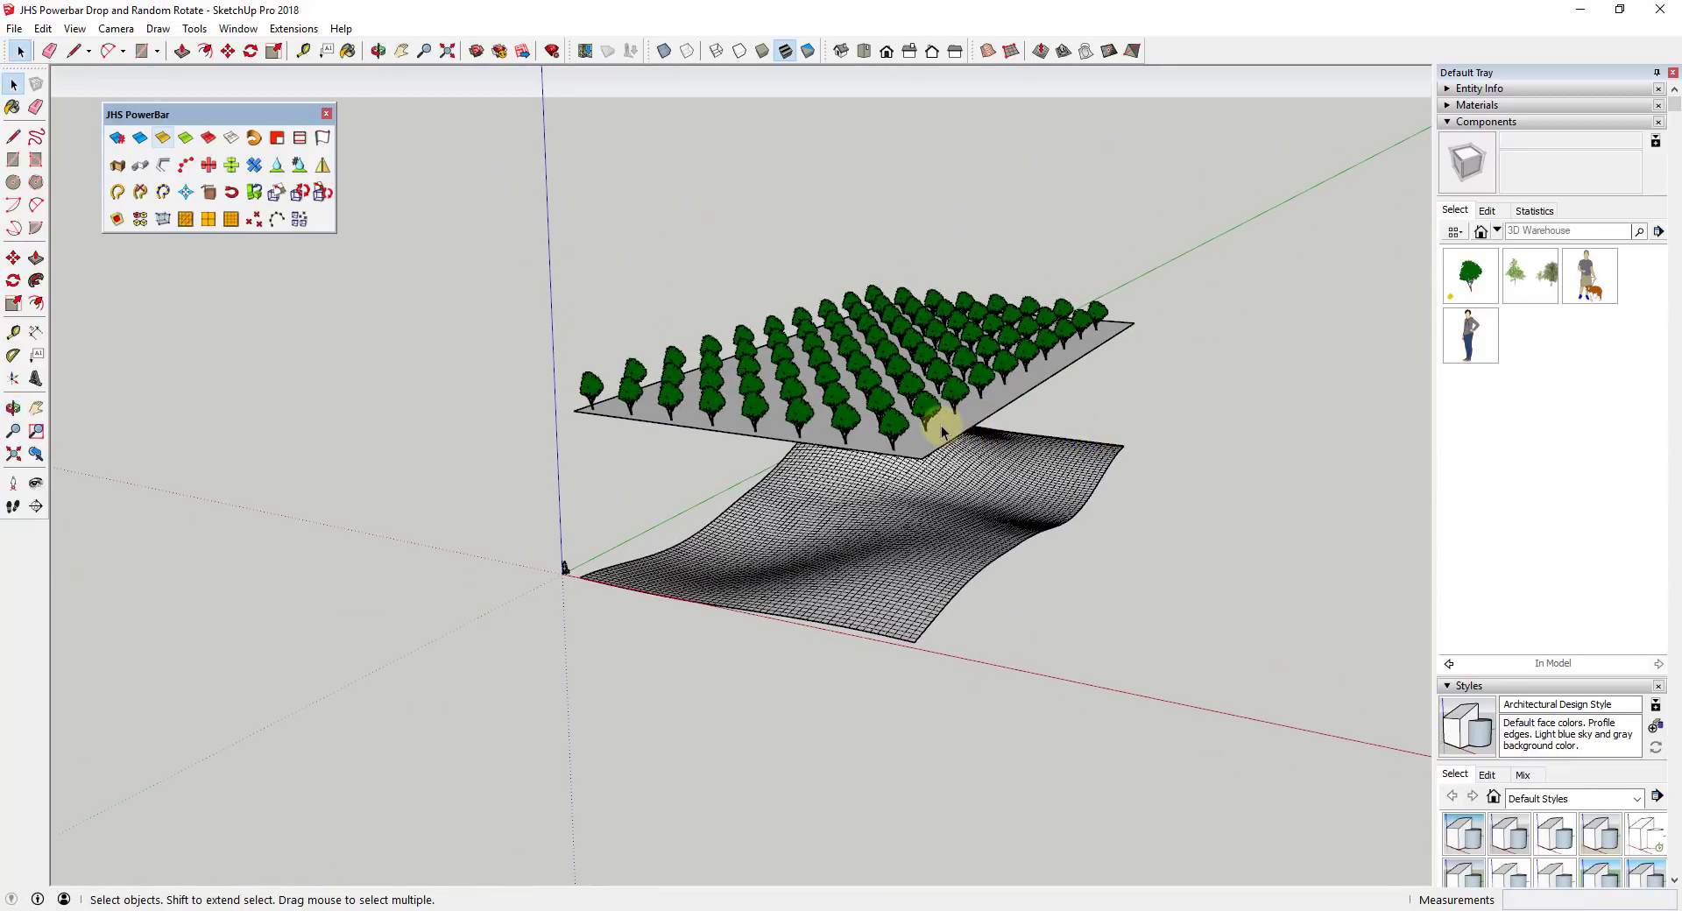
left_click(943, 431)
right_click(943, 429)
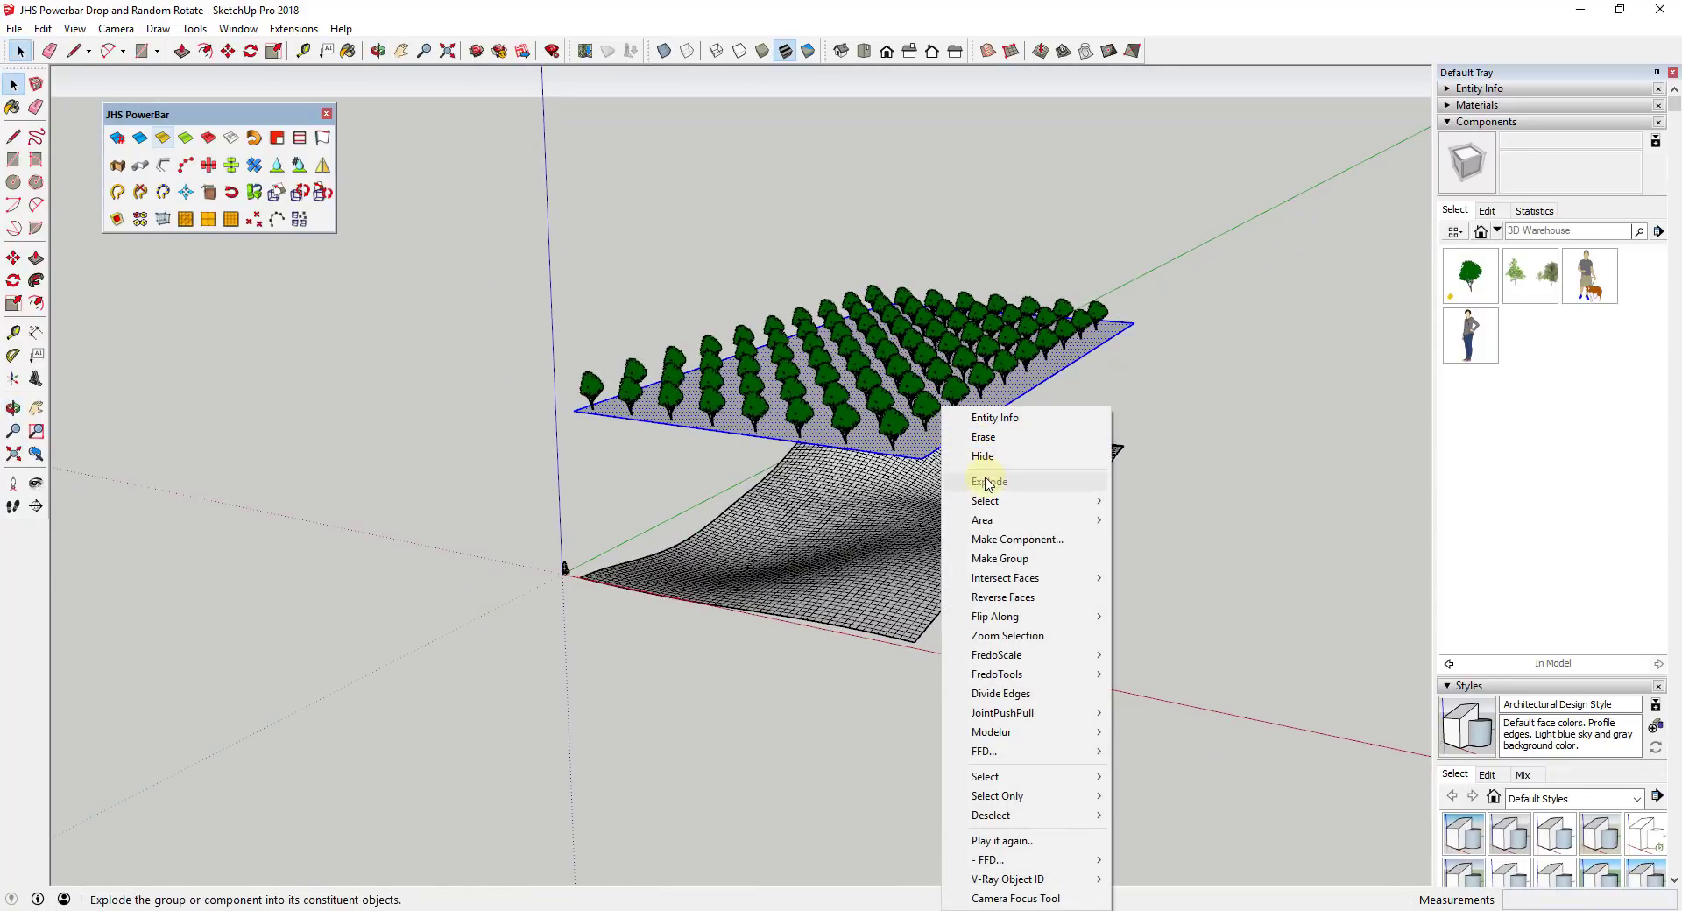
left_click(999, 558)
right_click(947, 430)
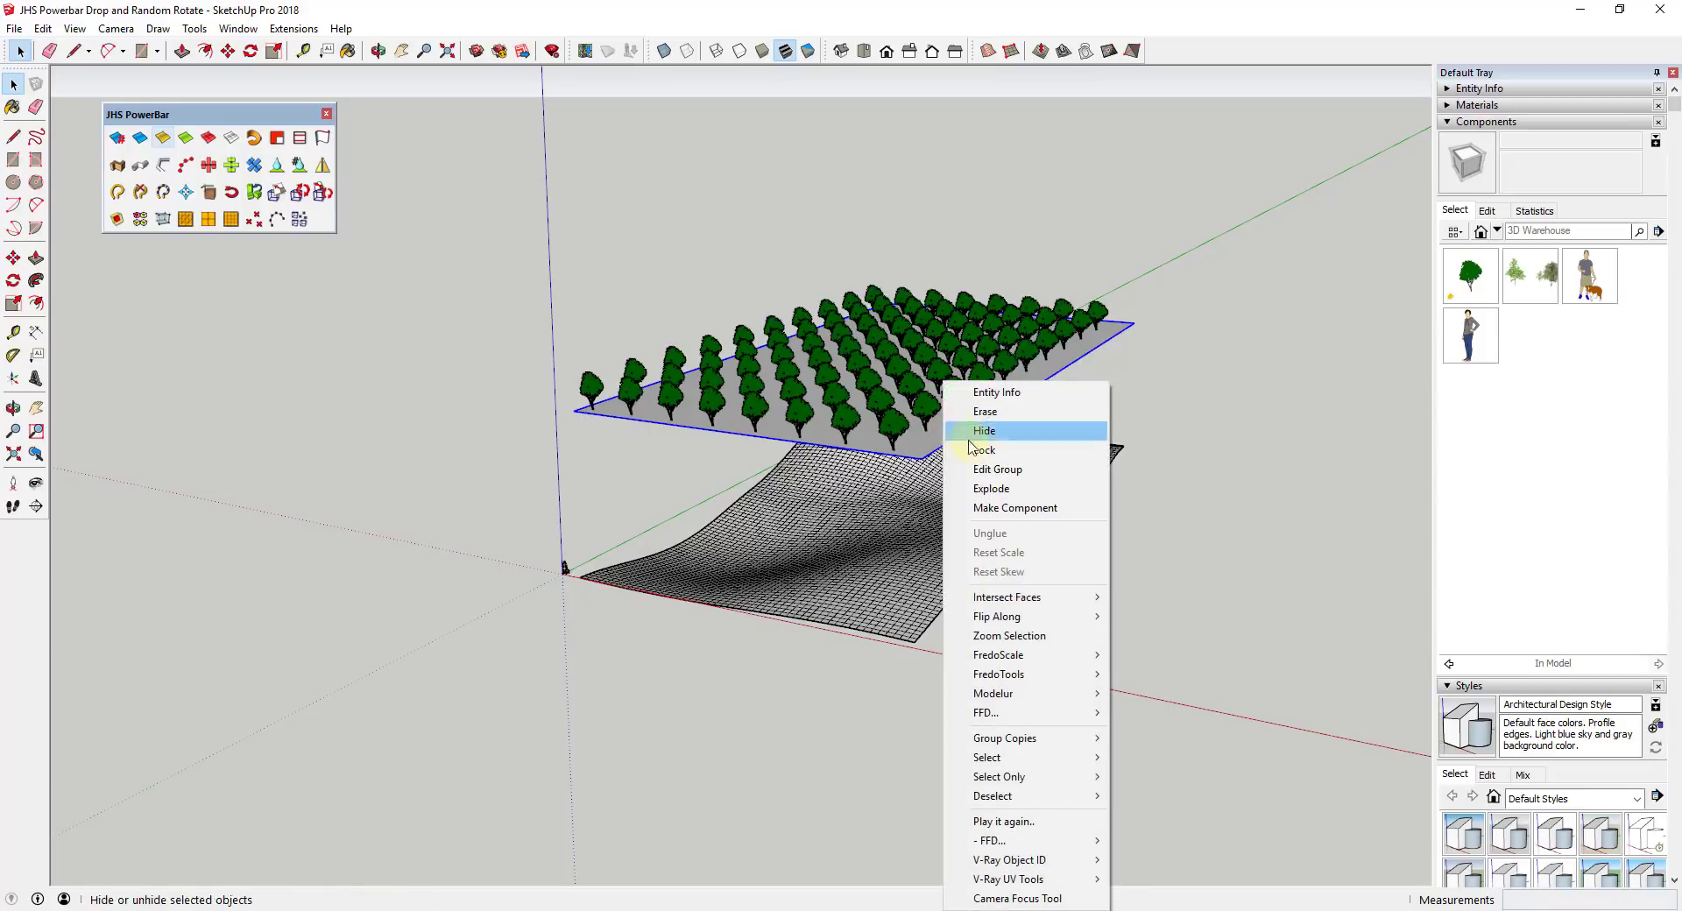
left_click(982, 431)
Select all the floating trees and lower them onto the terrain with Drop at Intersection.
key("o")
left_click_drag(947, 422, 963, 347)
key("space")
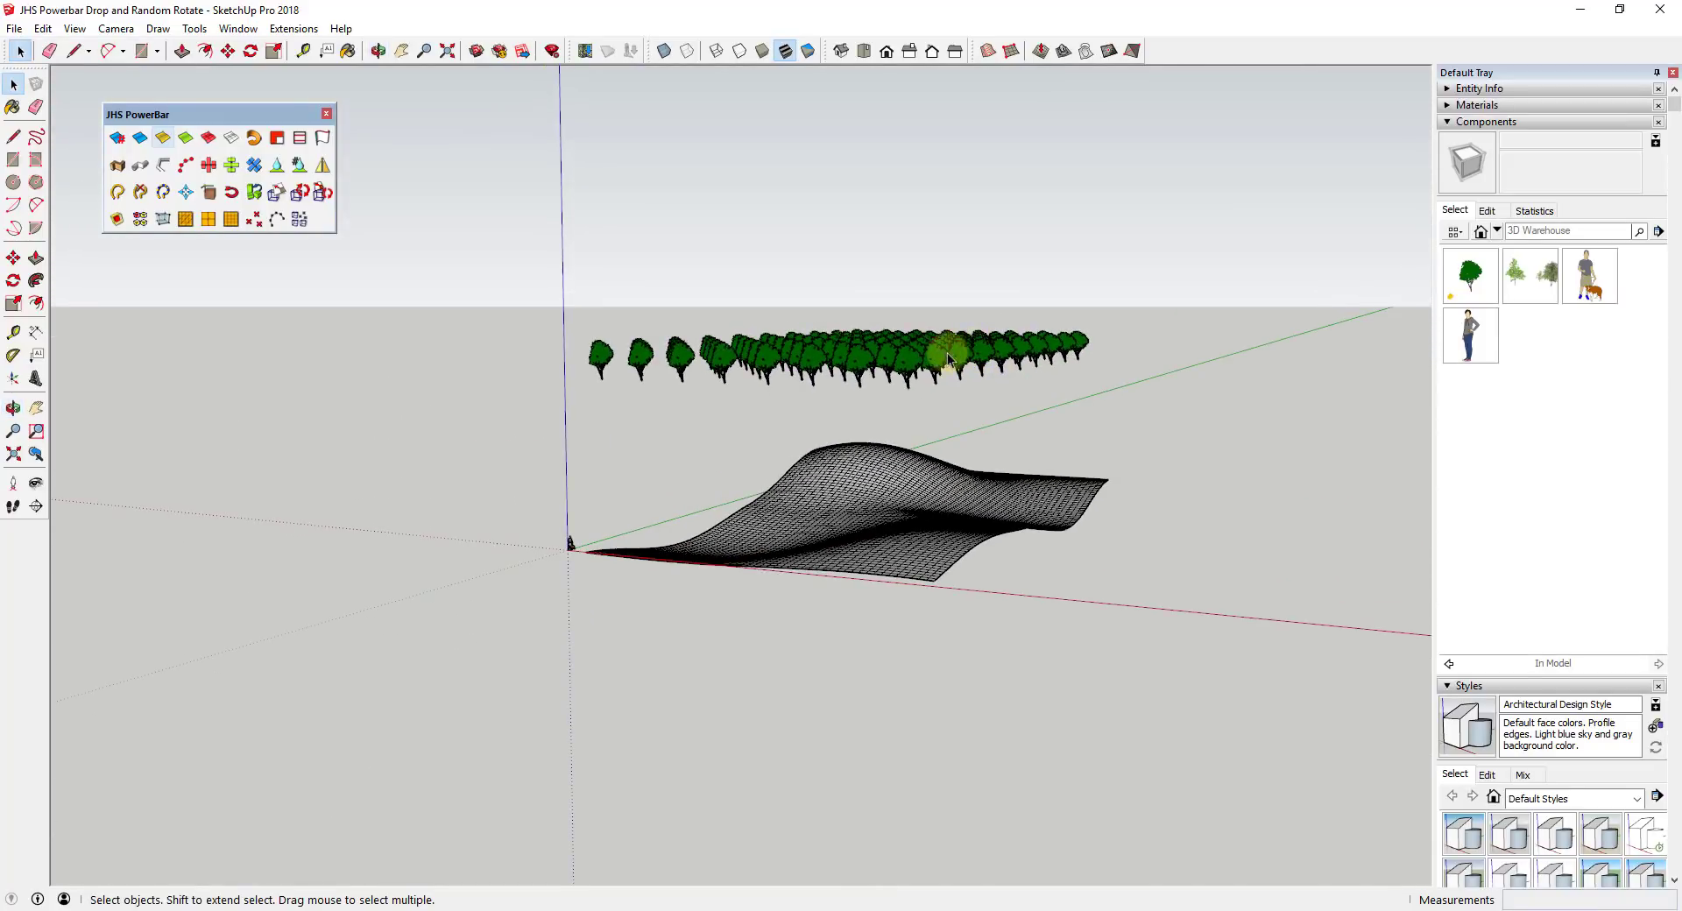
left_click_drag(635, 320, 1170, 403)
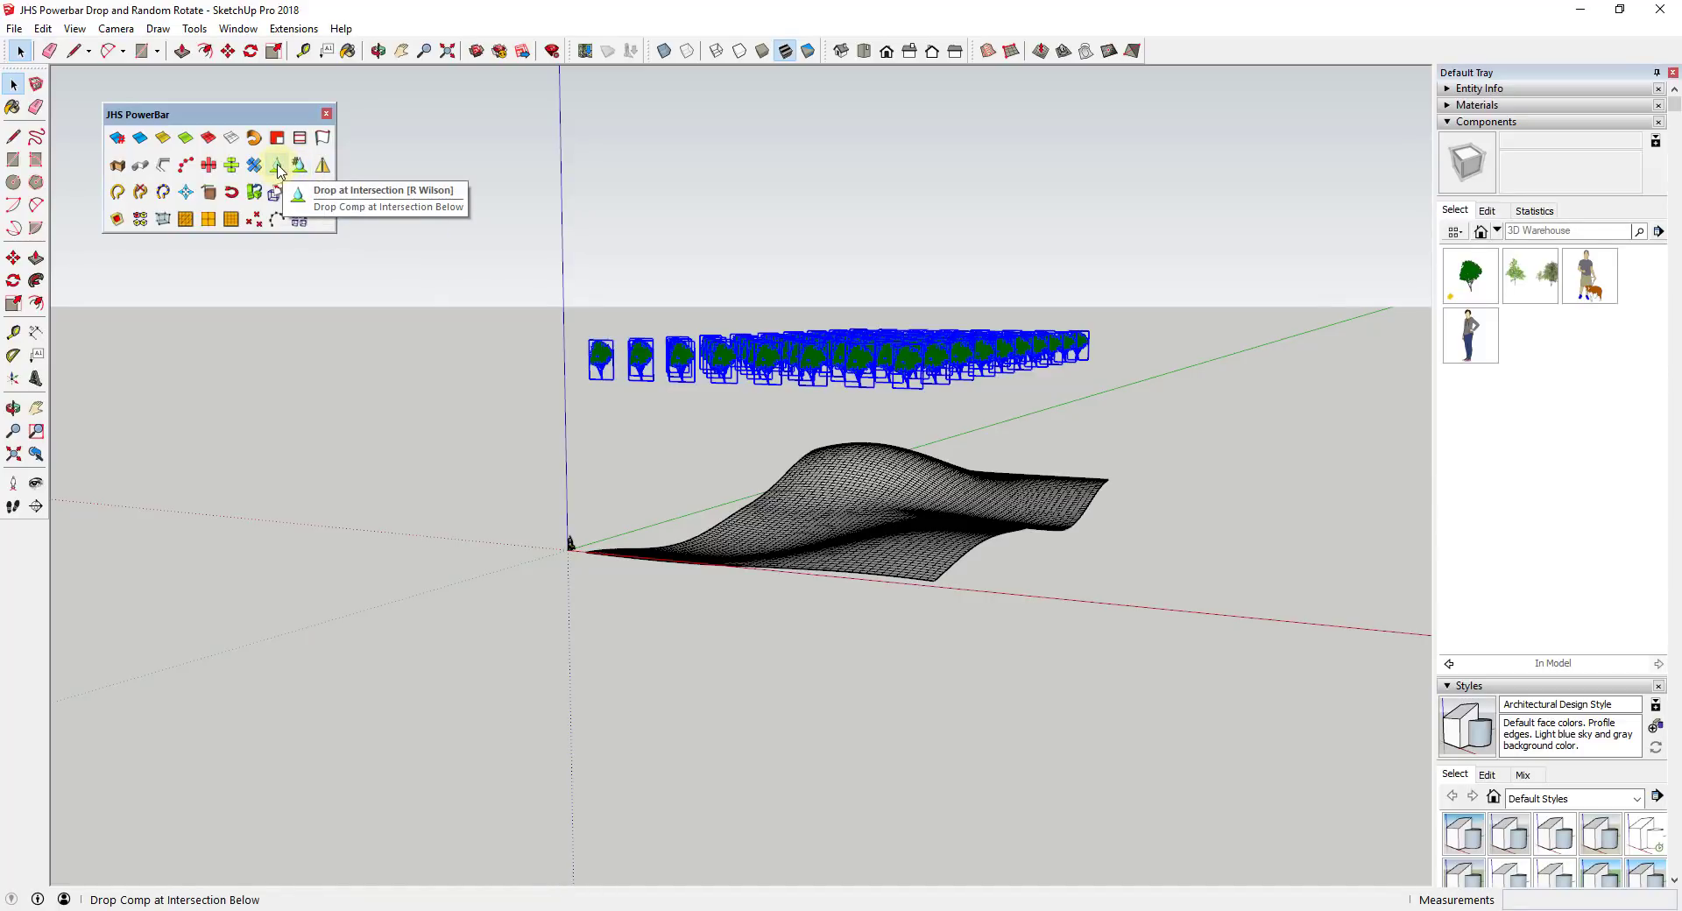
middle_click_drag(740, 406, 846, 419)
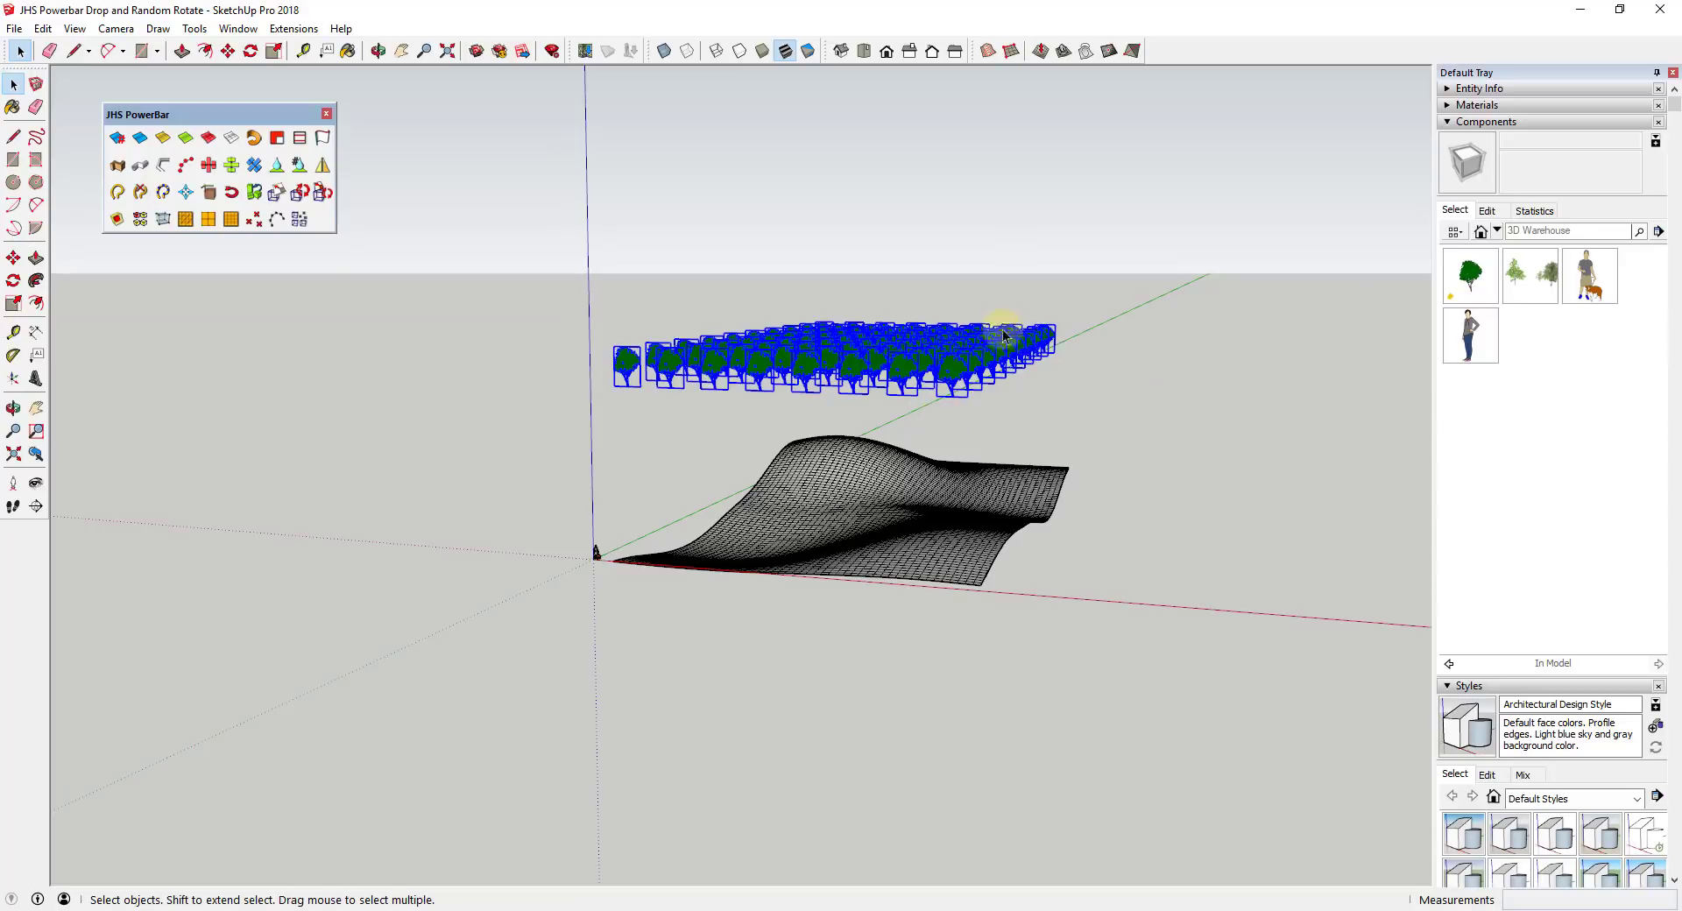
middle_click_drag(1003, 336, 951, 390)
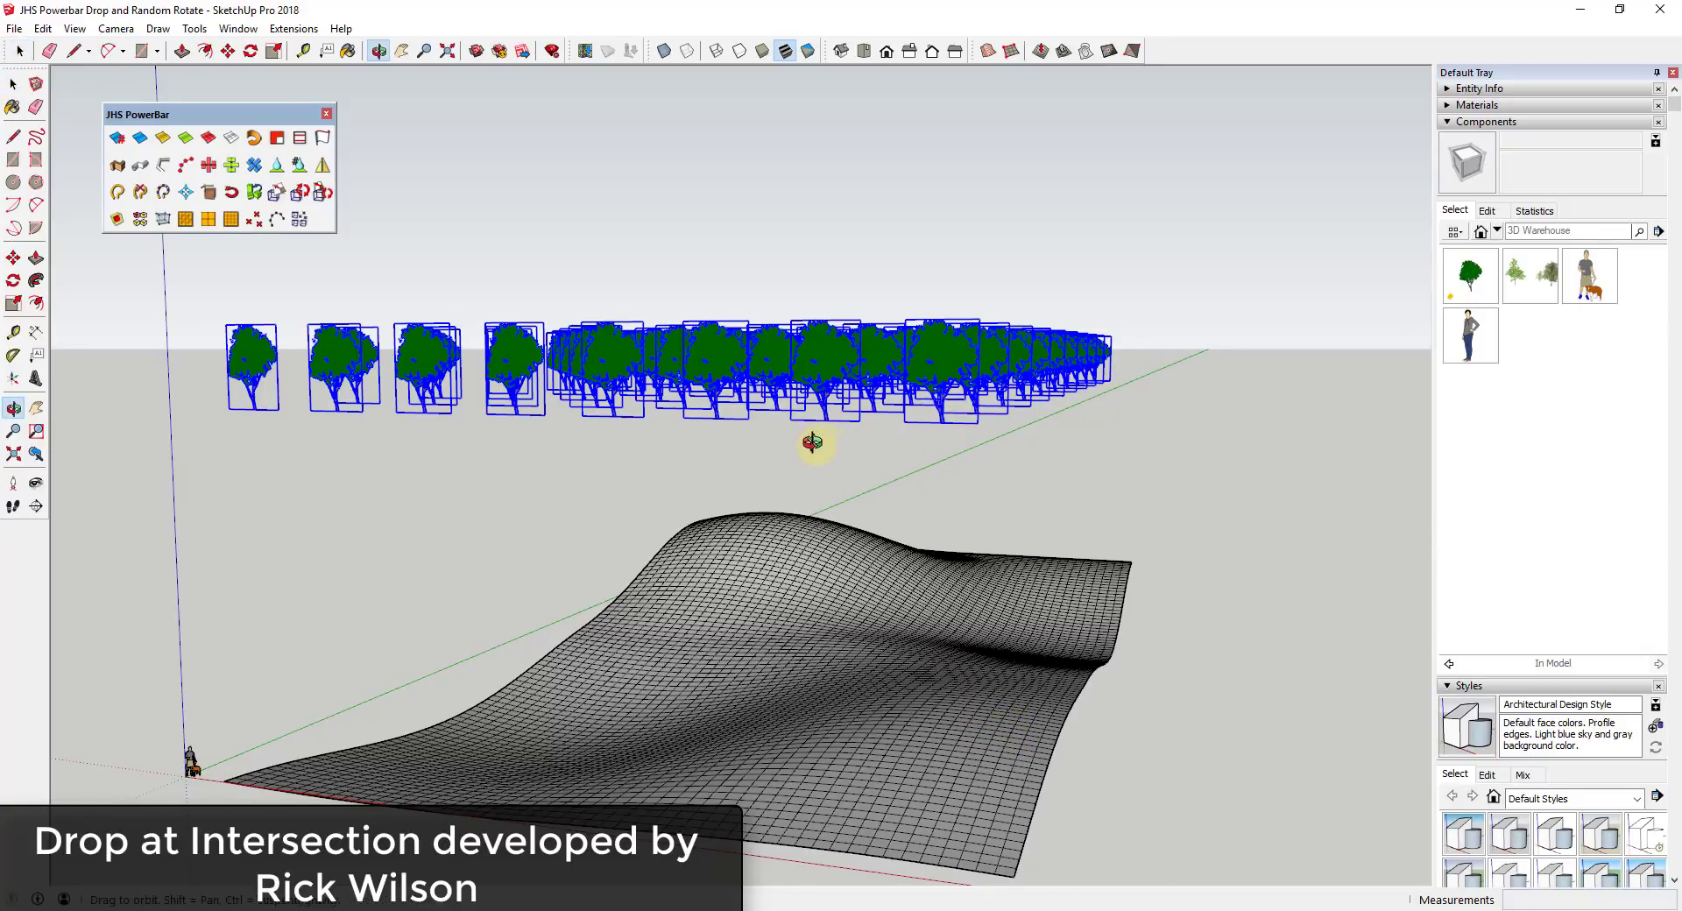
middle_click_drag(804, 444, 781, 476)
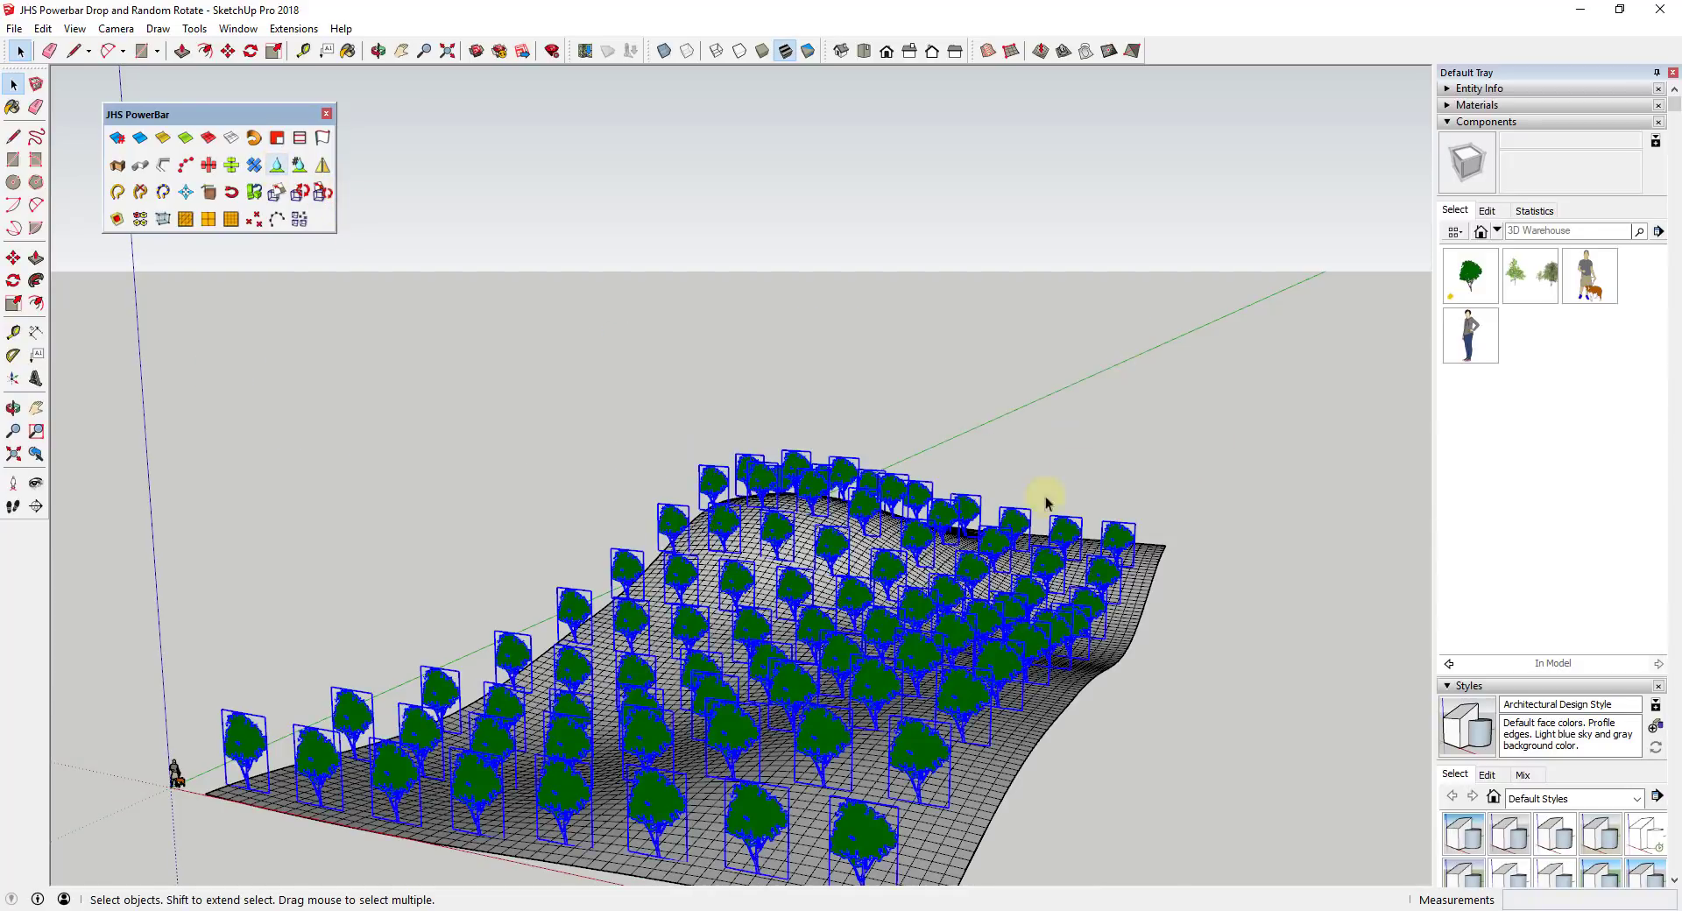
Examine how the dropped walnut trees sit on the terrain's slopes, from several angles and up close.
middle_click_drag(773, 628, 977, 558)
scroll(780, 750, "up", 1)
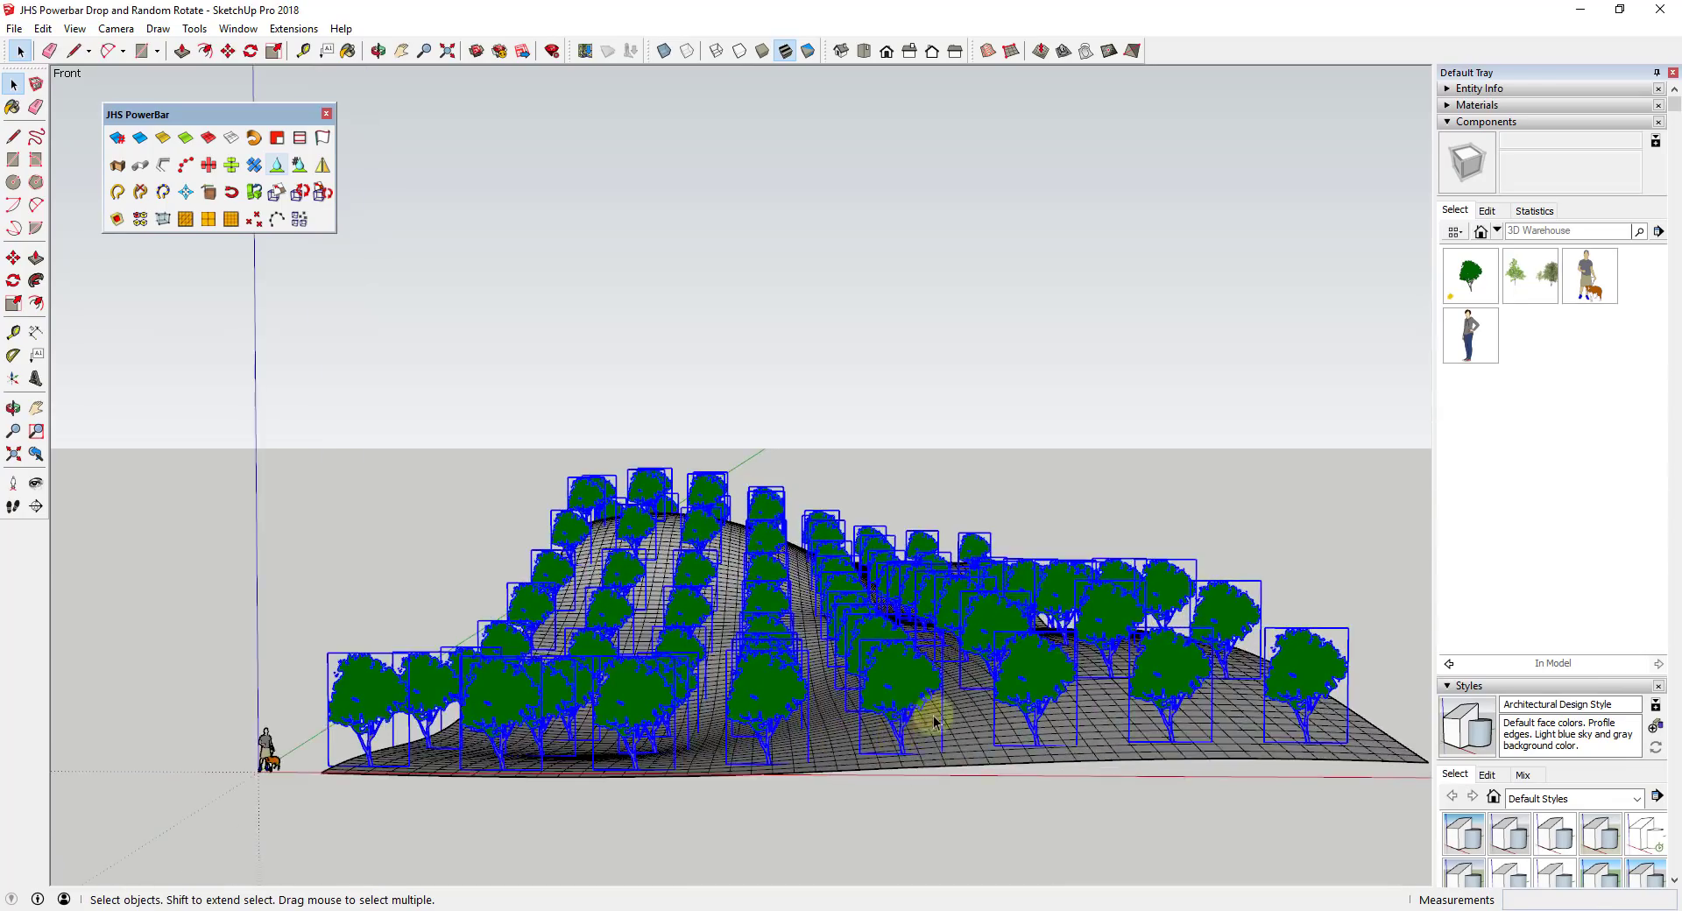
middle_click_drag(935, 722, 994, 495)
scroll(626, 552, "up", 3)
scroll(759, 683, "up", 3)
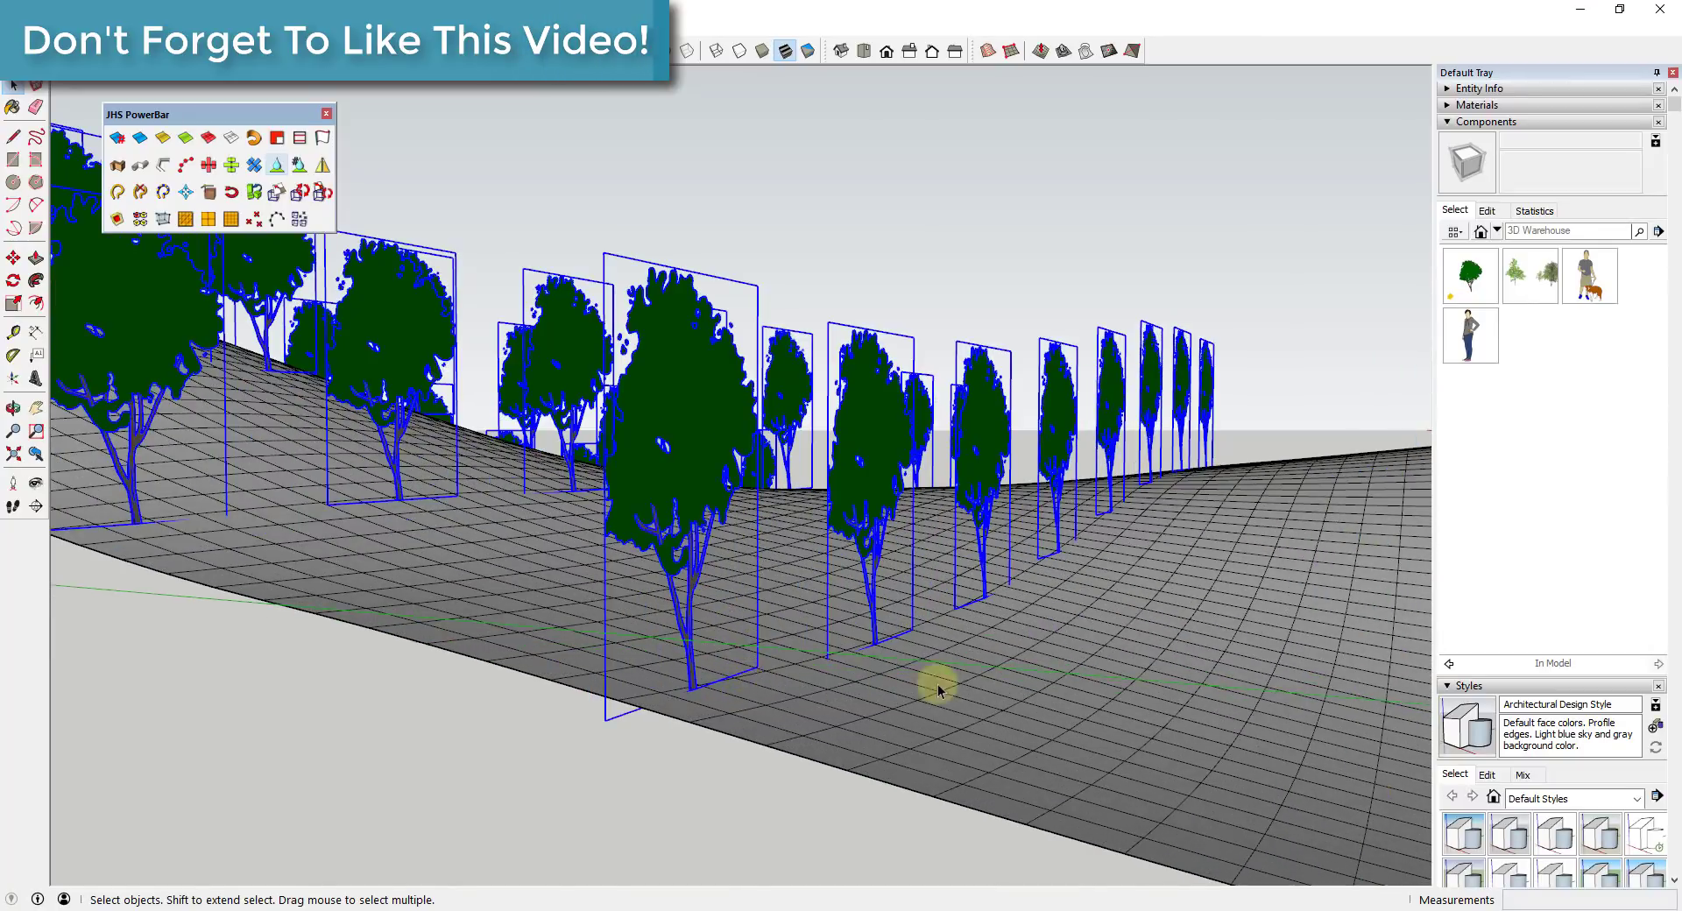
scroll(938, 691, "down", 5)
scroll(706, 676, "down", 3)
middle_click_drag(601, 650, 971, 478)
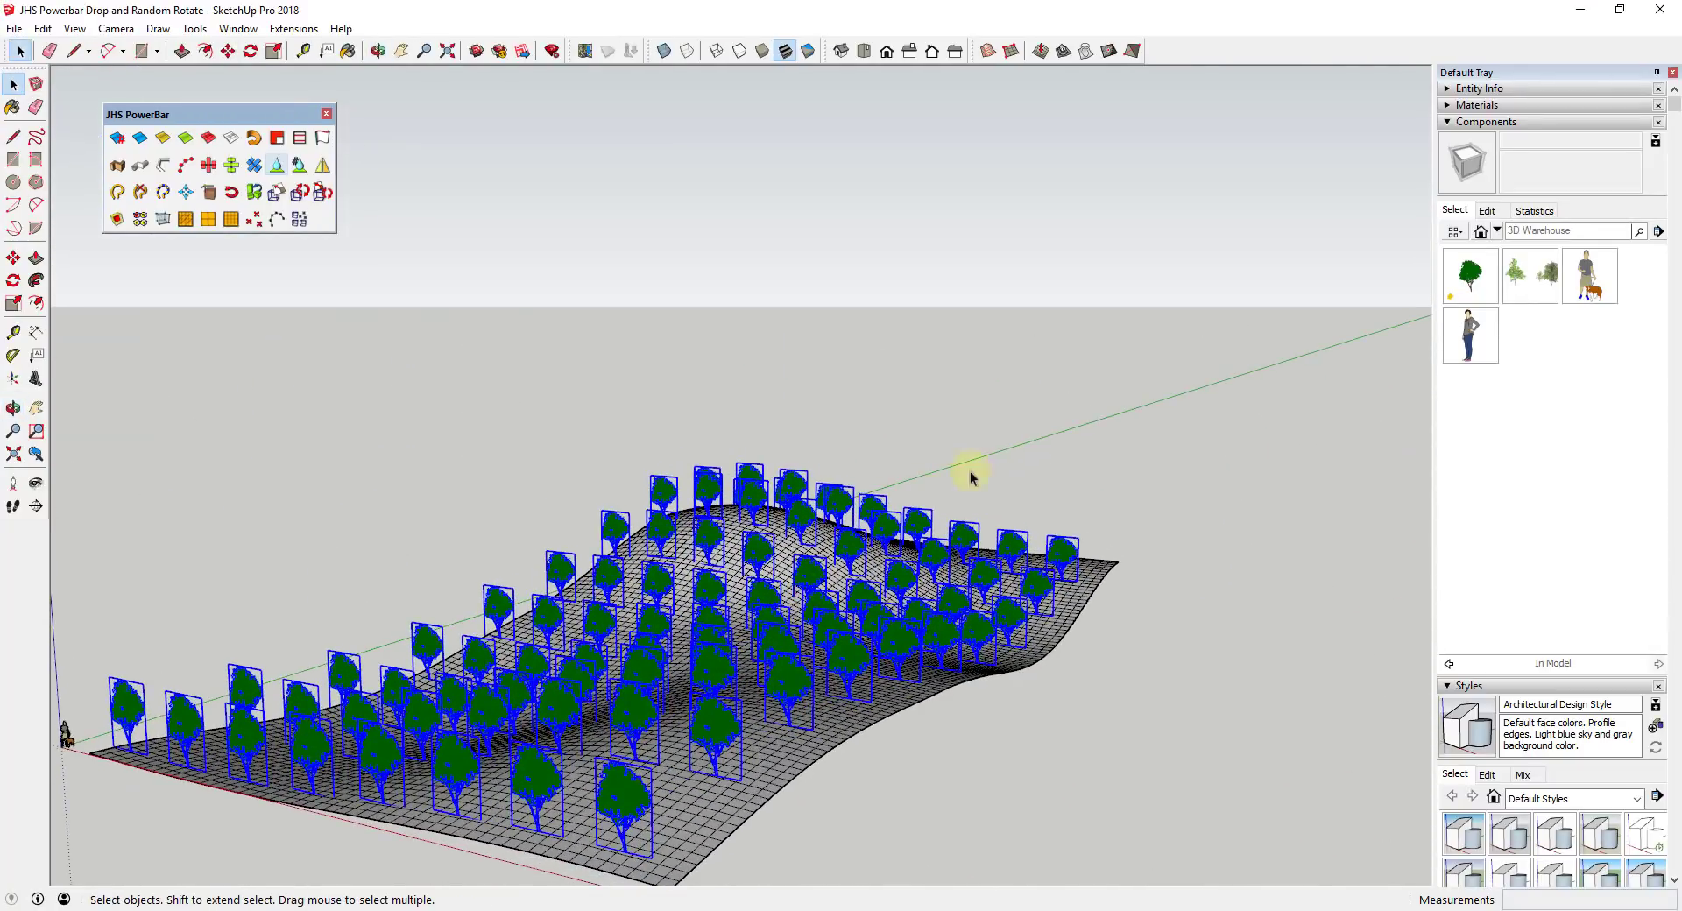
scroll(971, 477, "down", 4)
scroll(780, 554, "up", 4)
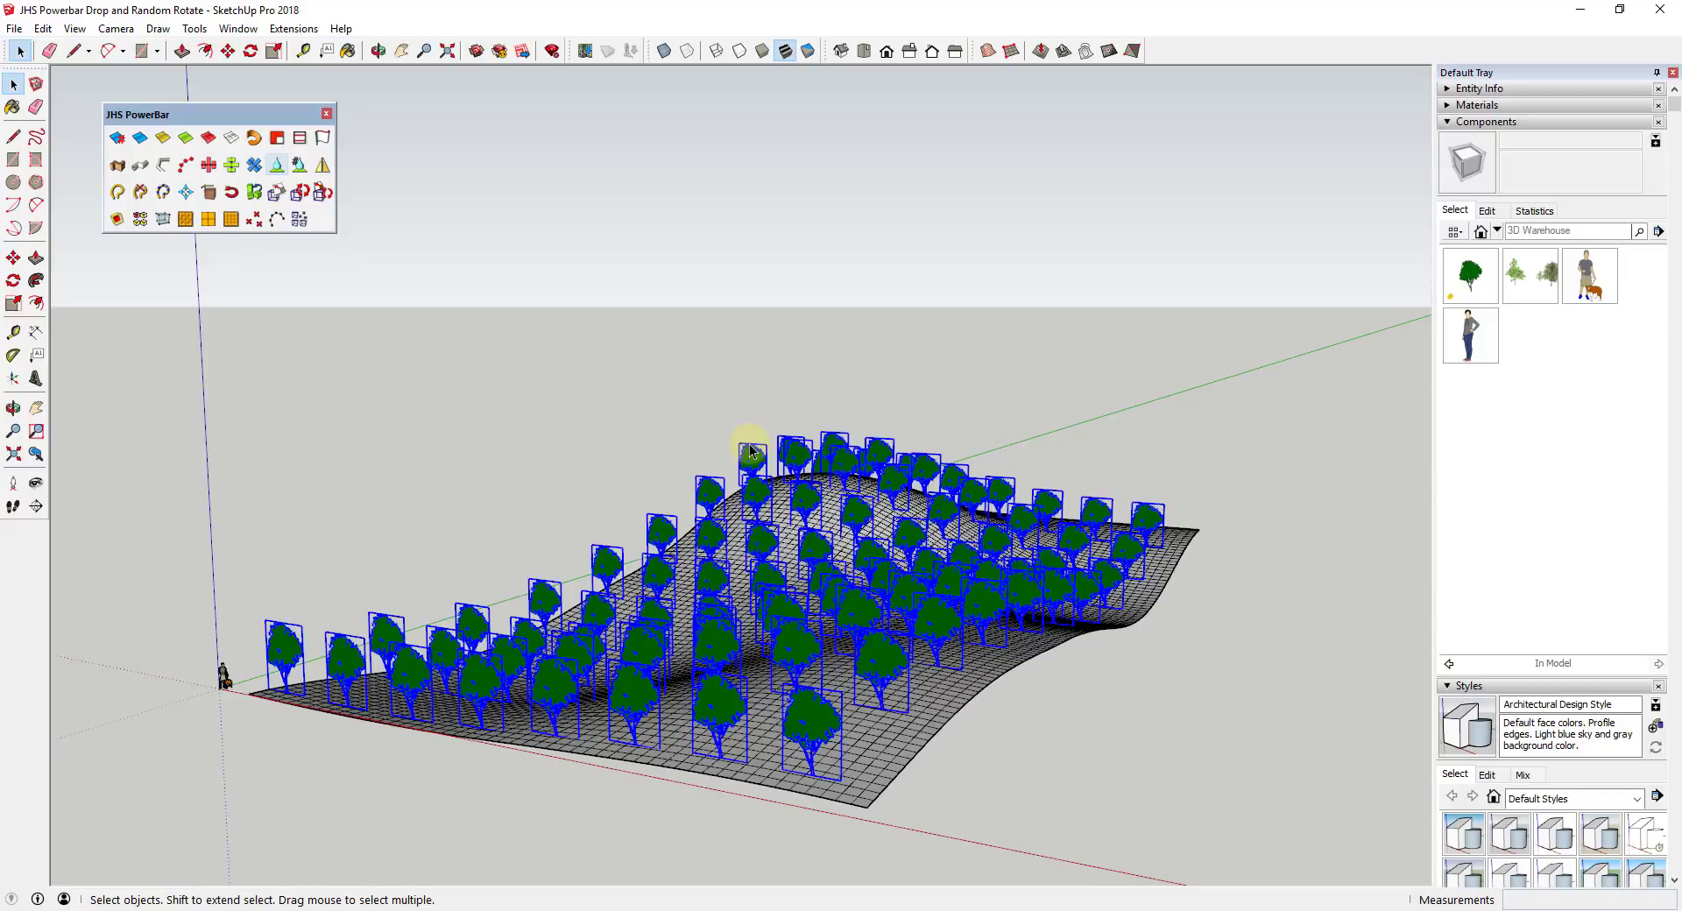
middle_click_drag(828, 509, 1108, 454)
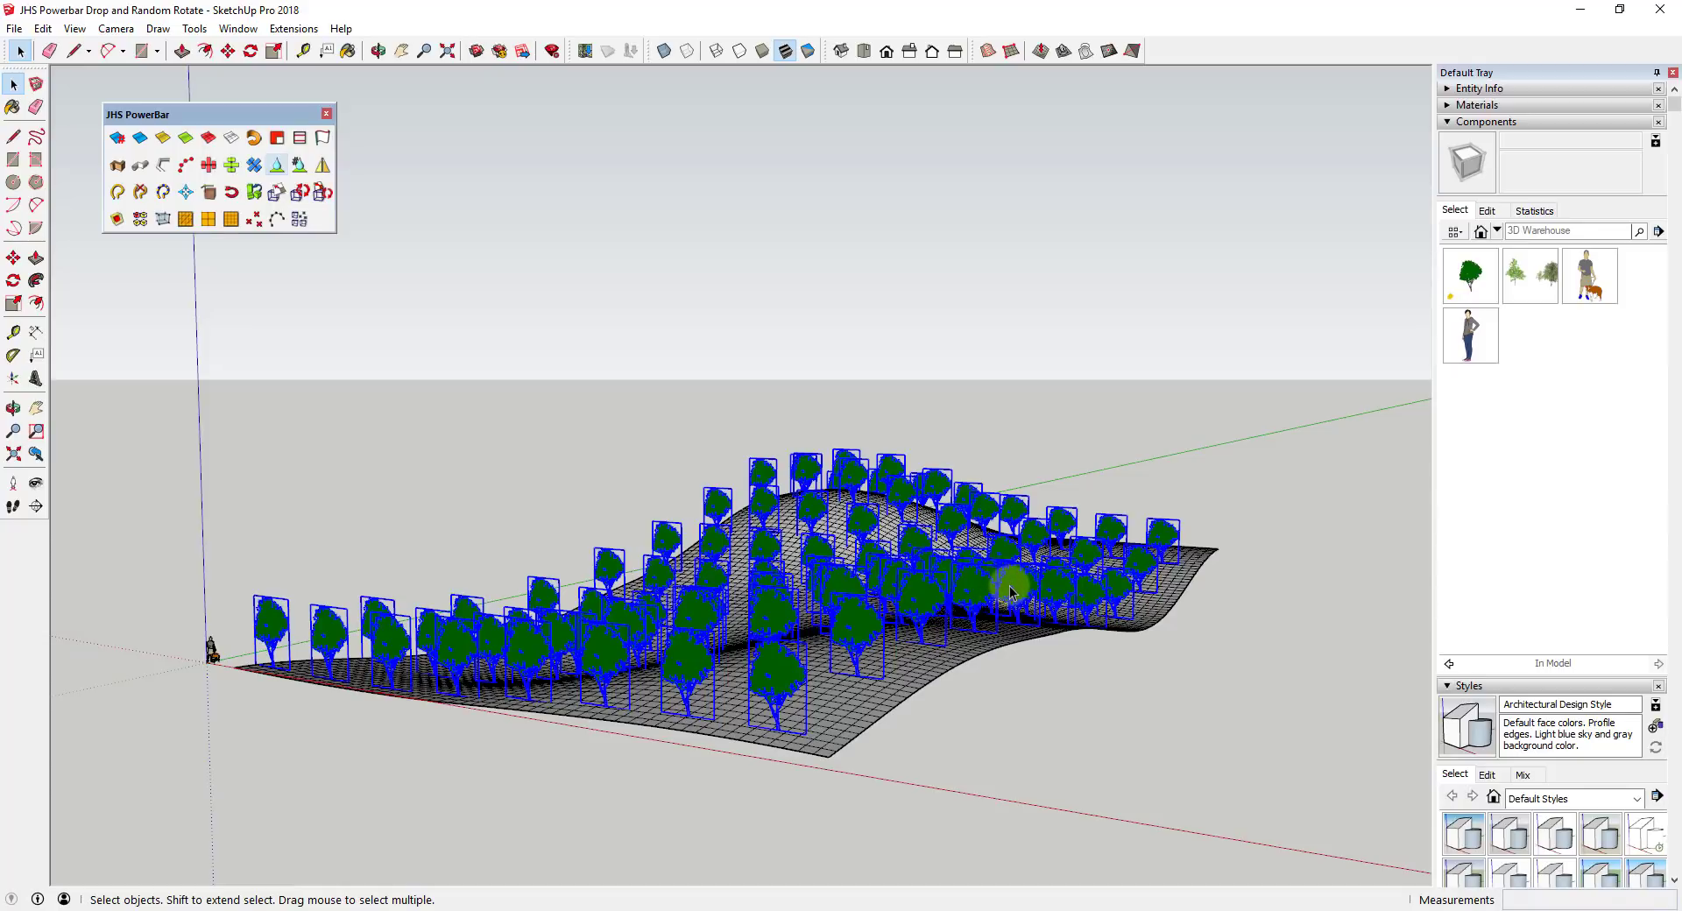
middle_click_drag(1011, 574, 896, 451)
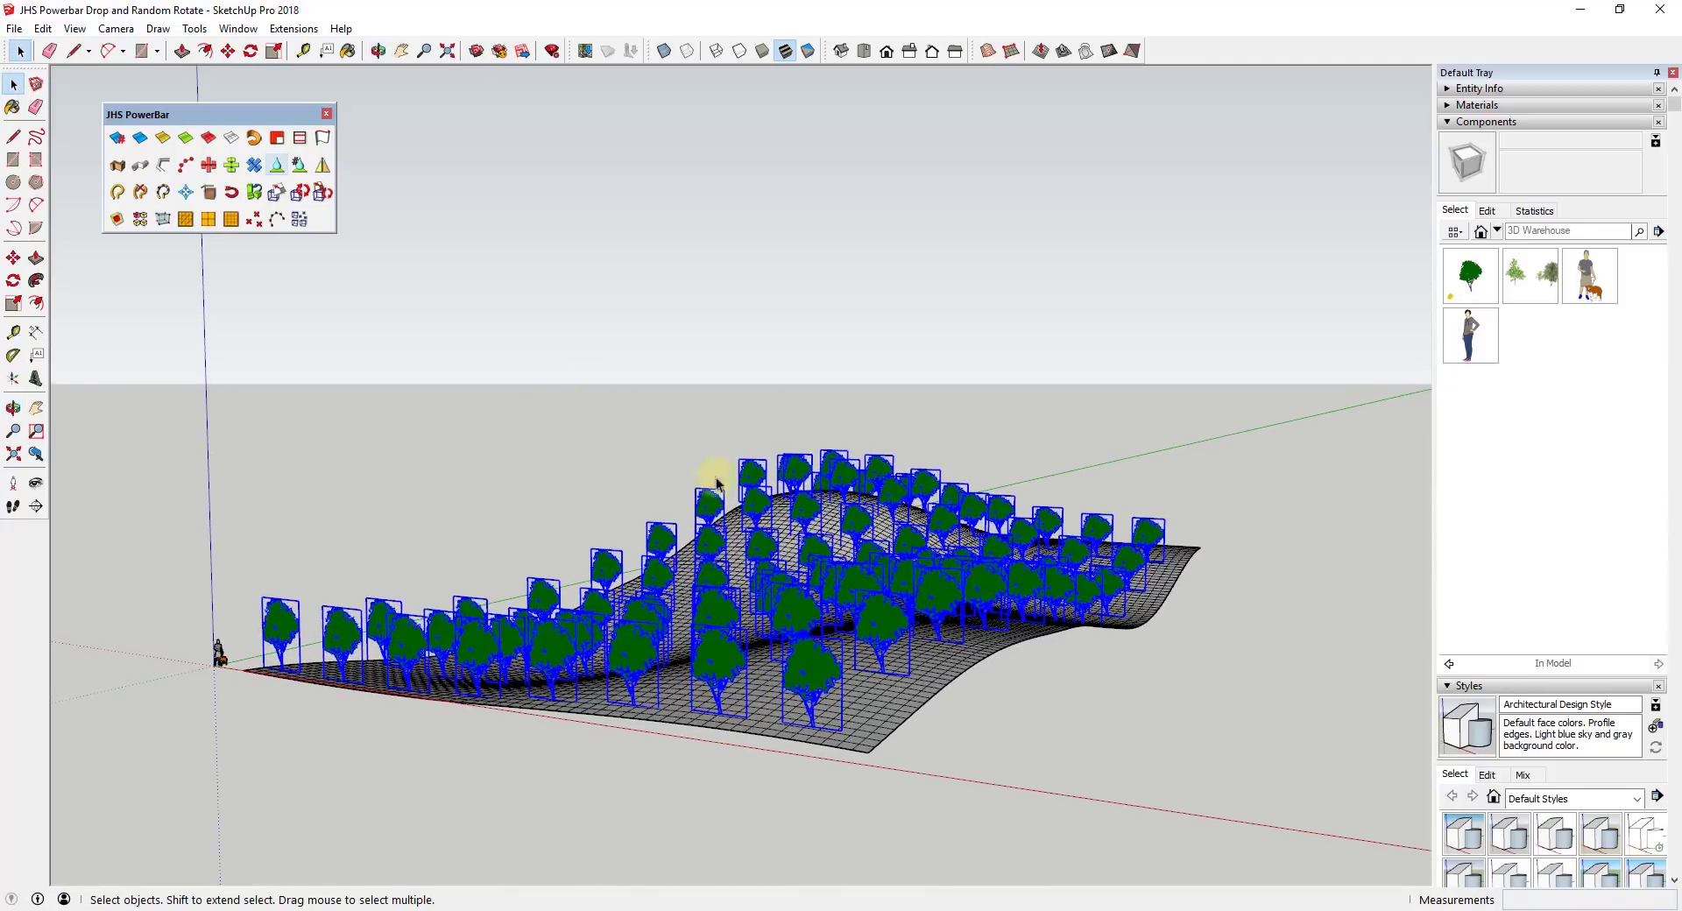
middle_click_drag(908, 565, 795, 609)
middle_click_drag(1056, 671, 1074, 642)
scroll(839, 613, "up", 6)
scroll(1029, 589, "down", 3)
middle_click_drag(1029, 589, 1051, 649)
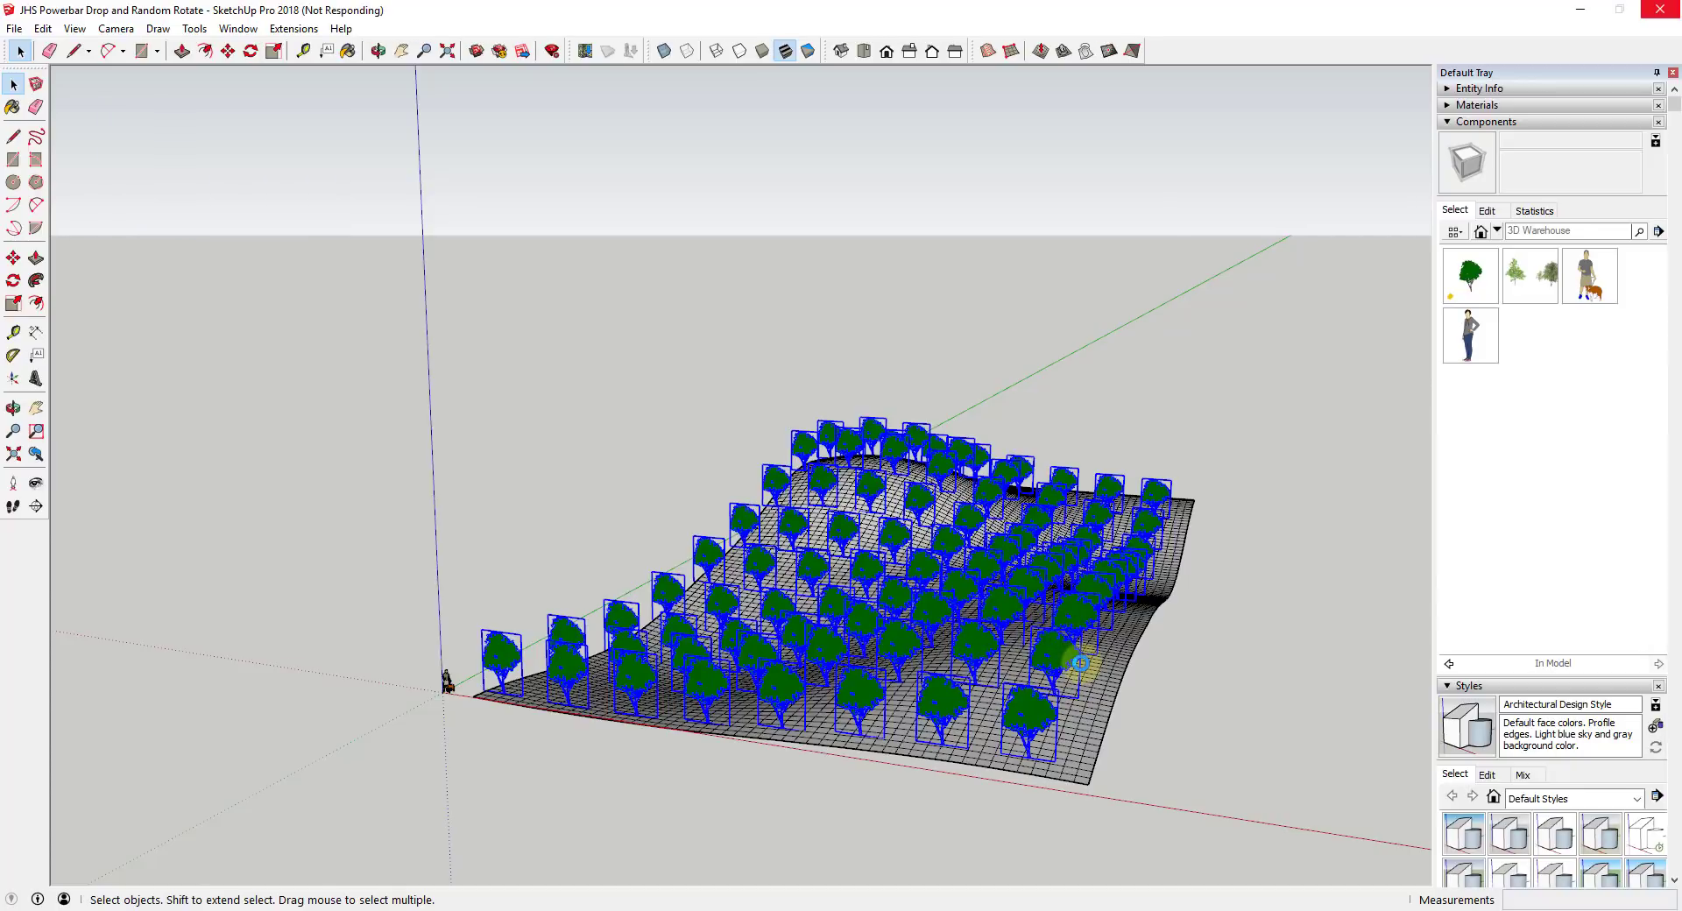
Randomly scale and rotate all the selected trees on the terrain with Random Scale _Rotate.
middle_click_drag(1060, 666, 1074, 554)
scroll(975, 605, "up", 4)
middle_click_drag(903, 587, 970, 575)
scroll(912, 627, "down", 5)
scroll(1034, 598, "up", 4)
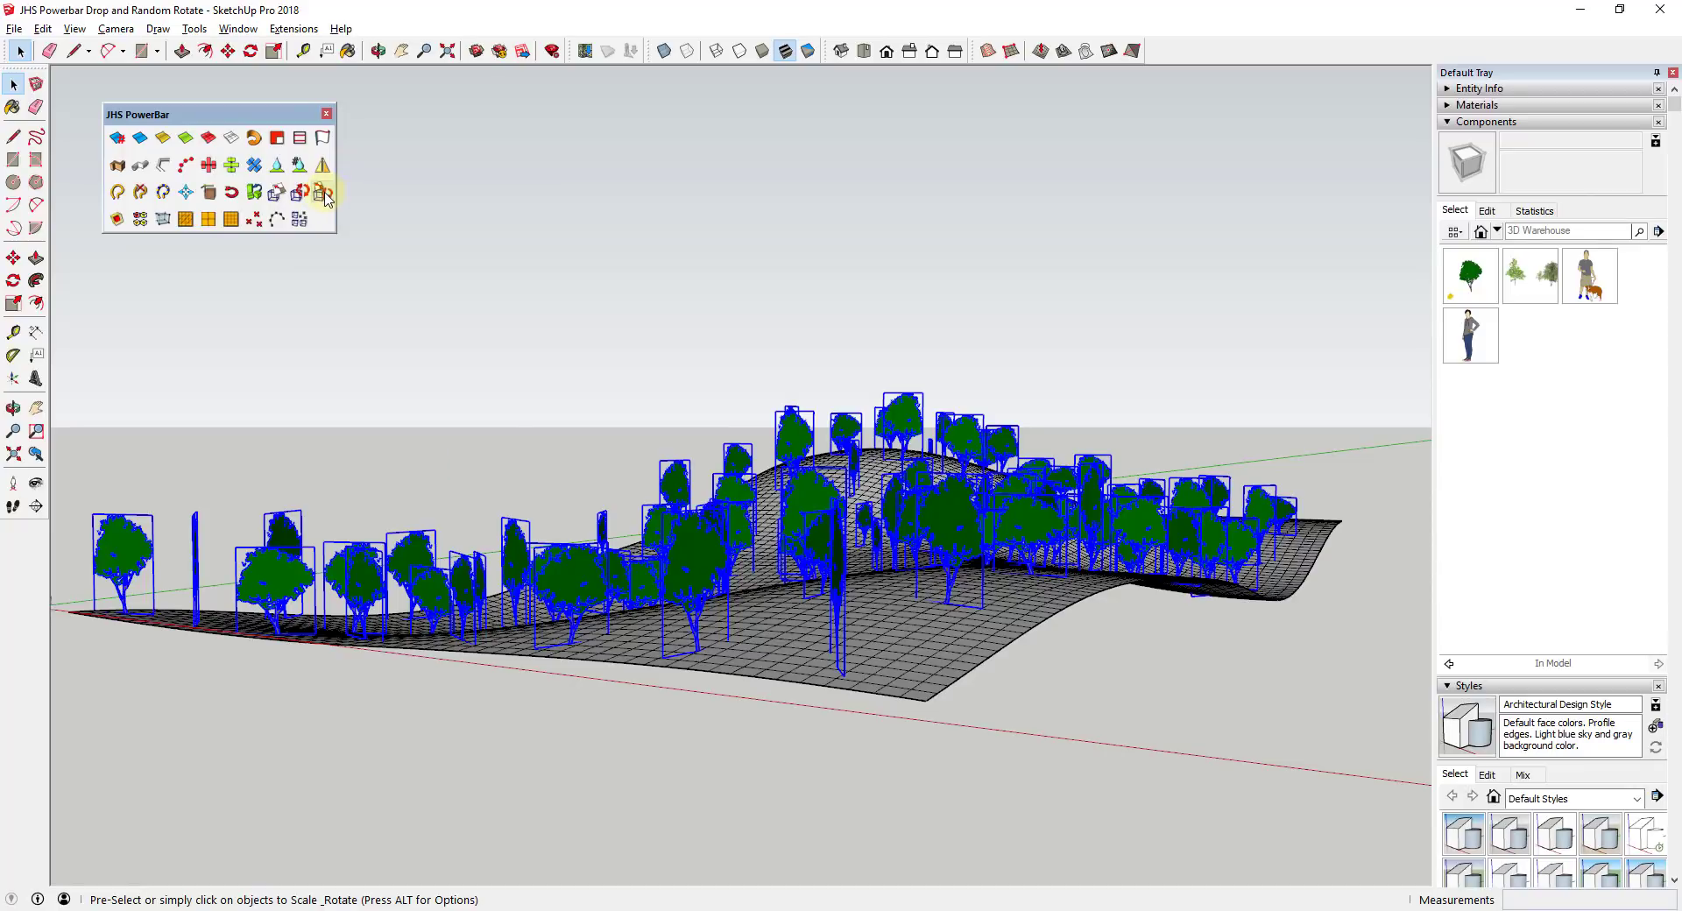
key("alt")
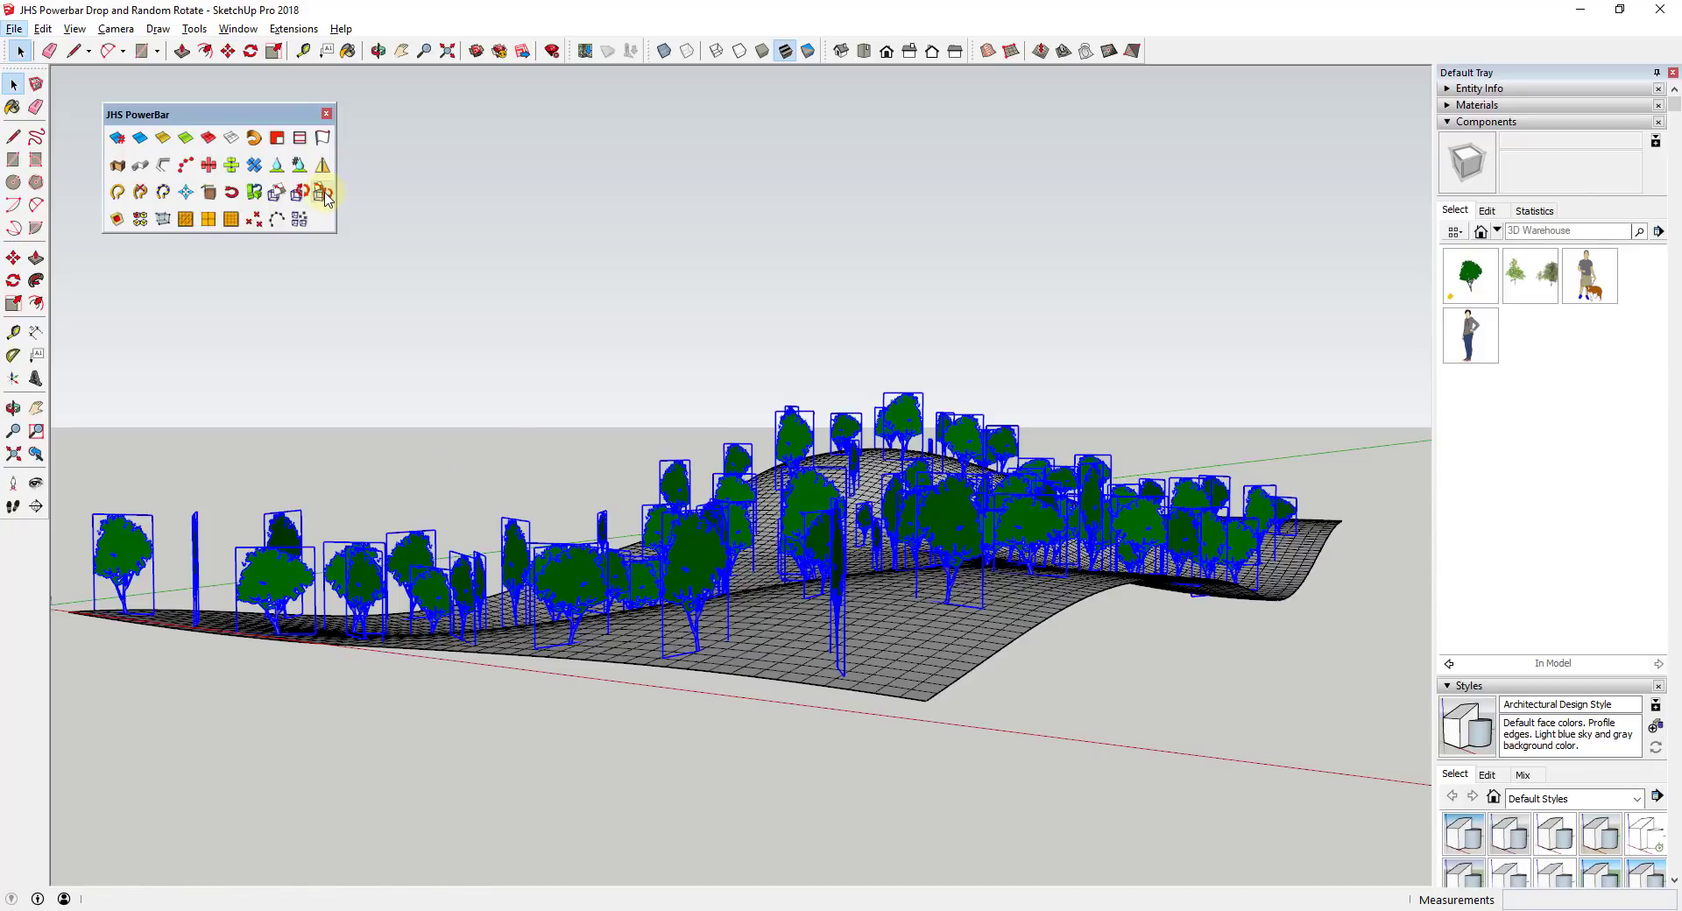
left_click(325, 199)
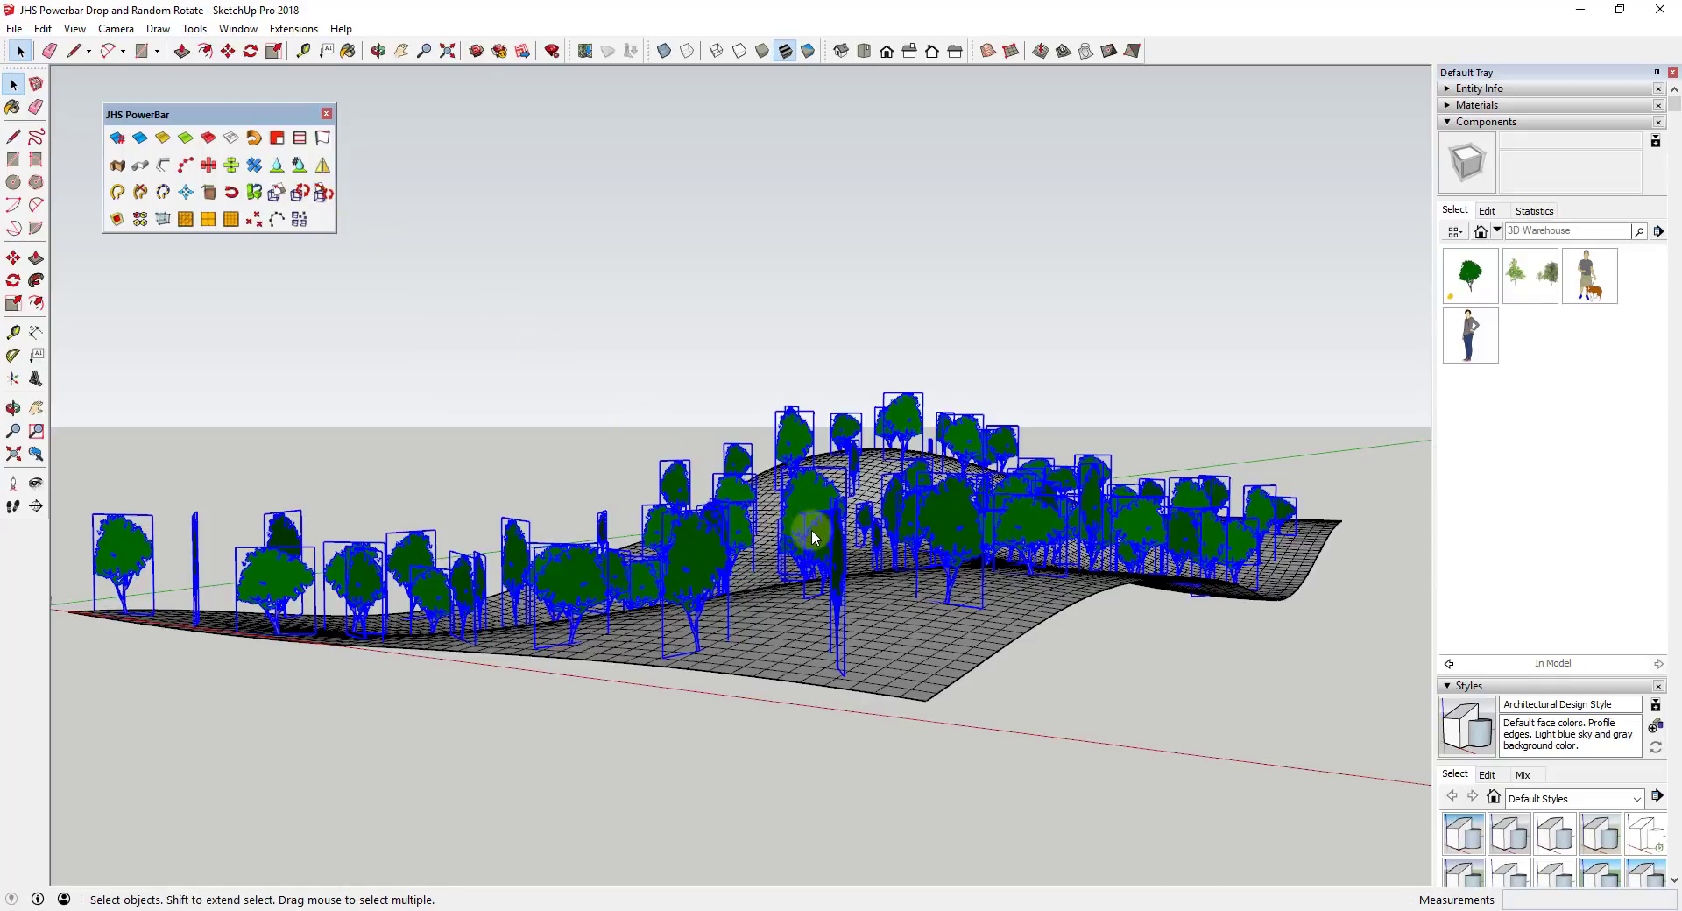
middle_click_drag(831, 542, 740, 533)
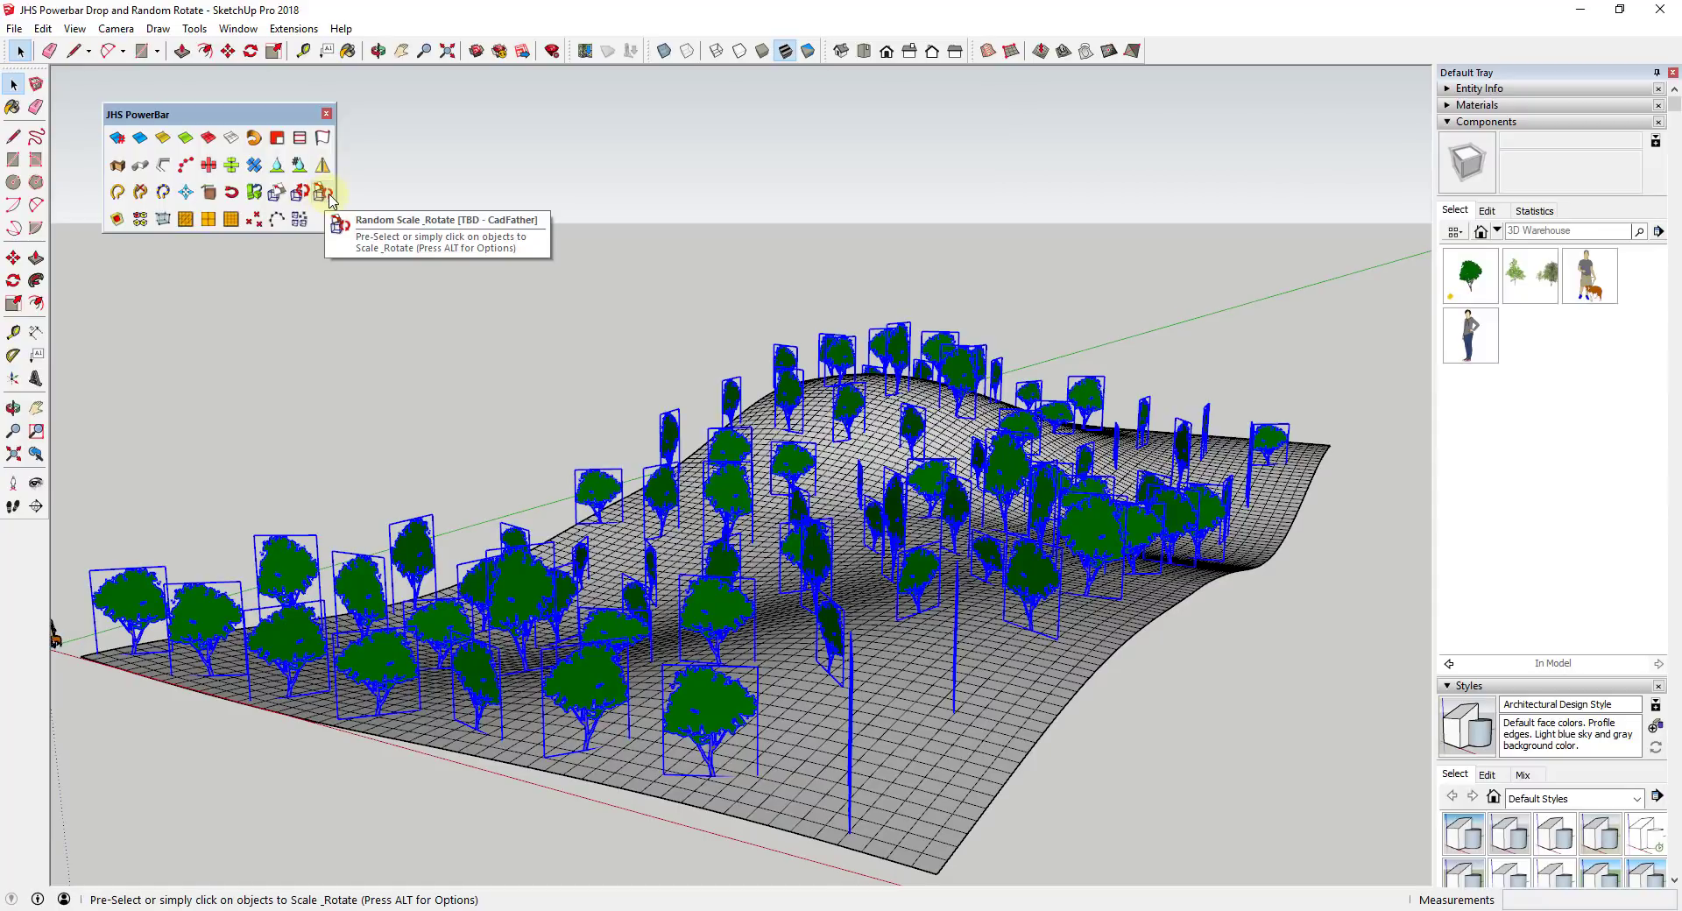
middle_click_drag(653, 430, 1188, 417)
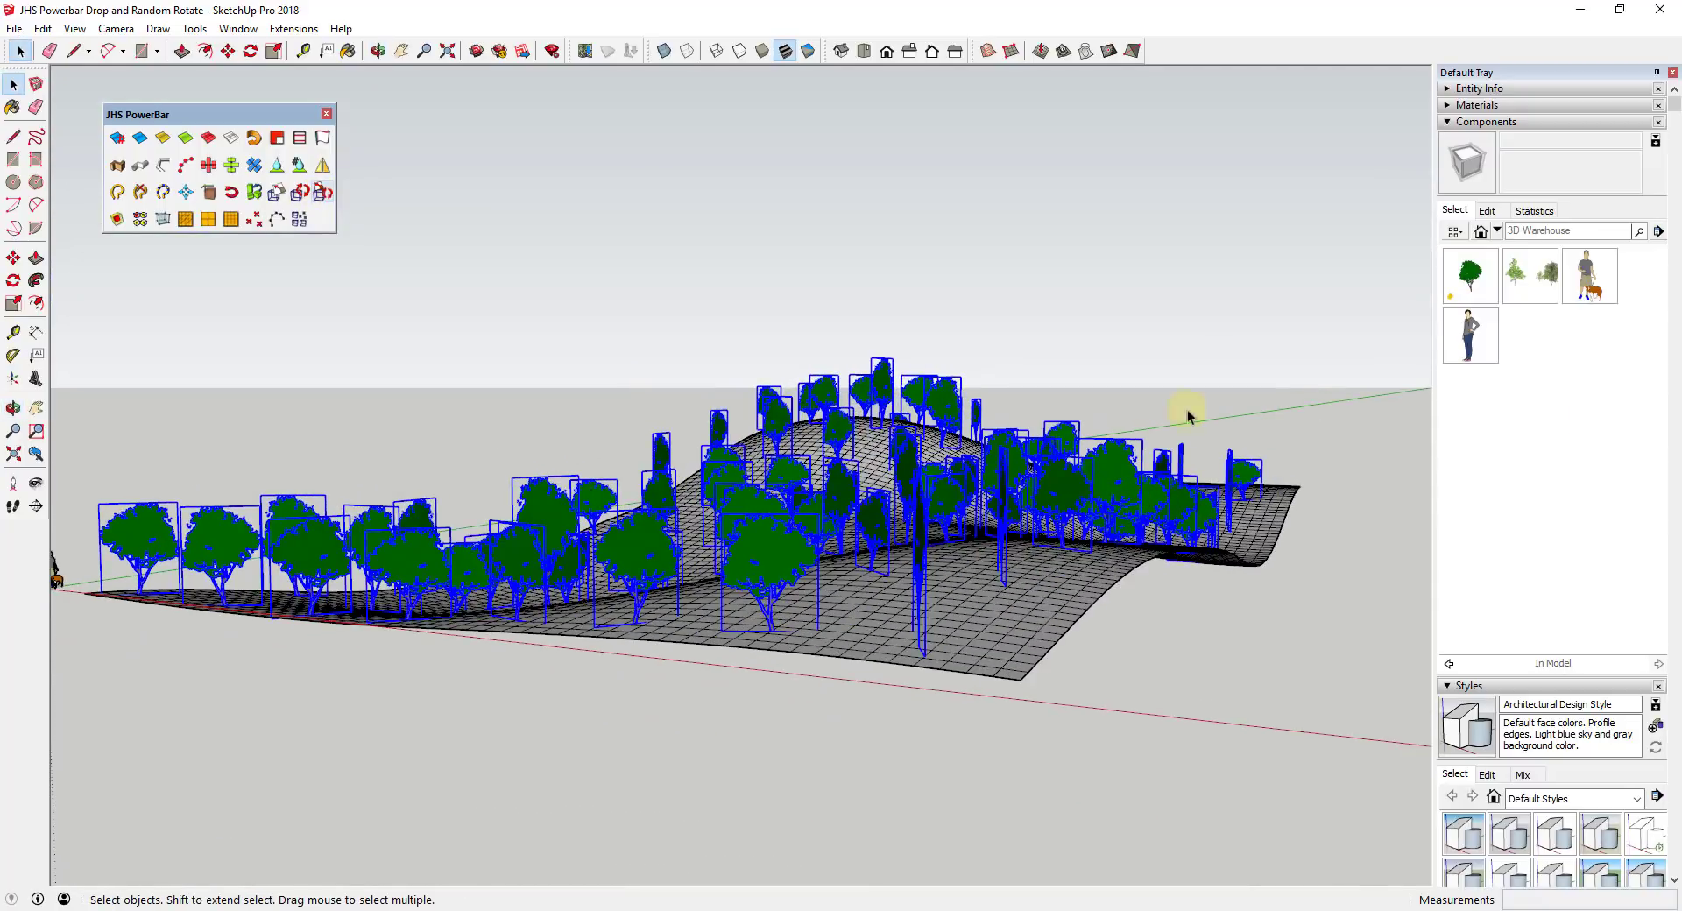
Deselect the trees and examine how the randomized flat 2D trees look from different angles, including the front one edge-on.
left_click(1078, 371)
middle_click_drag(1078, 371, 1145, 394)
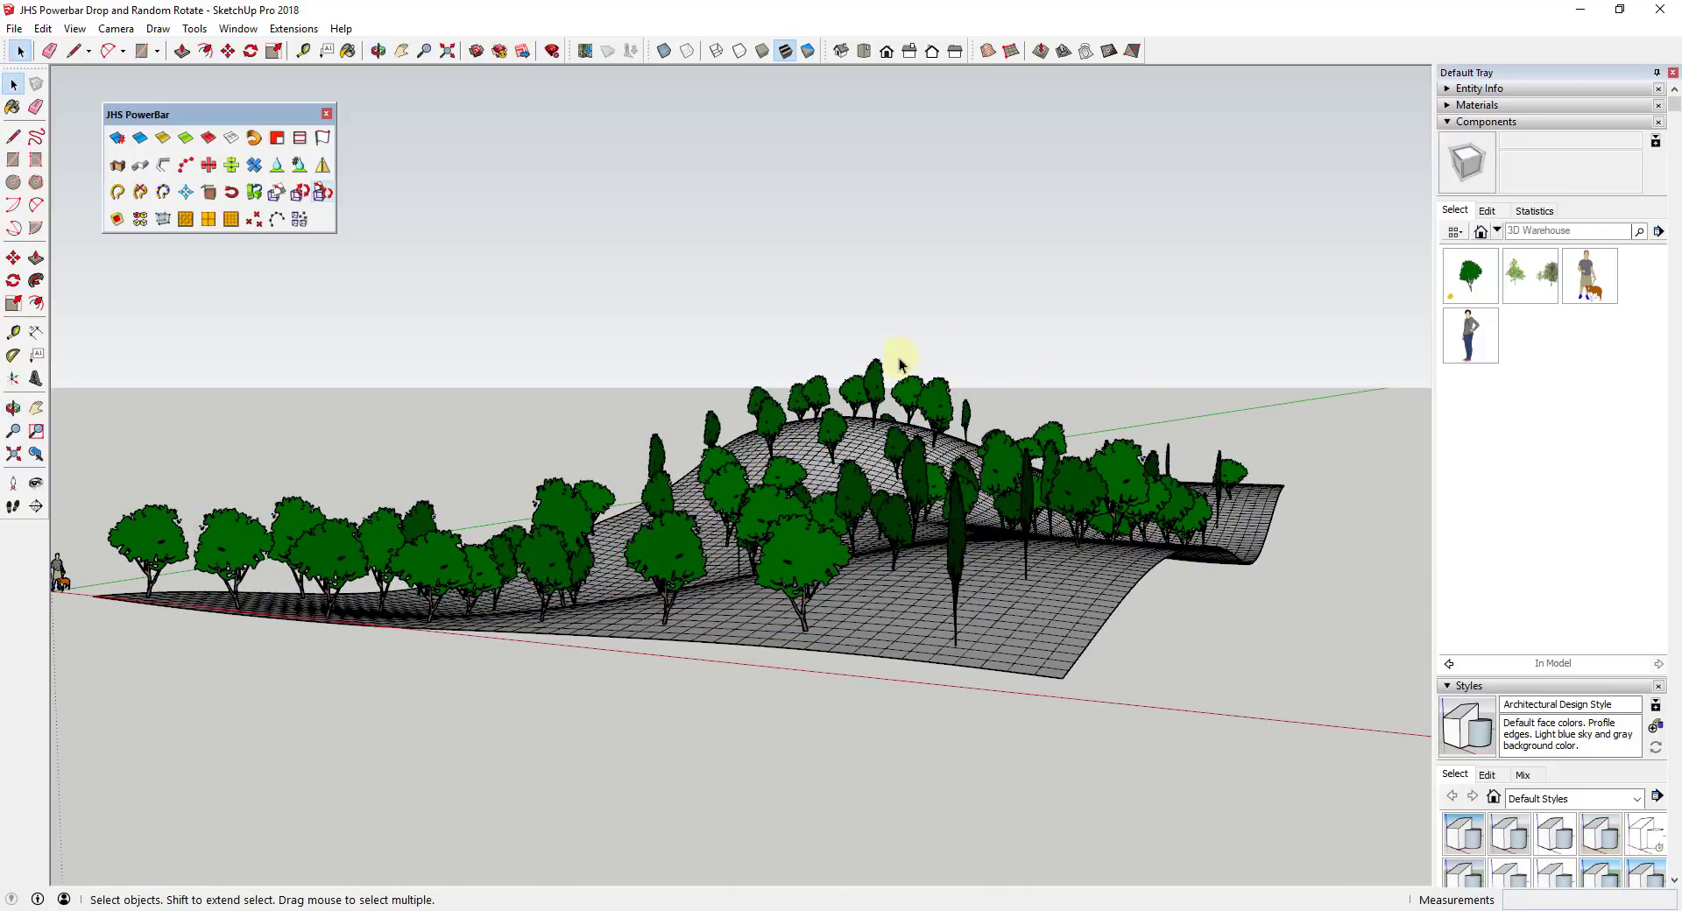
mouse_move(1146, 506)
middle_mouse_down()
mouse_move(1076, 482)
mouse_move(969, 489)
mouse_move(875, 545)
mouse_move(1143, 552)
mouse_move(1239, 530)
mouse_move(1160, 570)
mouse_move(1146, 522)
mouse_move(1135, 536)
middle_mouse_up()
middle_click_drag(891, 531, 920, 498)
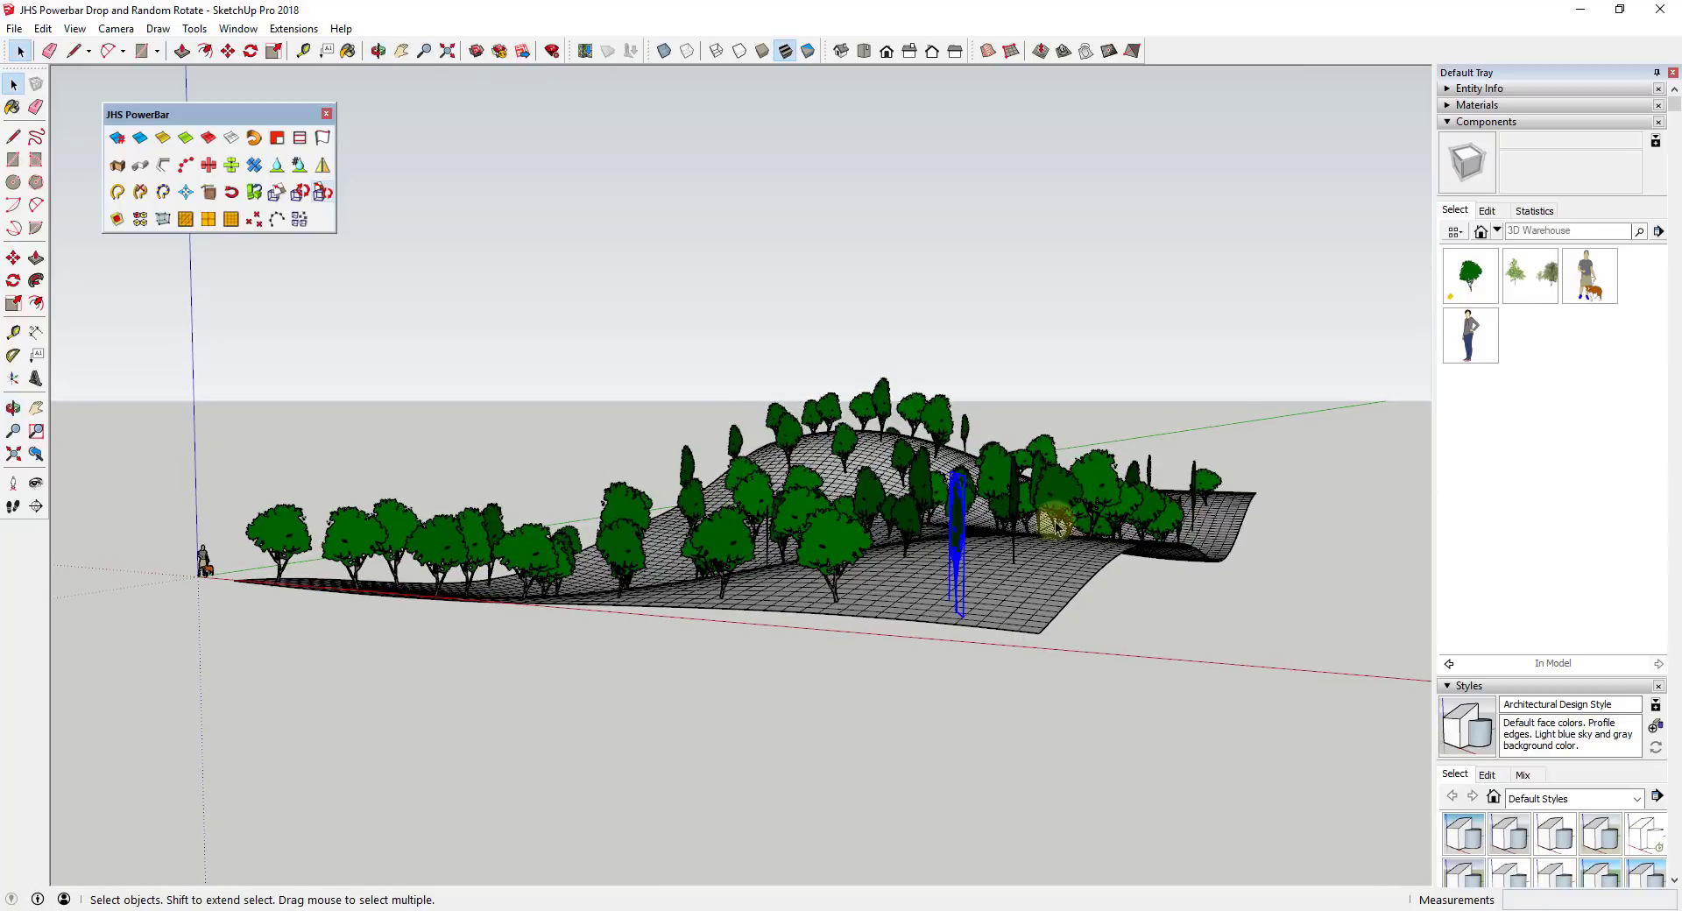
middle_click_drag(1027, 517, 1061, 523)
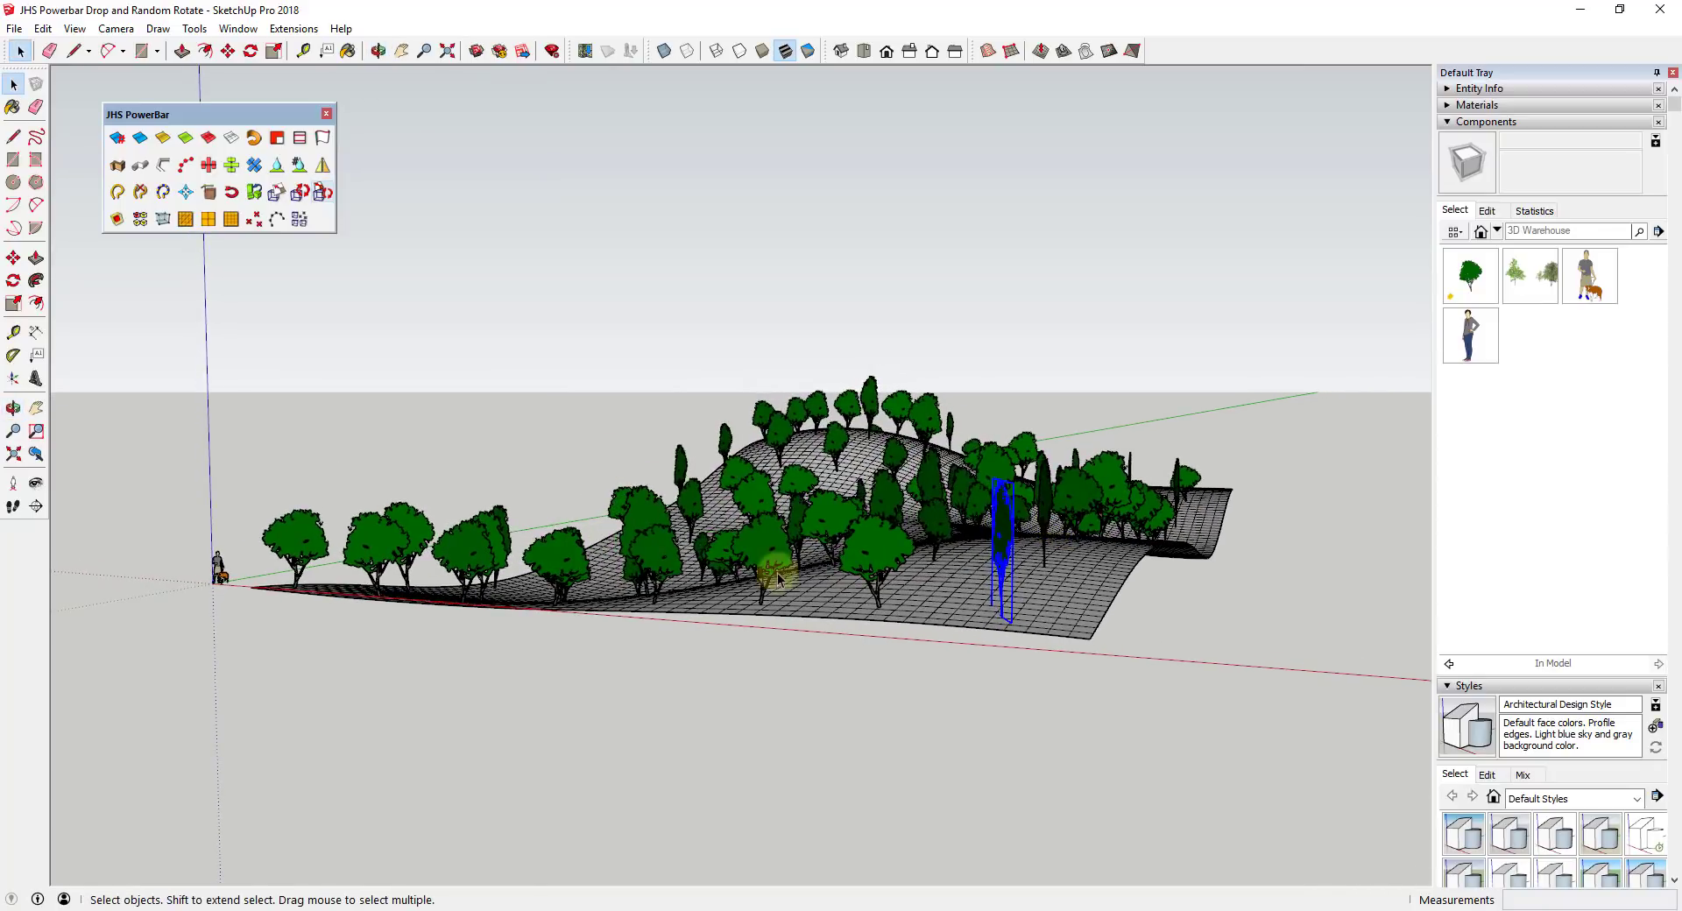
middle_click_drag(841, 482, 701, 421)
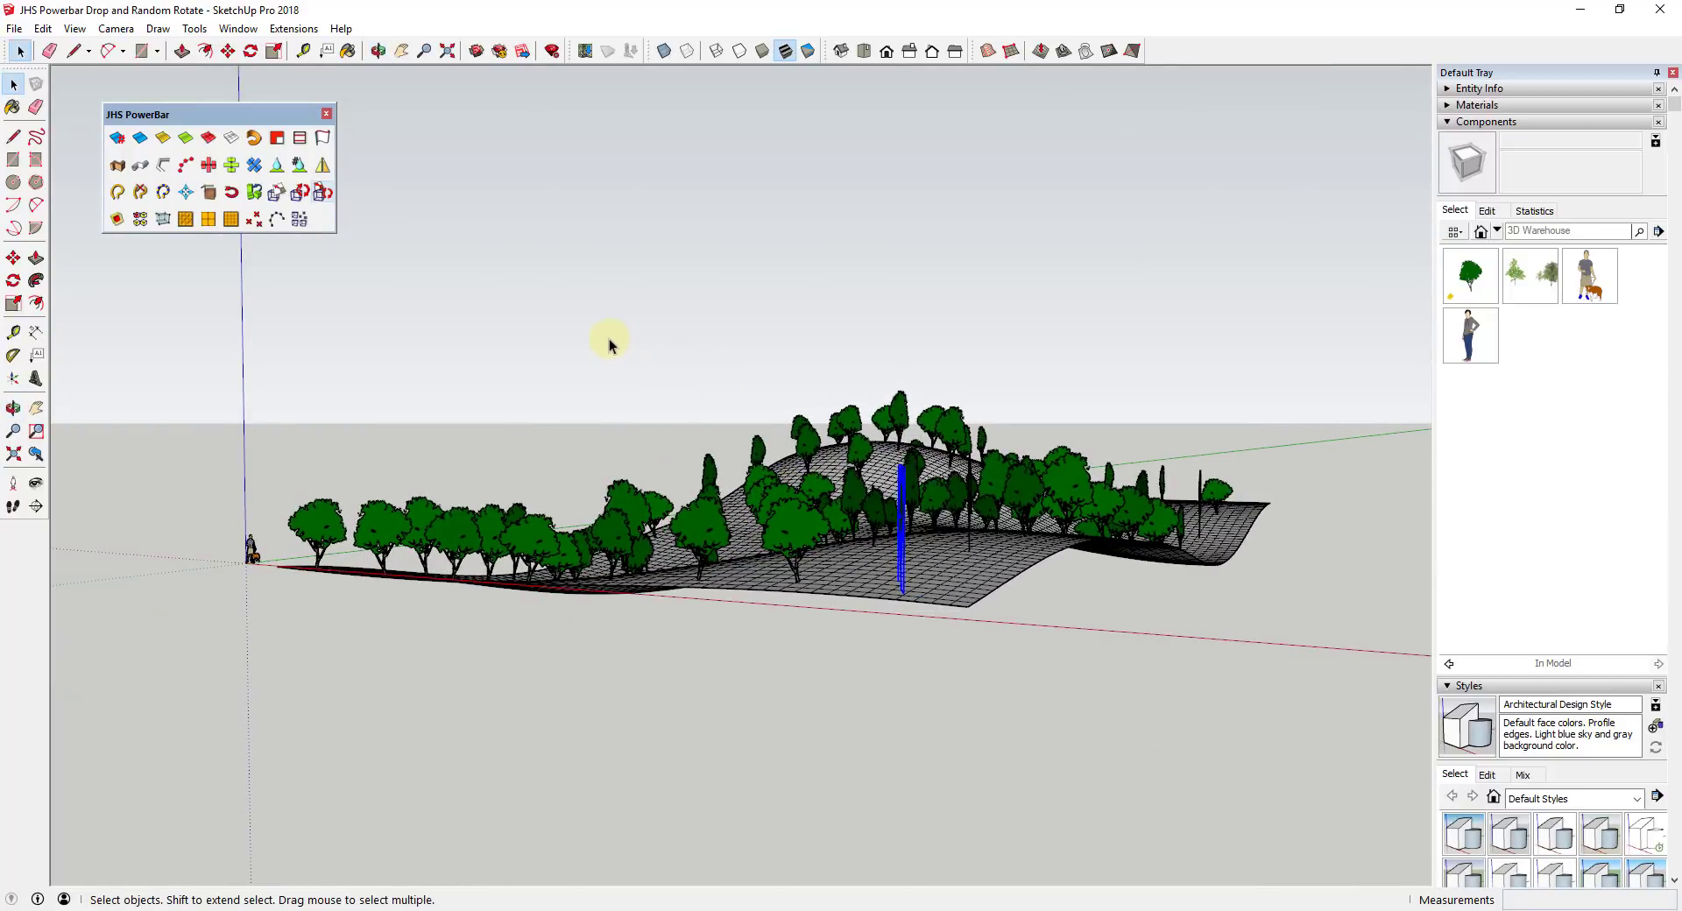
middle_click_drag(850, 431, 892, 476)
middle_click_drag(900, 559, 581, 430)
left_click_drag(754, 529, 1072, 530)
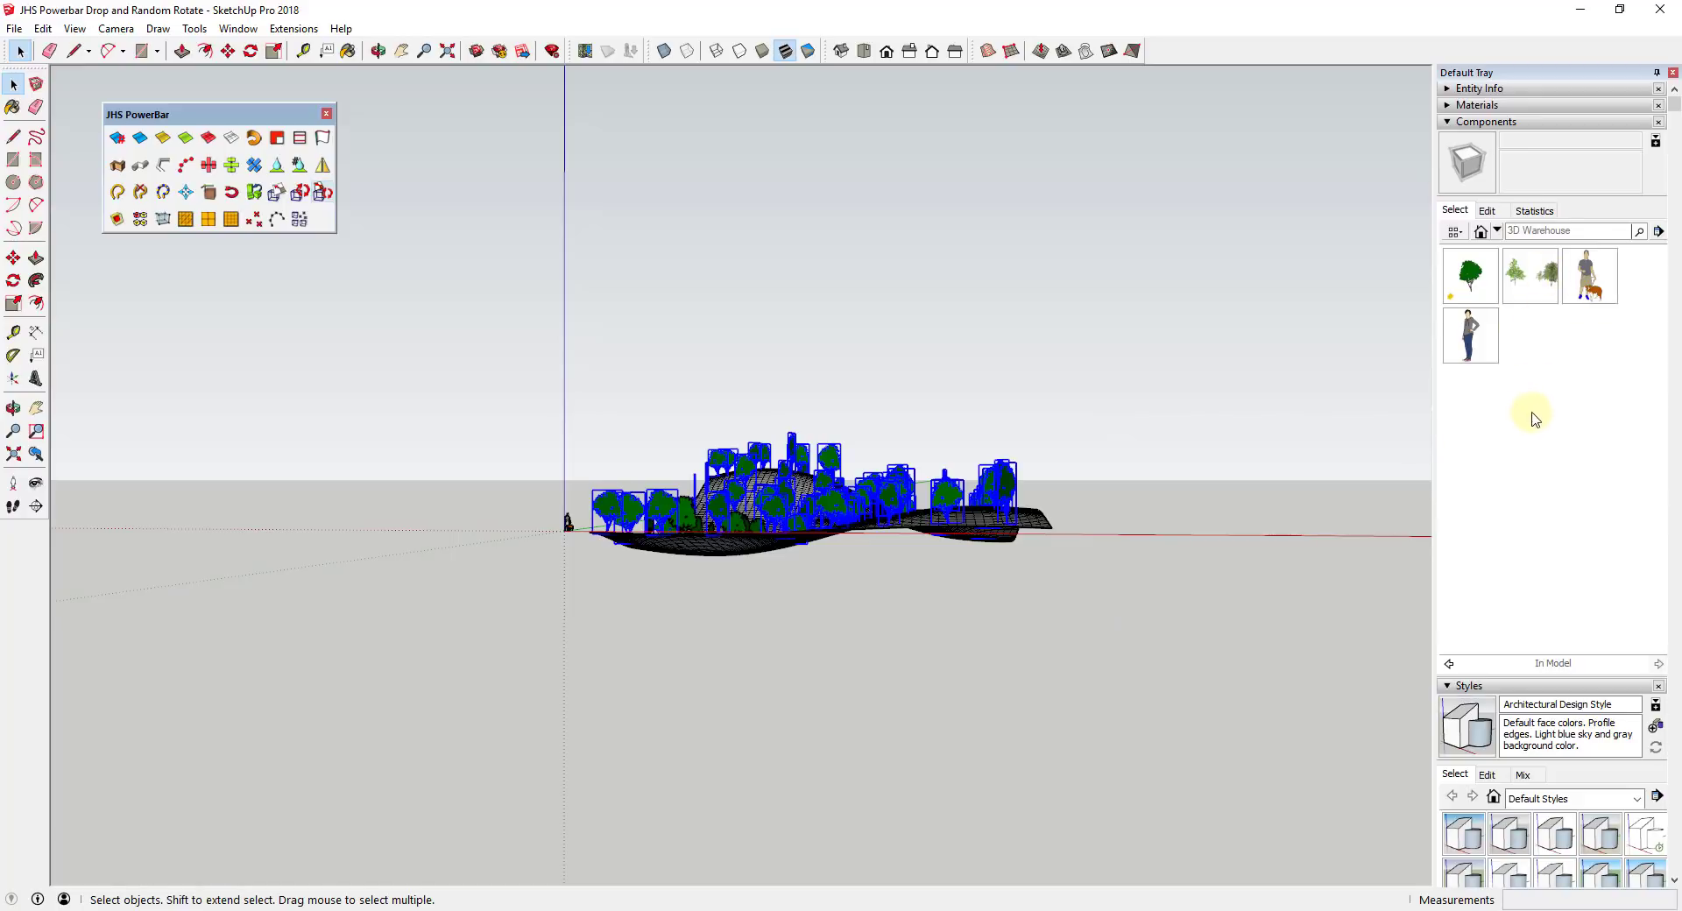
middle_click_drag(1237, 405, 856, 574)
scroll(850, 571, "up", 4)
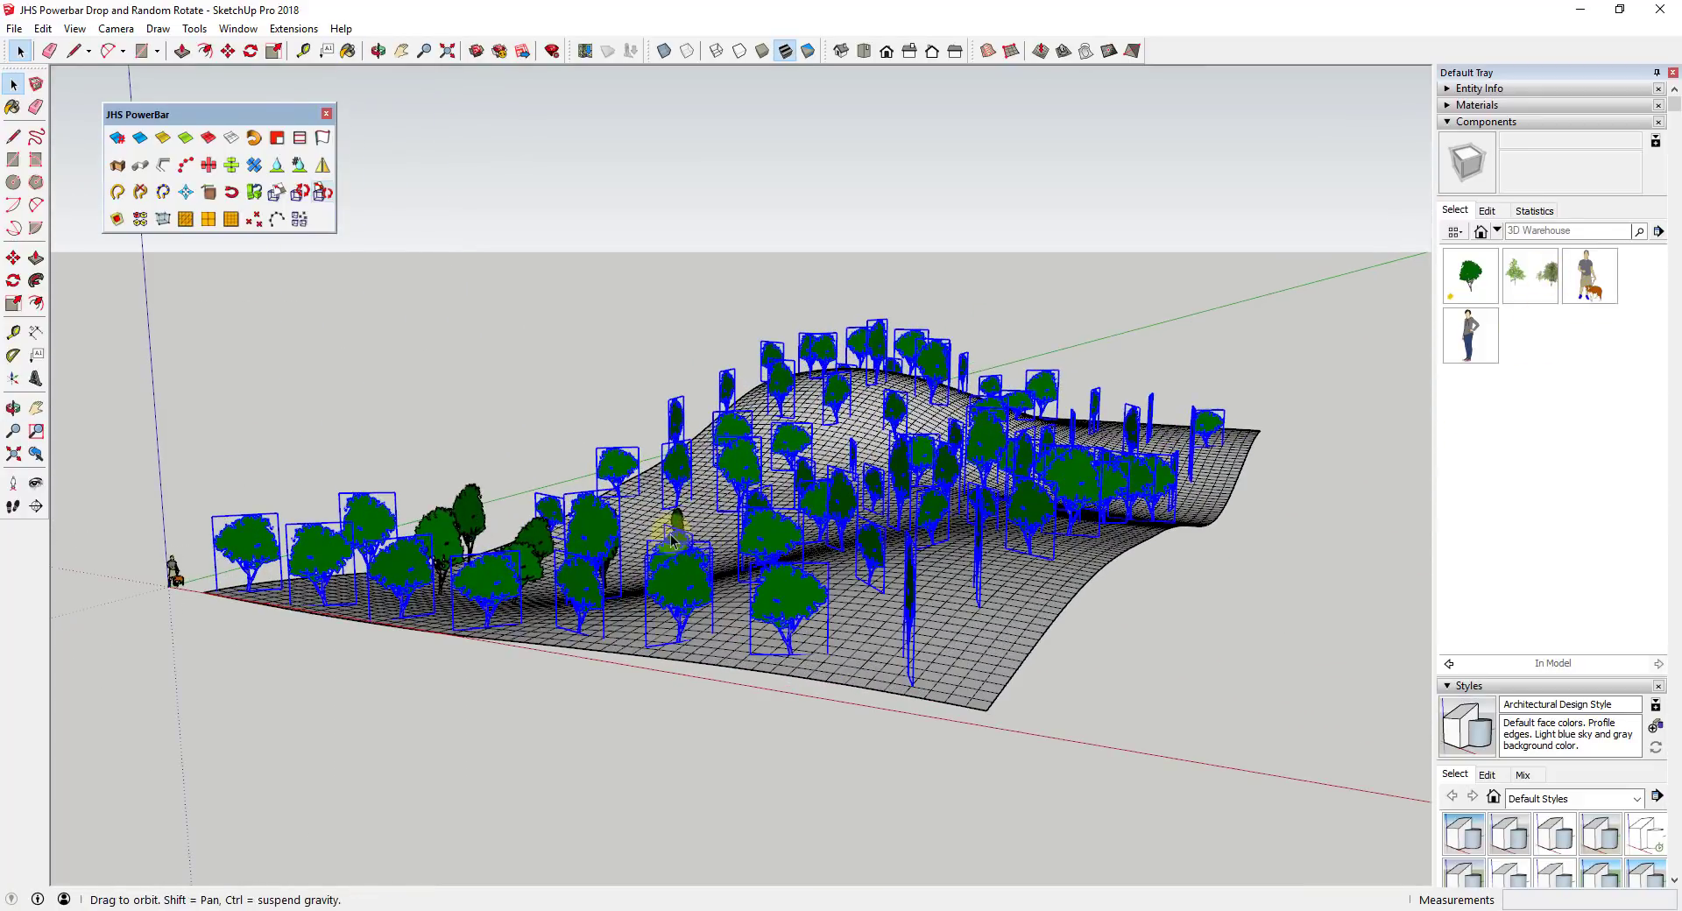
middle_click_drag(670, 533, 712, 561)
left_click(13, 31)
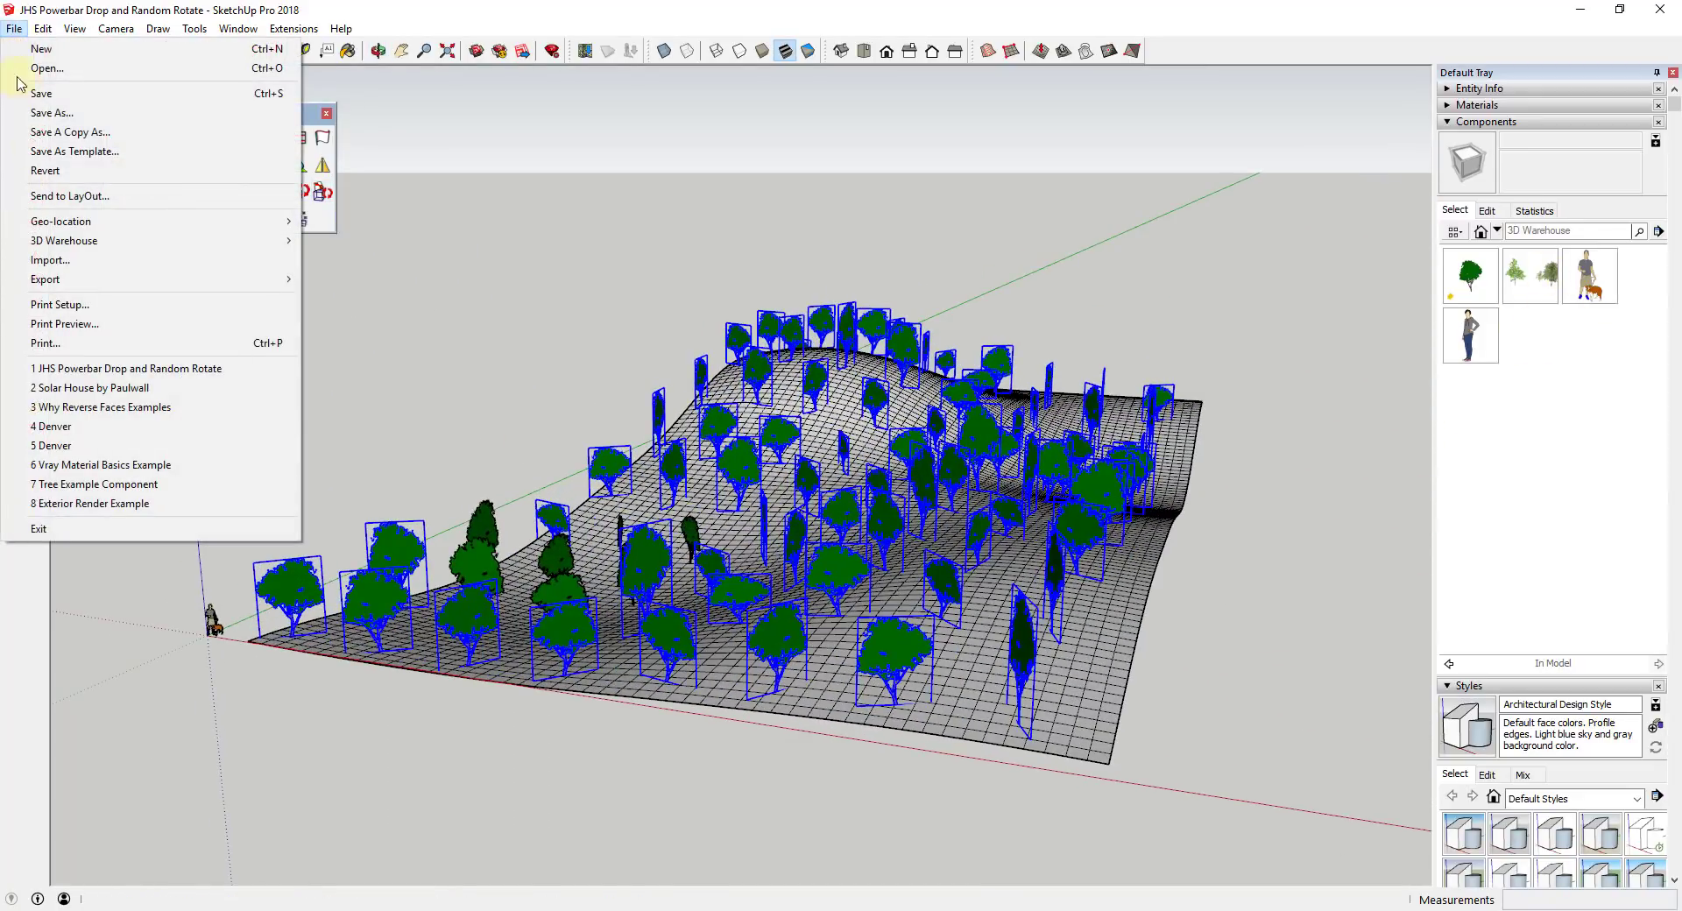
left_click(1242, 606)
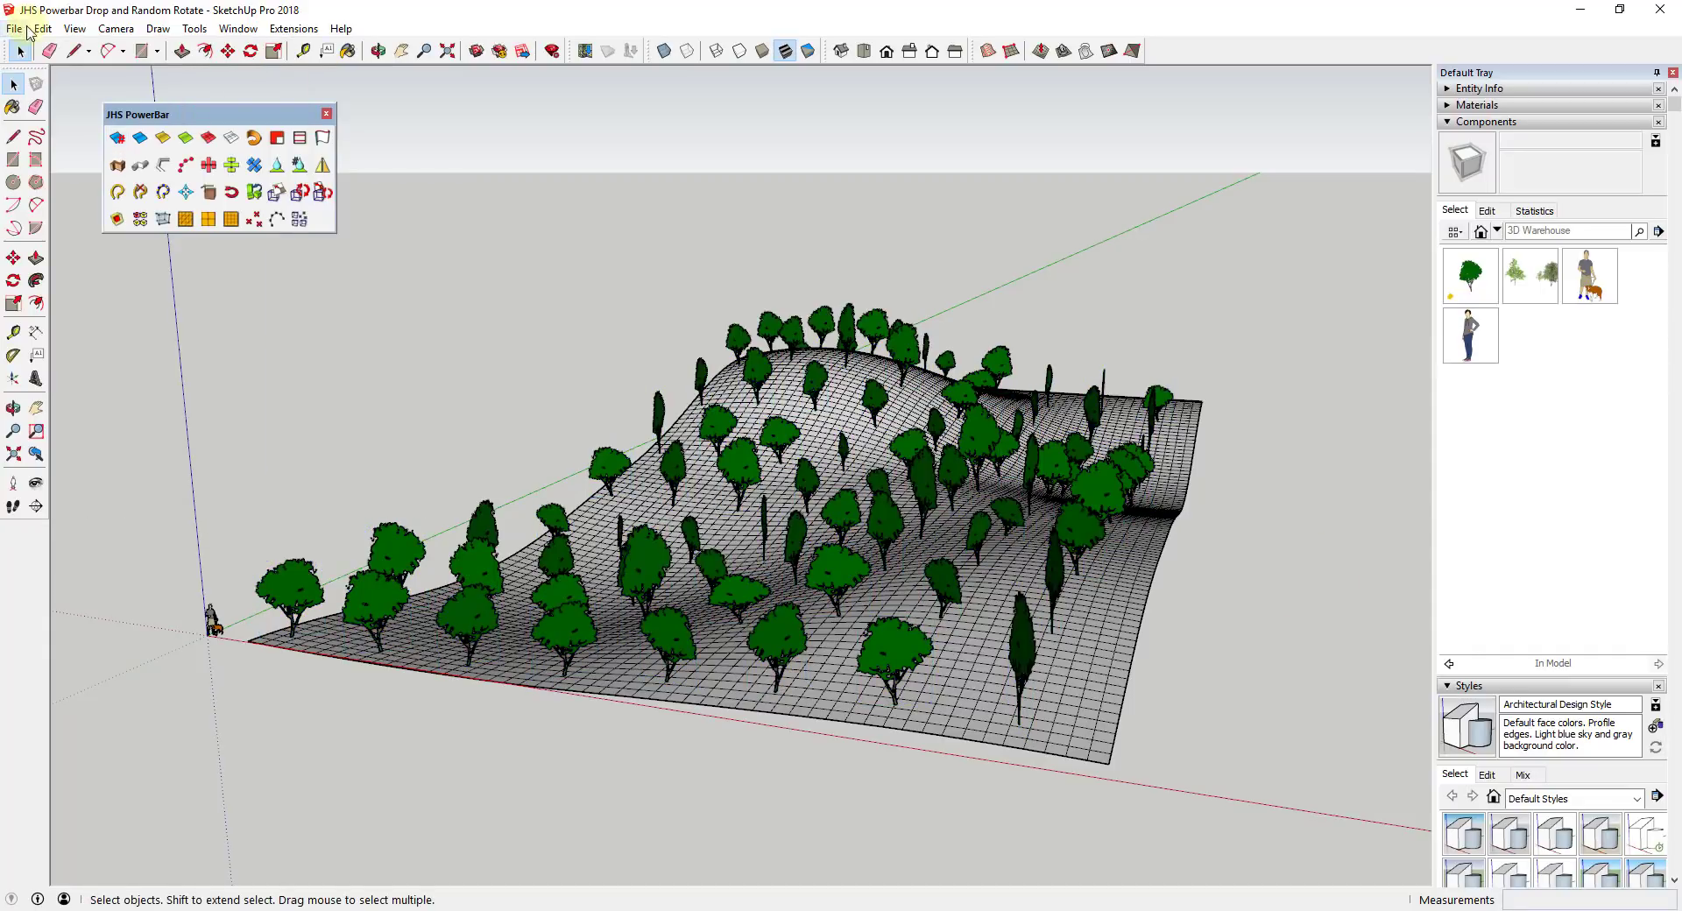
Open the 3D Warehouse and go to the account's My 3D Warehouse page.
left_click(18, 28)
mouse_move(98, 242)
left_click(392, 242)
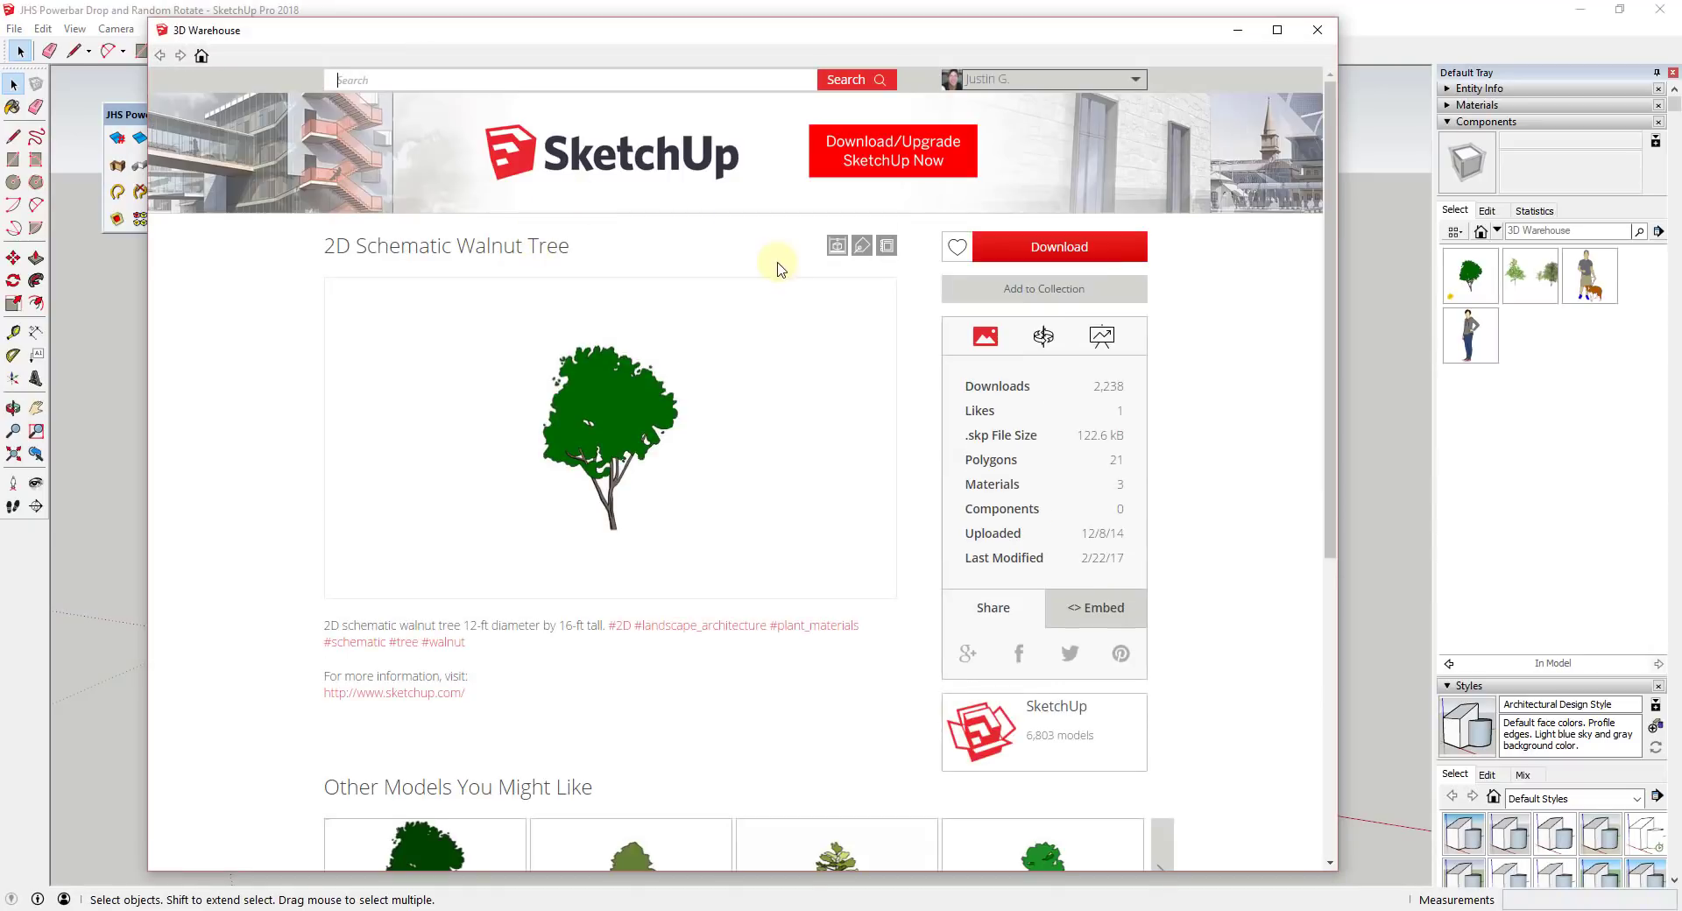
scroll(780, 272, "down", 4)
scroll(767, 344, "up", 4)
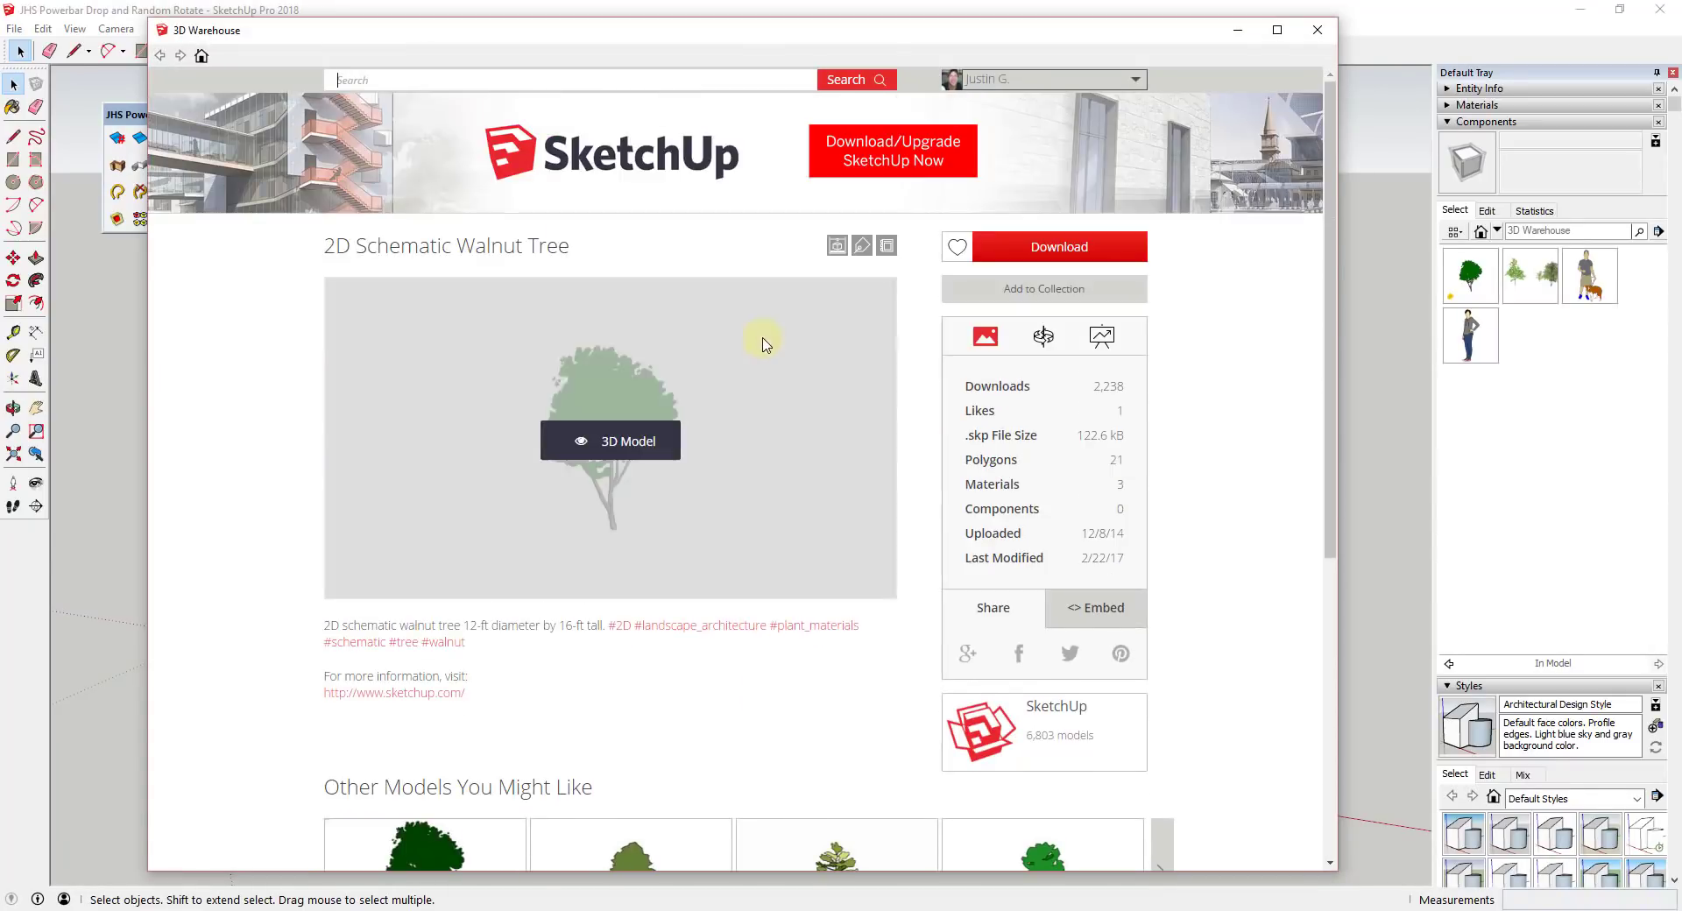
left_click(1034, 83)
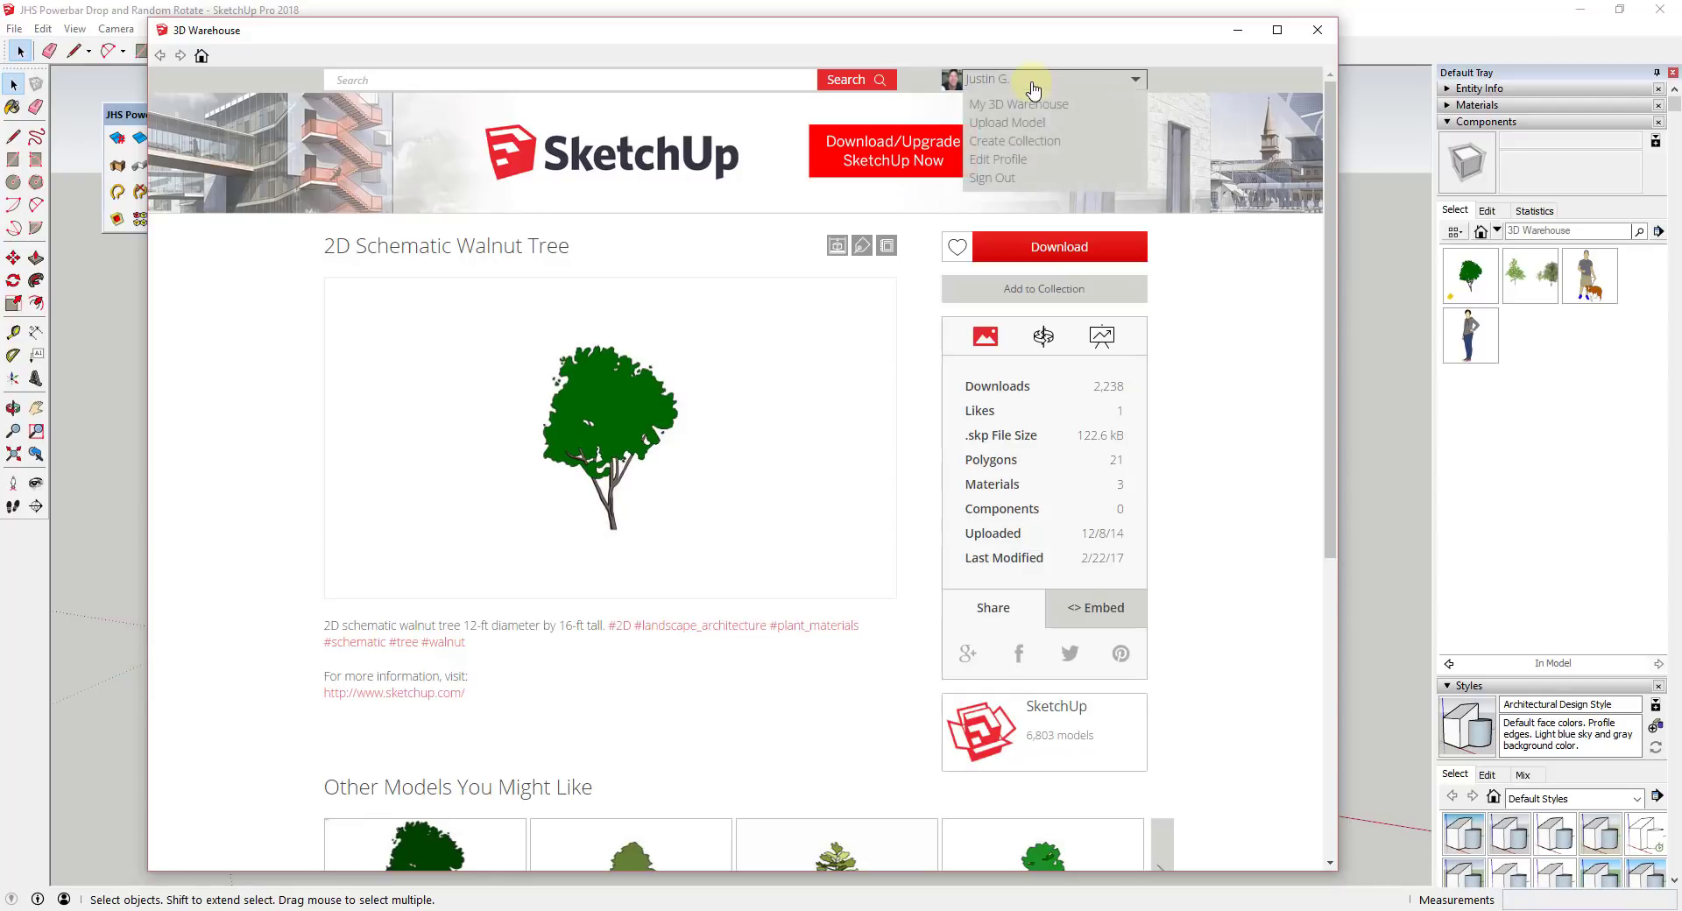
left_click(1018, 106)
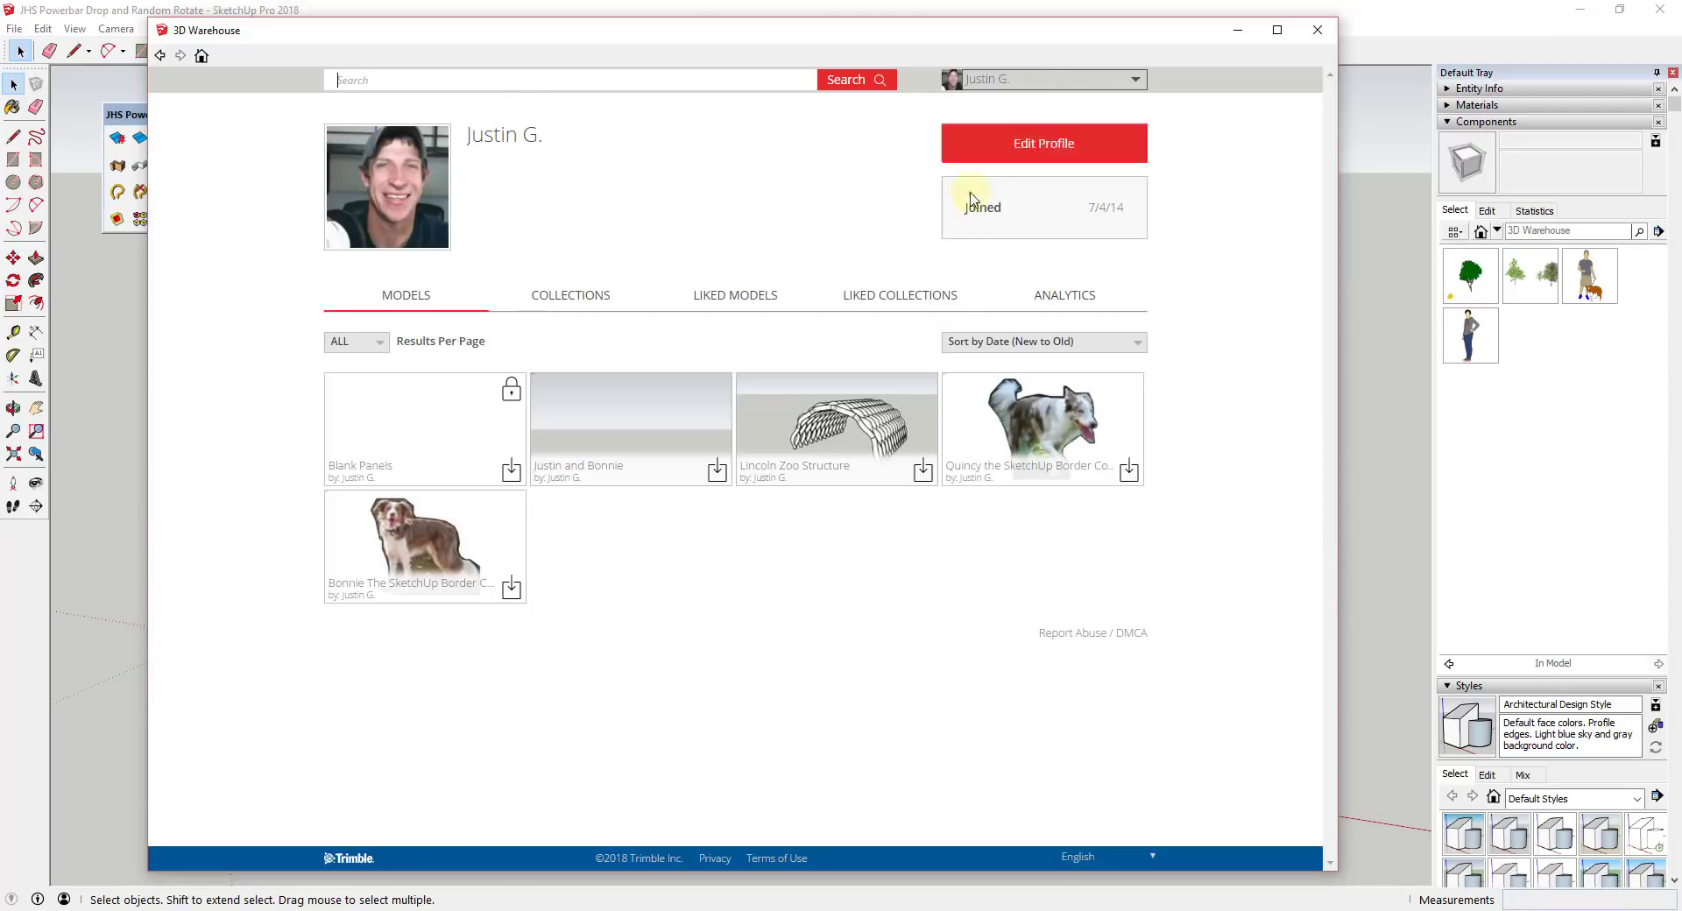
Show the account's own collections and open the Trees and Vegetation collection.
left_click(930, 296)
left_click(733, 299)
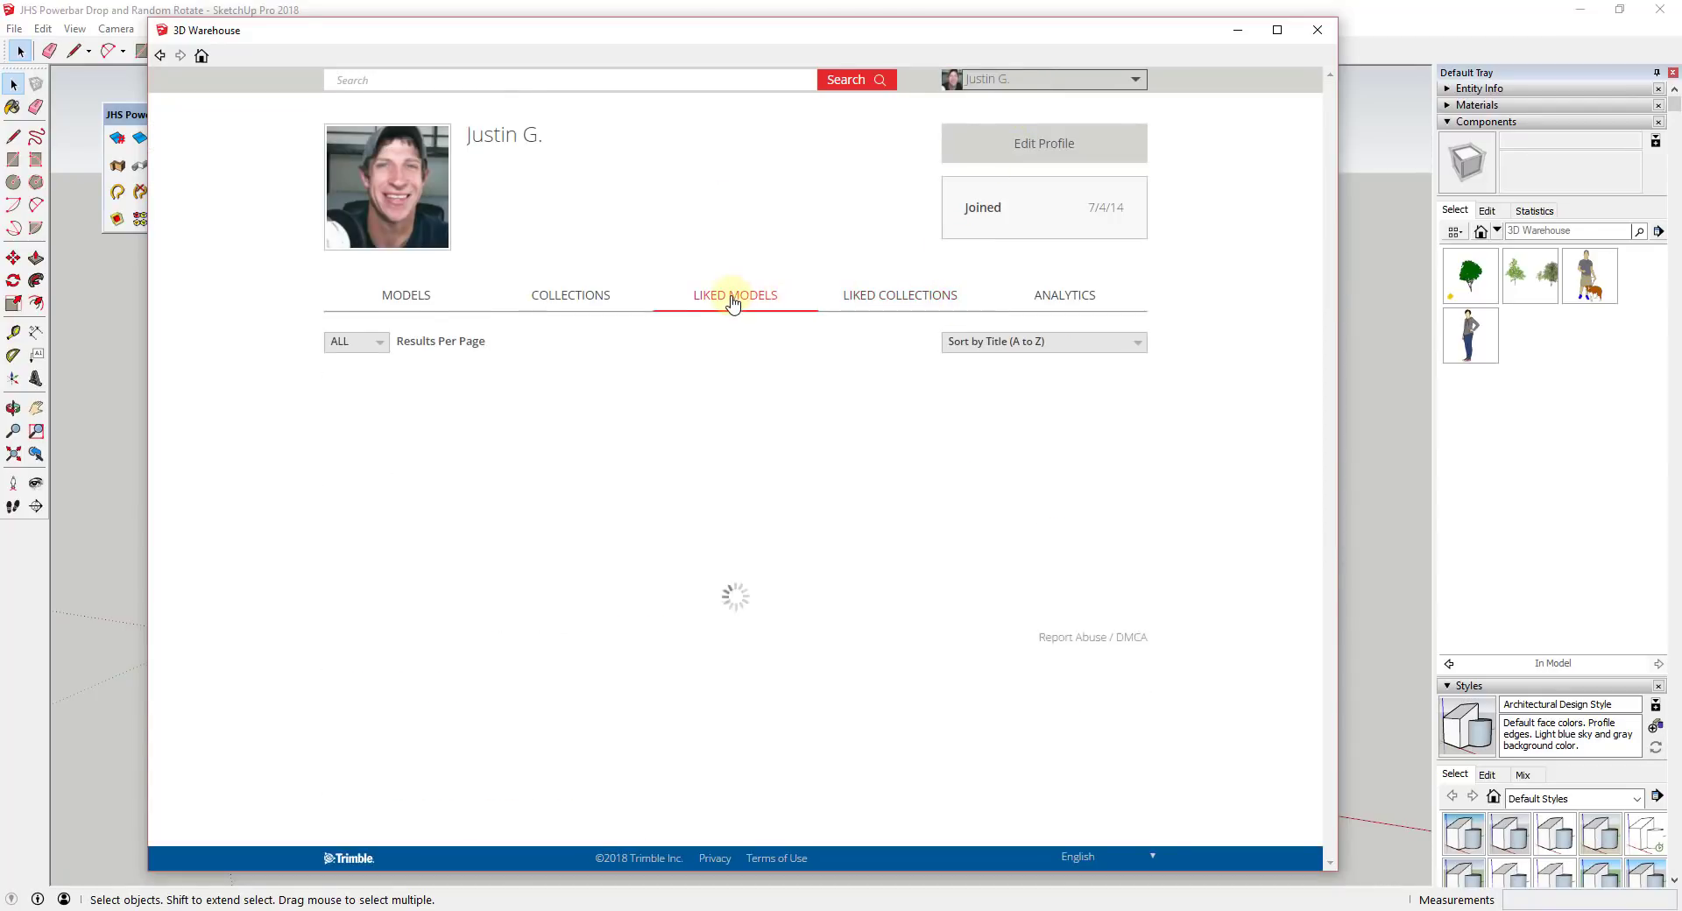
left_click(549, 301)
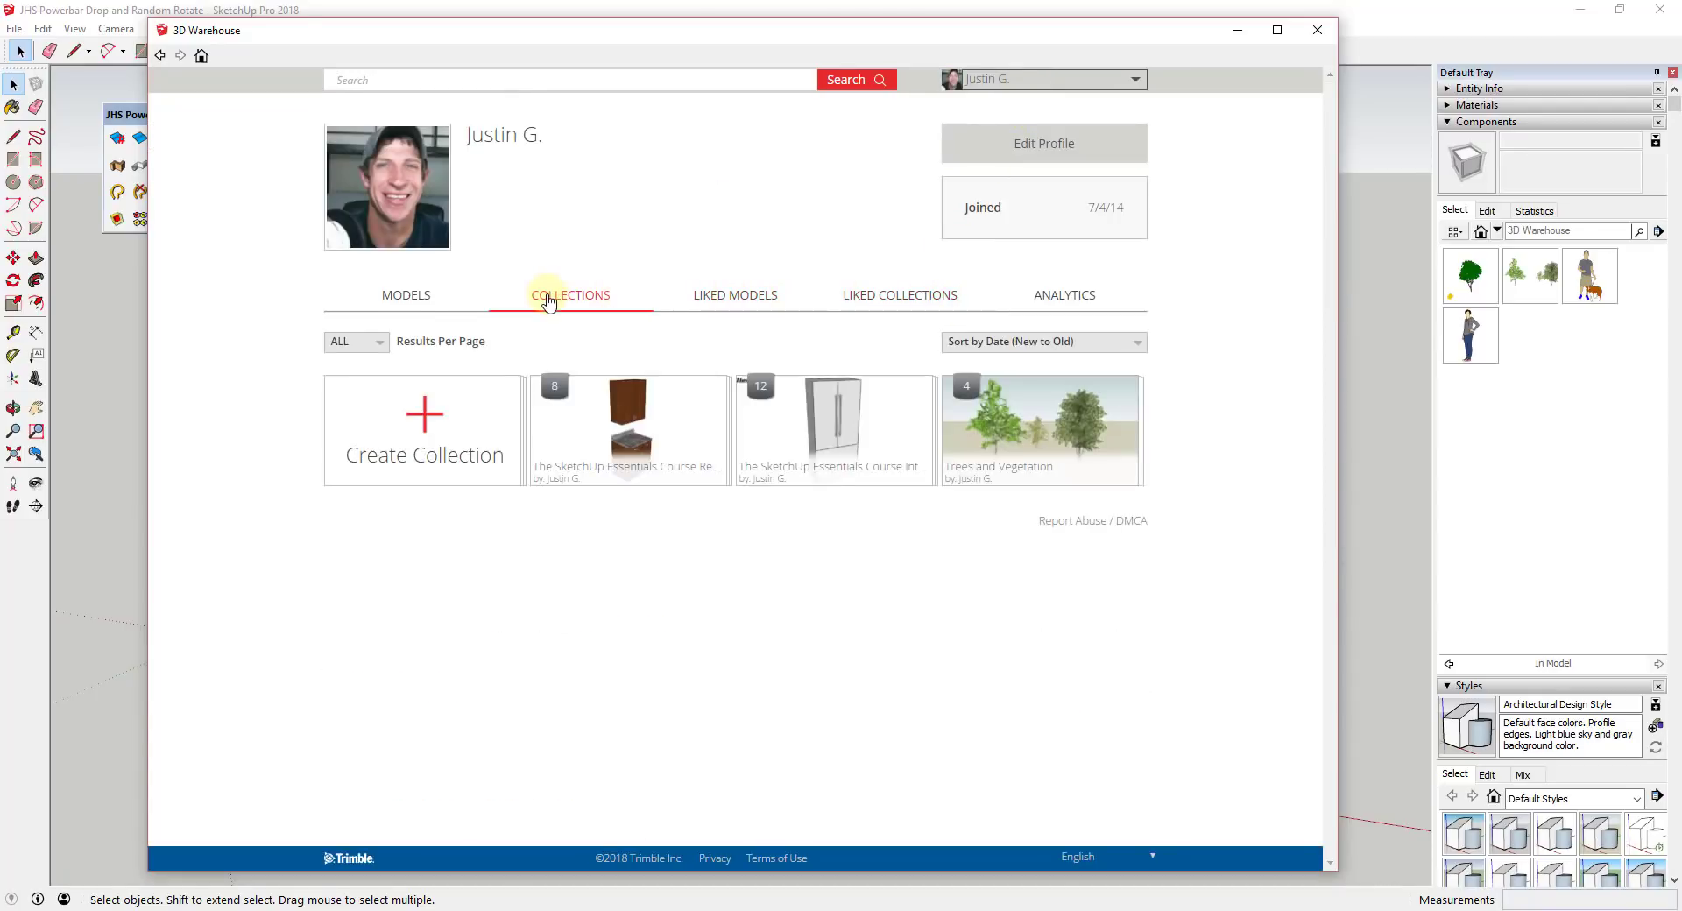
left_click(1040, 415)
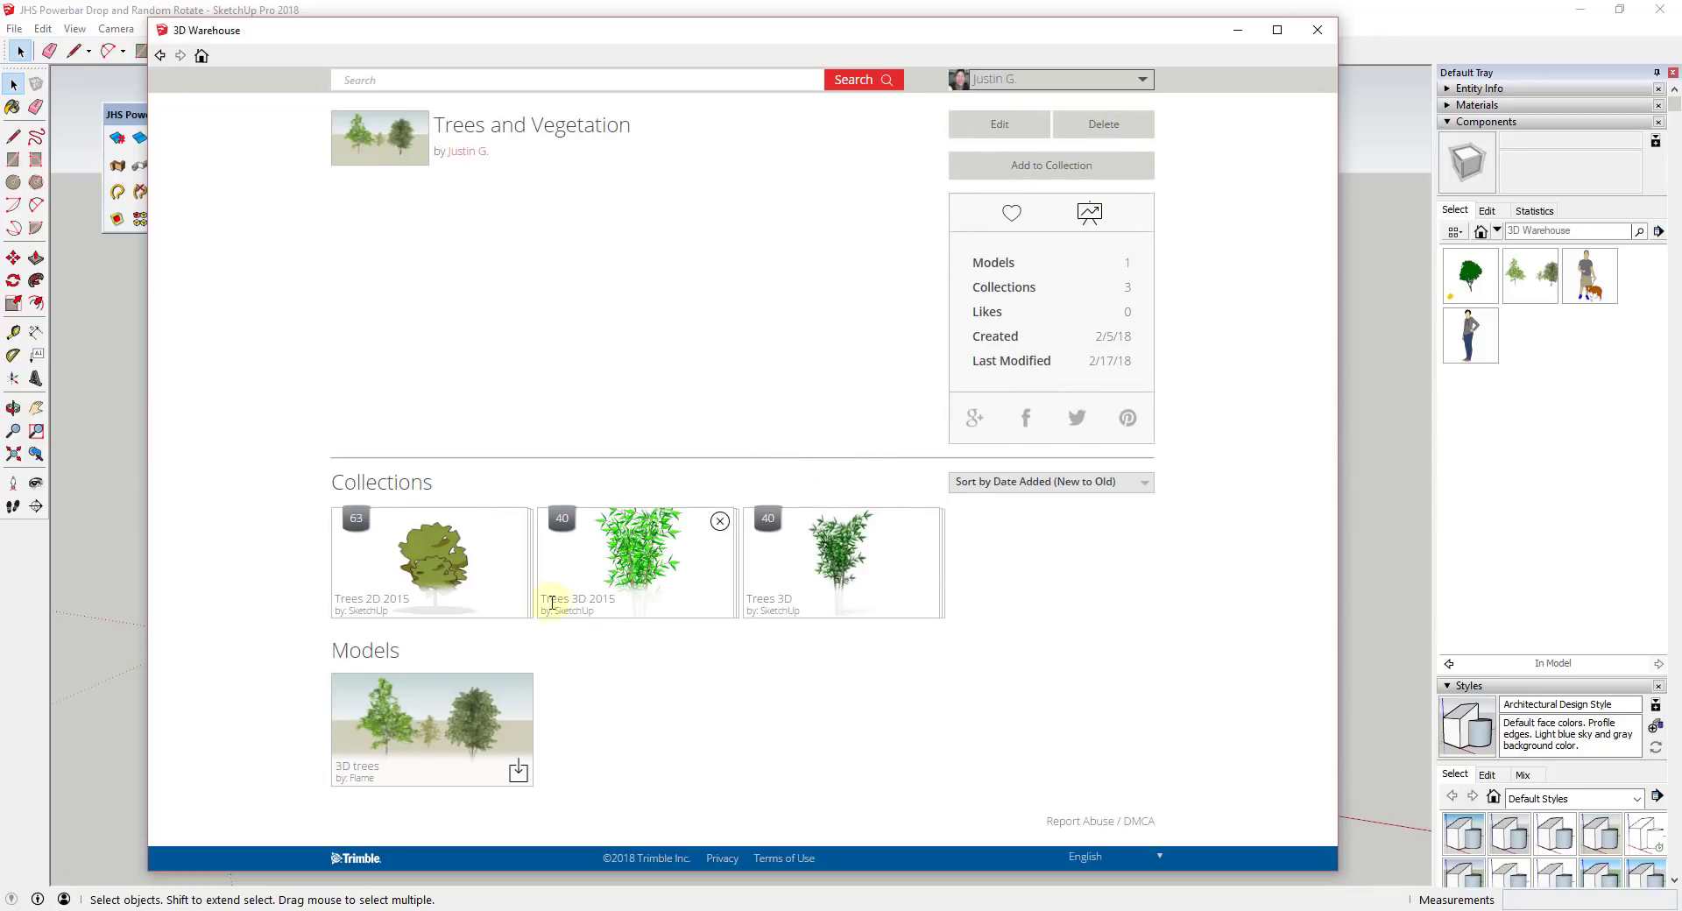
Open the Trees 3D collection and choose the Evergreen magnolia tree without the high polygon label.
left_click(844, 554)
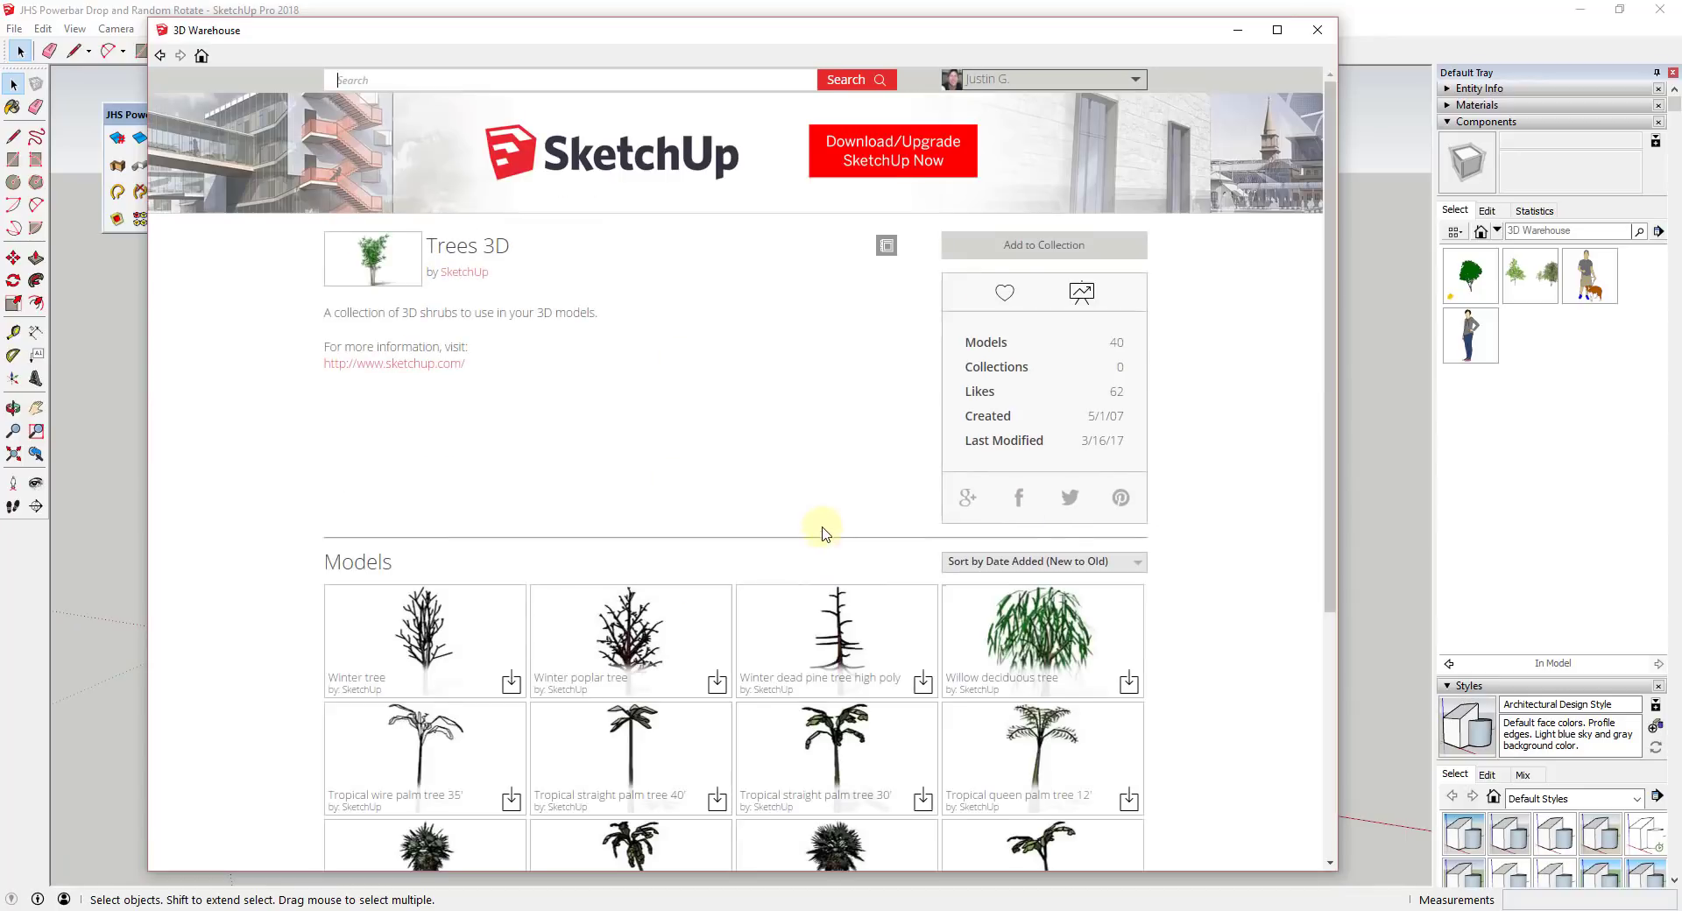
scroll(891, 466, "down", 4)
scroll(1008, 456, "down", 7)
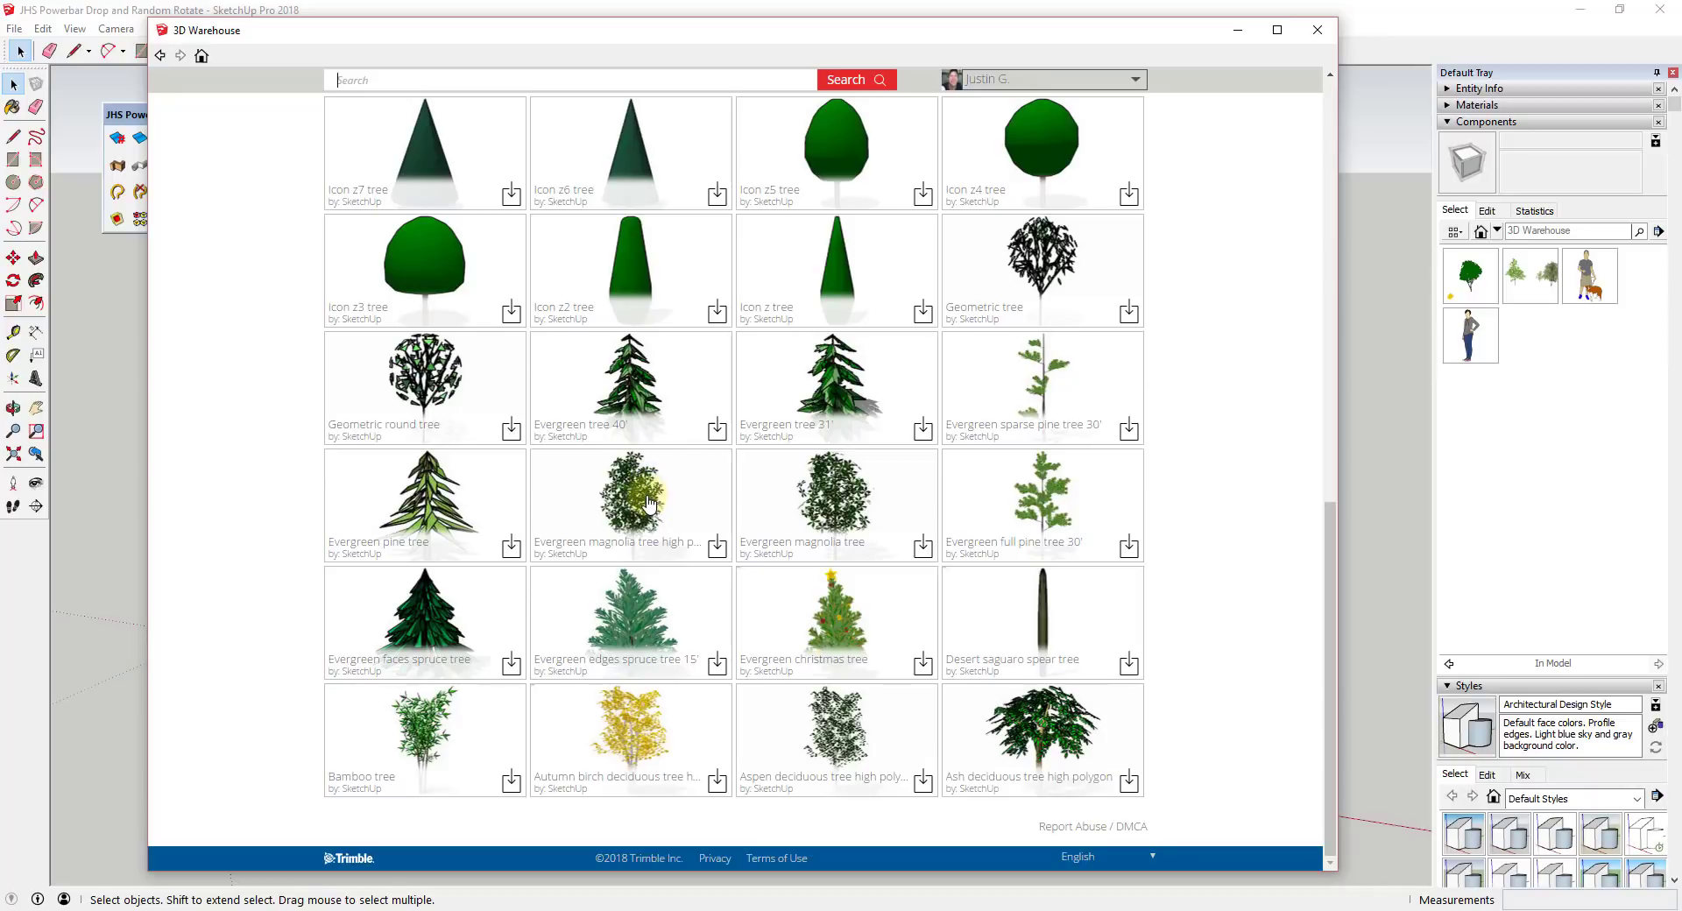
left_click(848, 501)
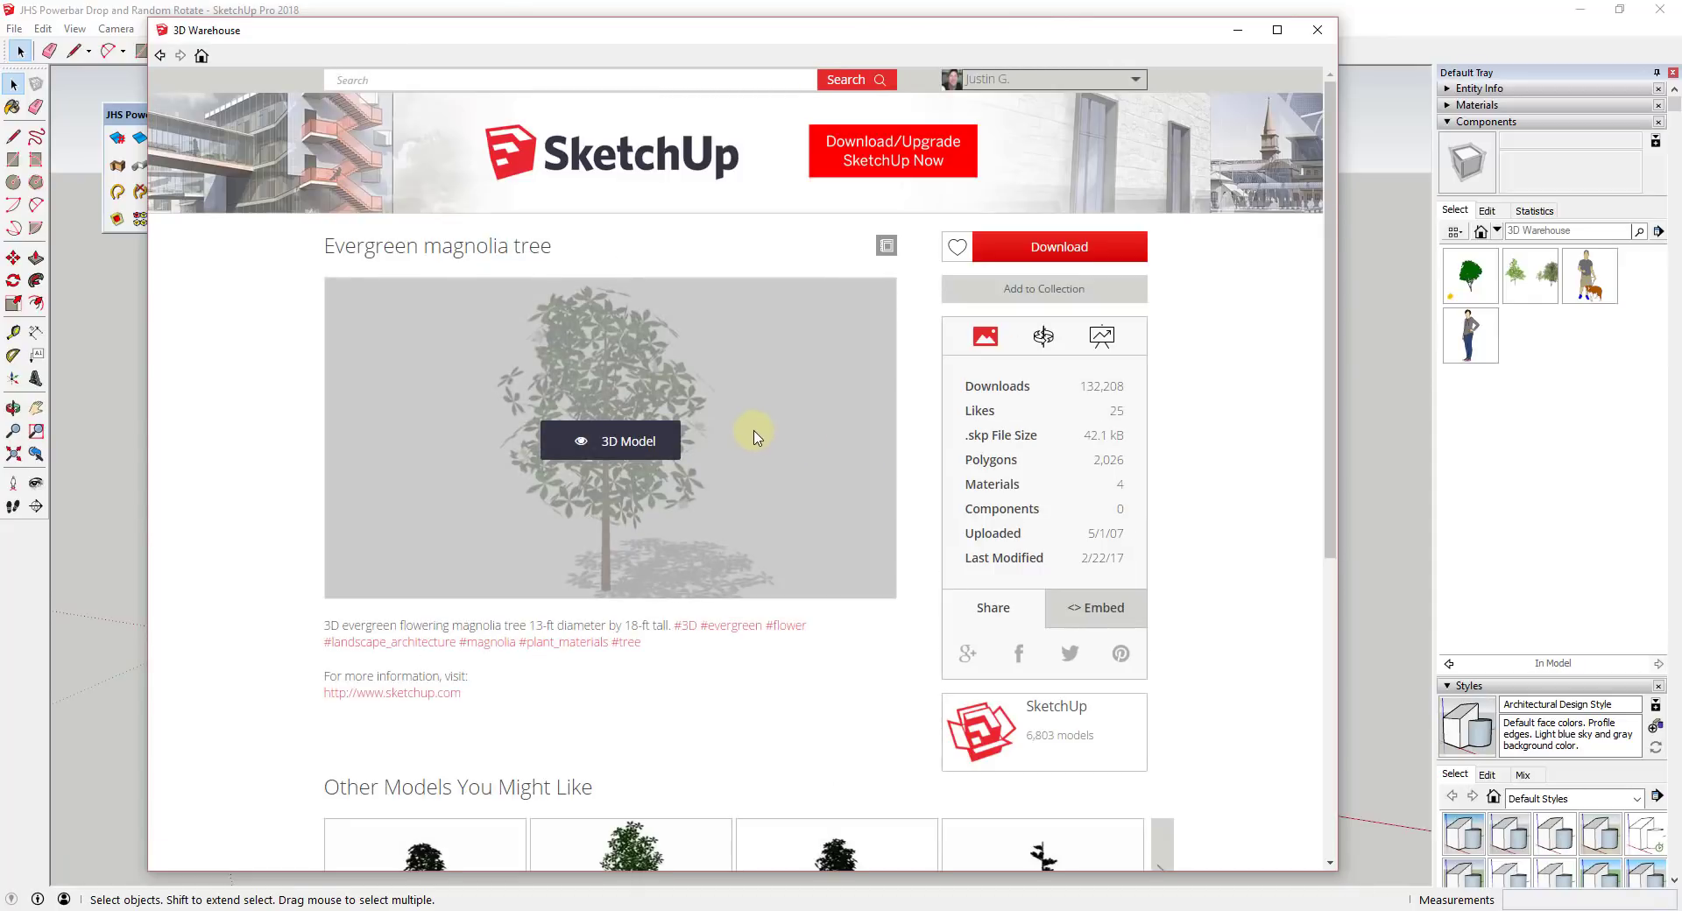
scroll(766, 462, "down", 1)
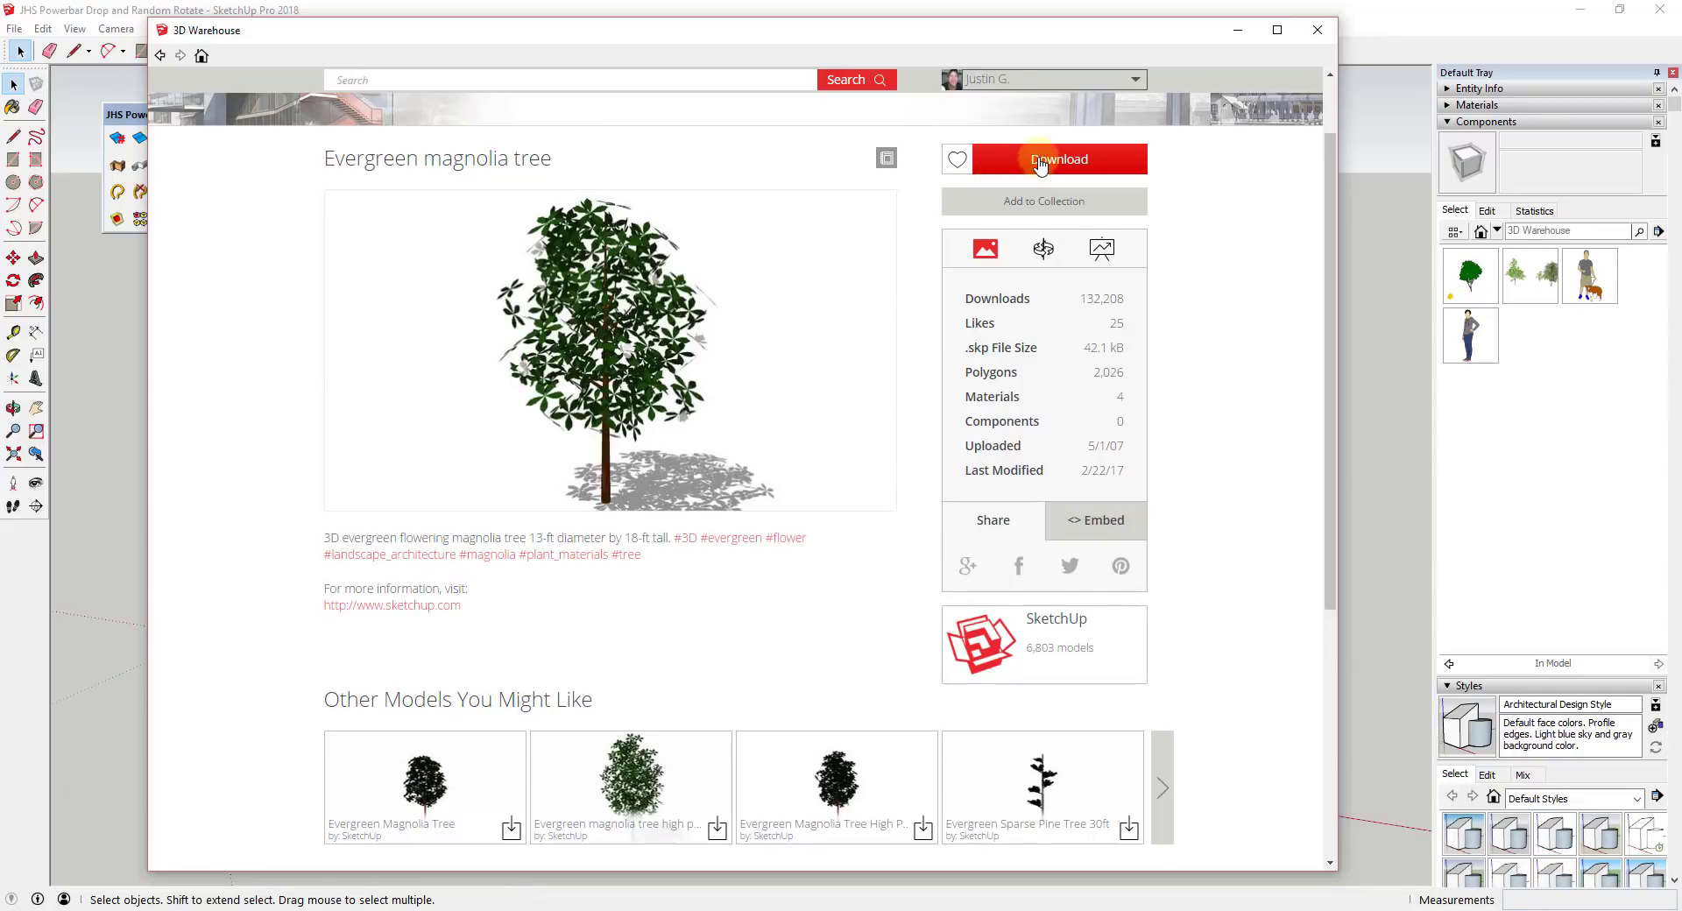
Load the Evergreen magnolia tree directly into the model and place it on the ground beside the terrain's far front corner.
left_click(1040, 166)
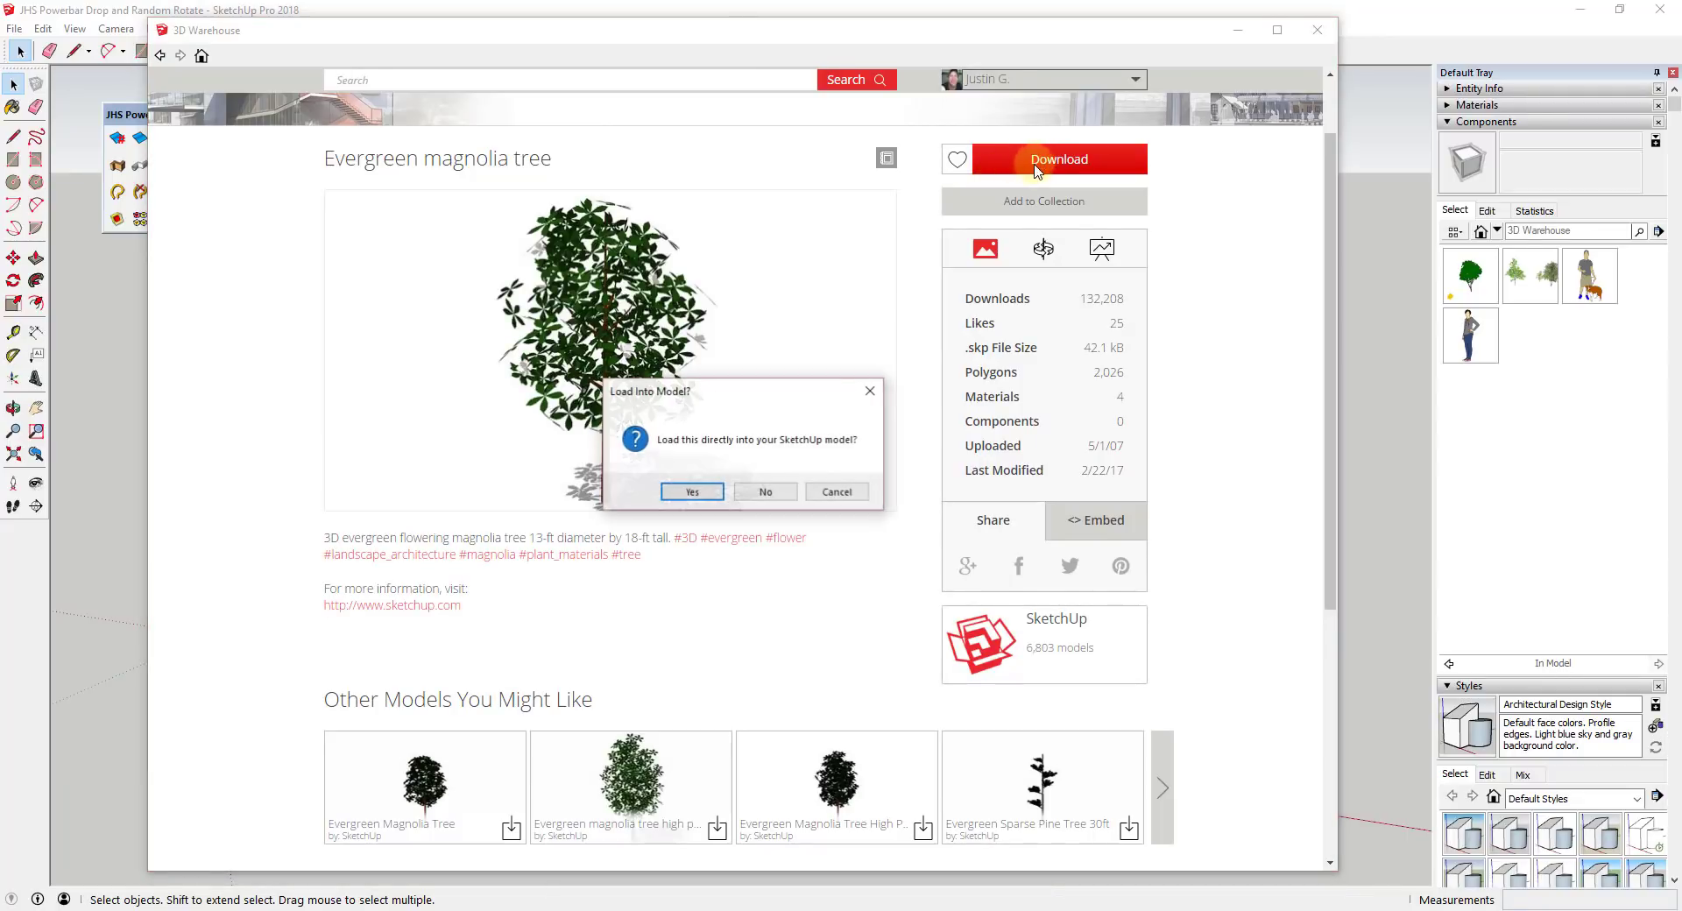
left_click(692, 493)
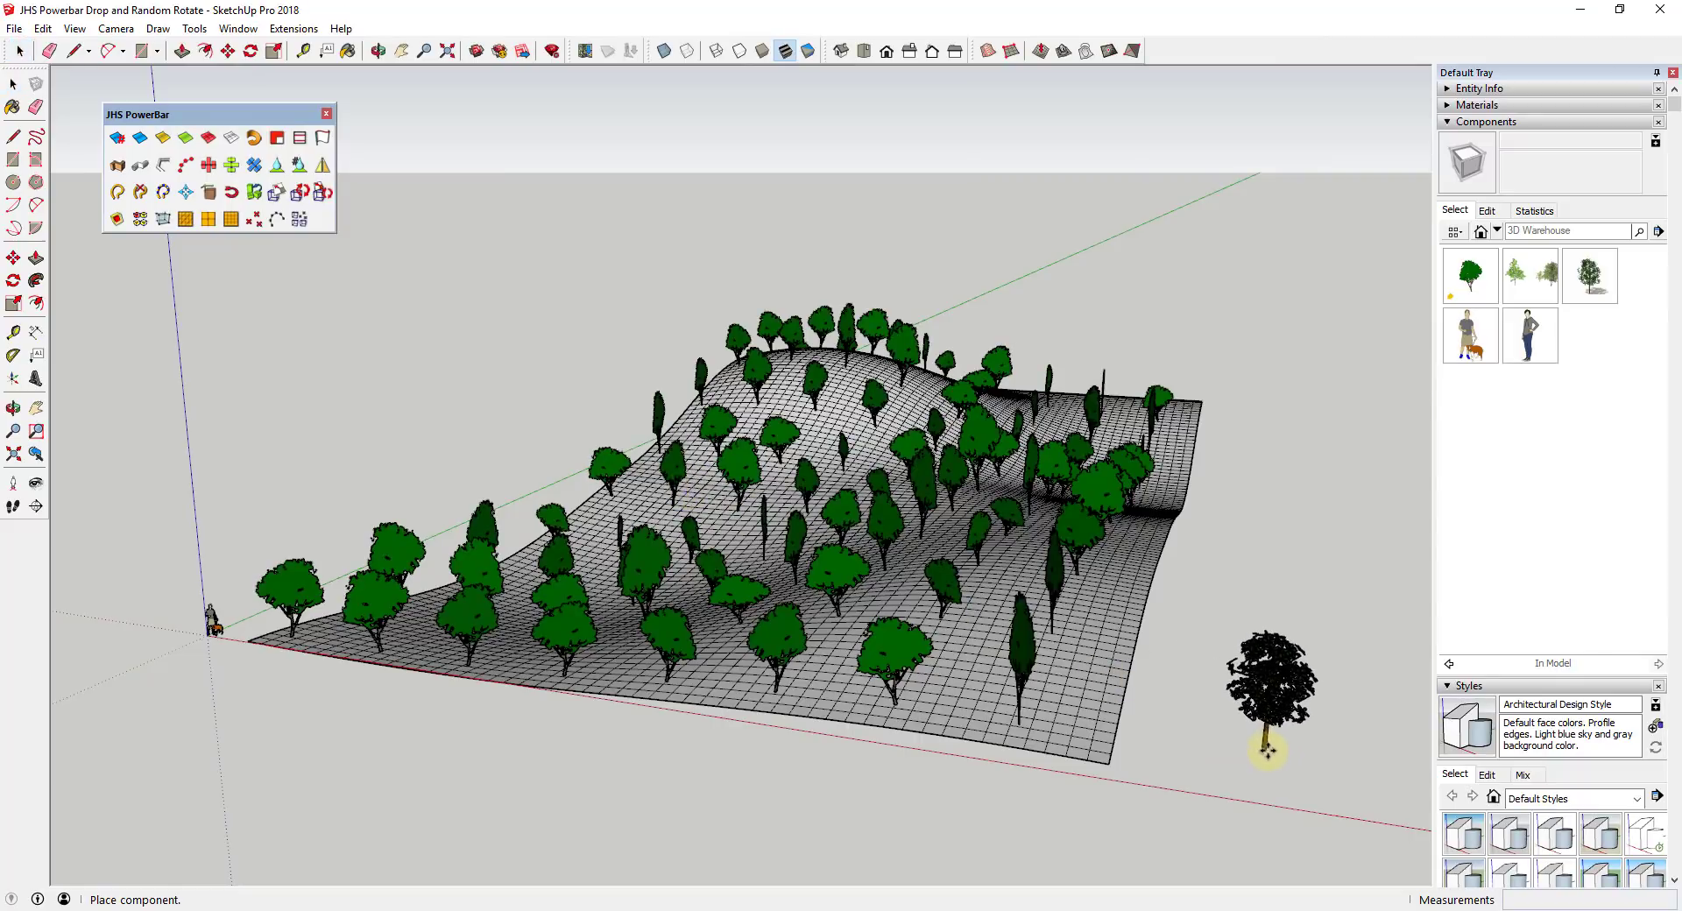
left_click(1268, 751)
middle_click_drag(1285, 705, 1286, 625)
key("space")
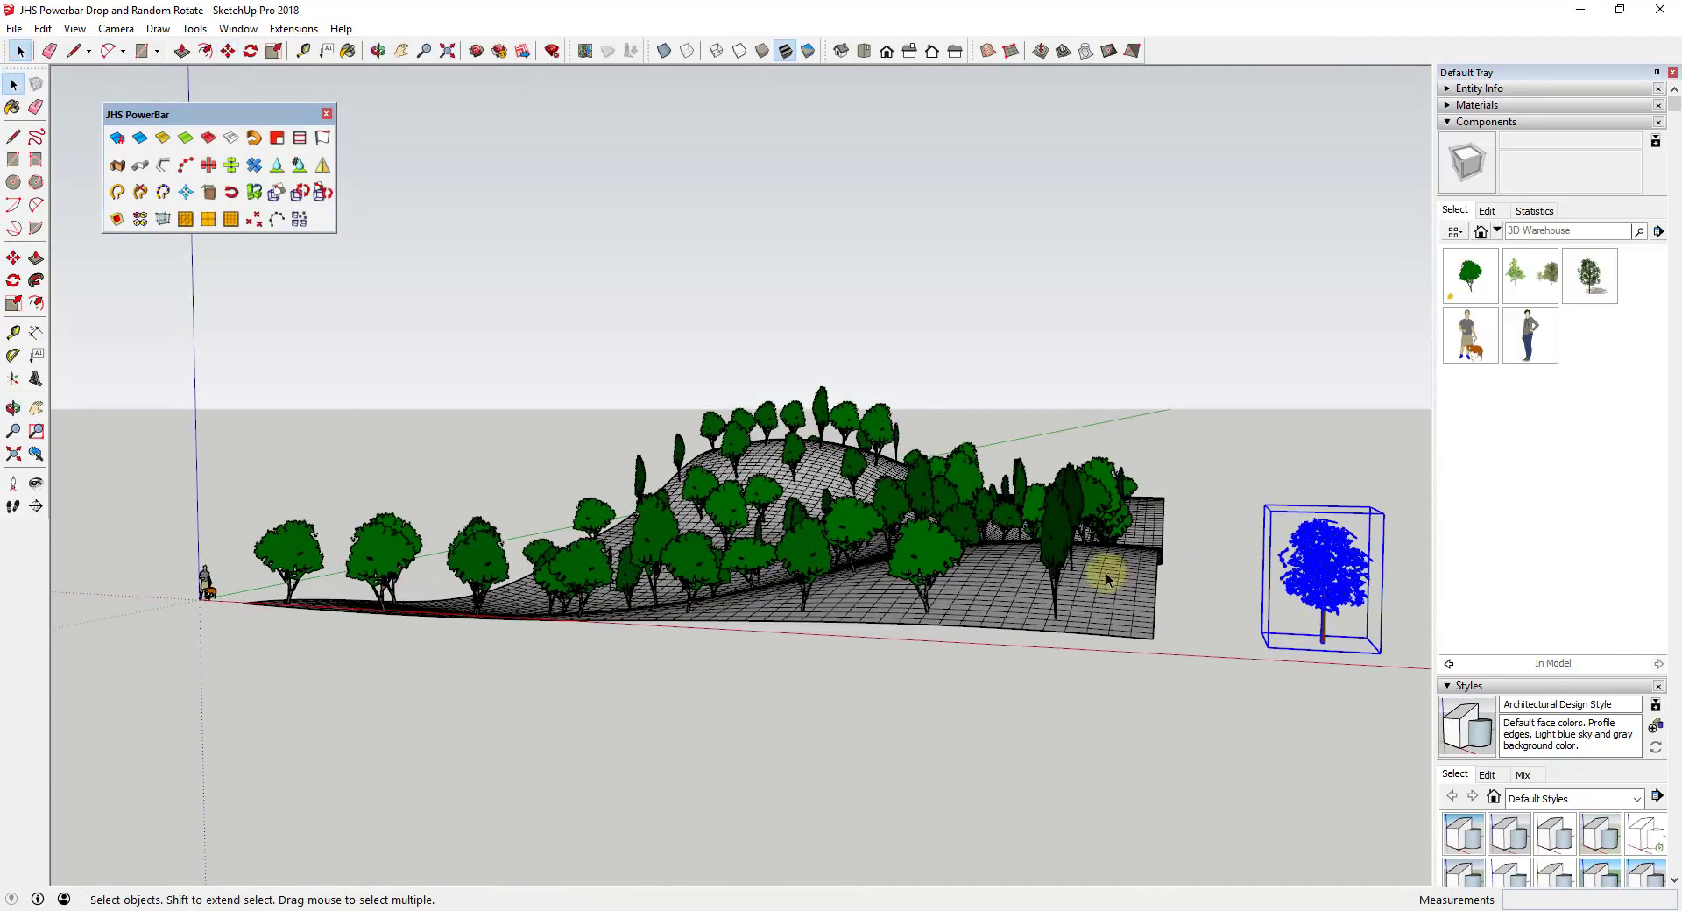
left_click(1287, 465)
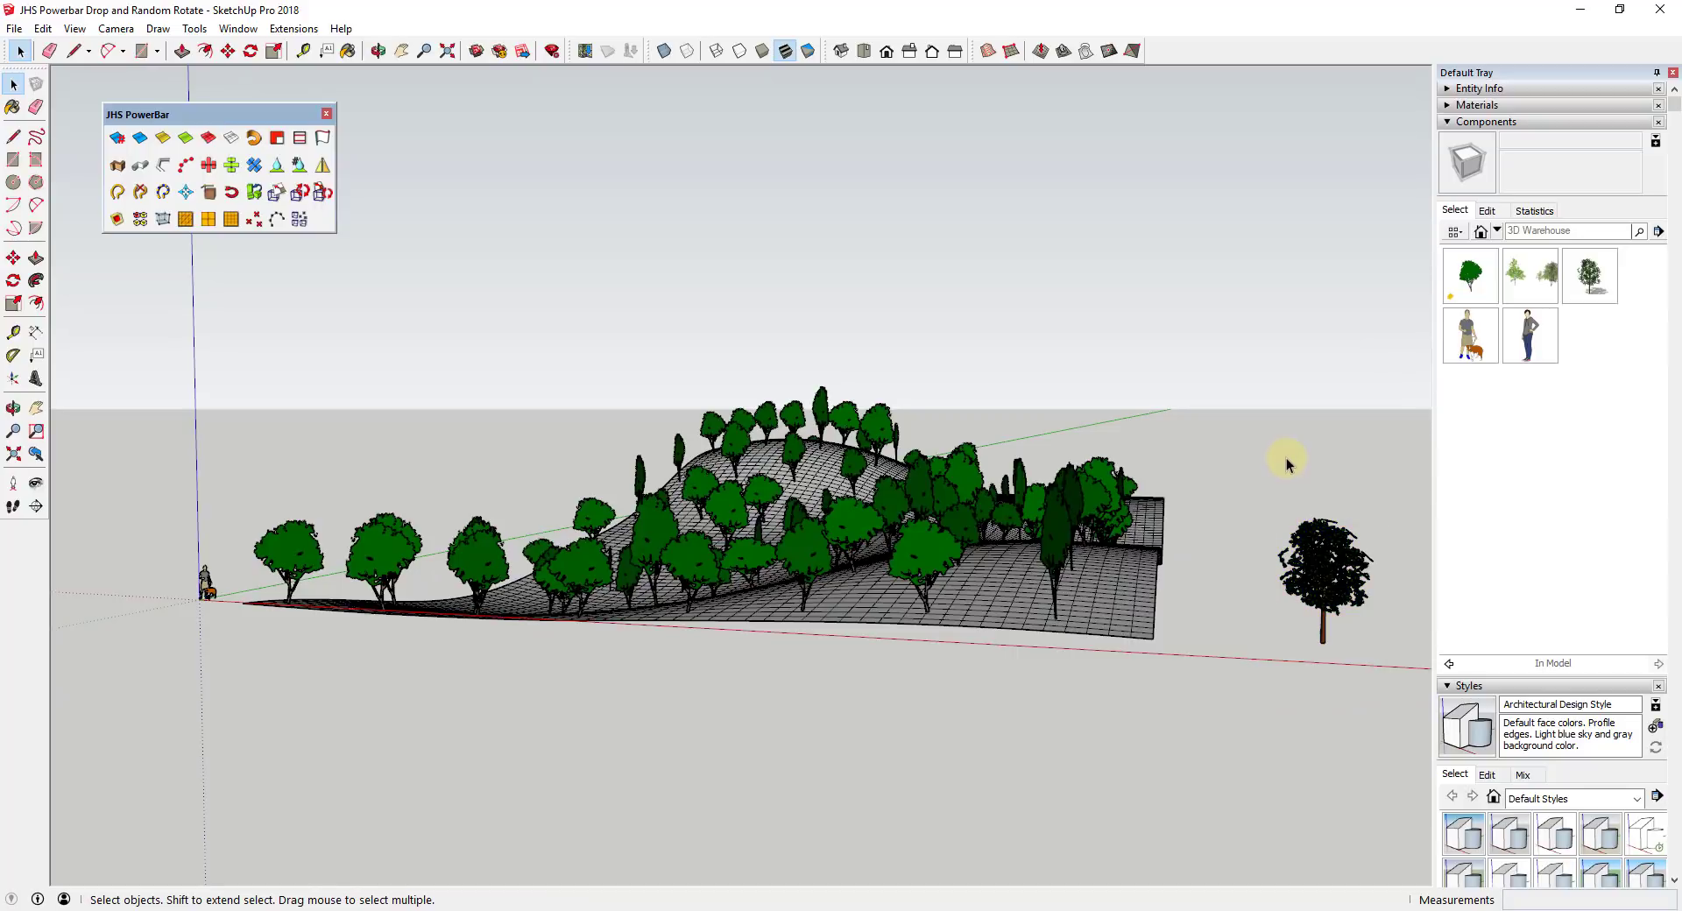
Select all instances of the 2D Schematic Walnut Tree component in the model.
left_click(1499, 232)
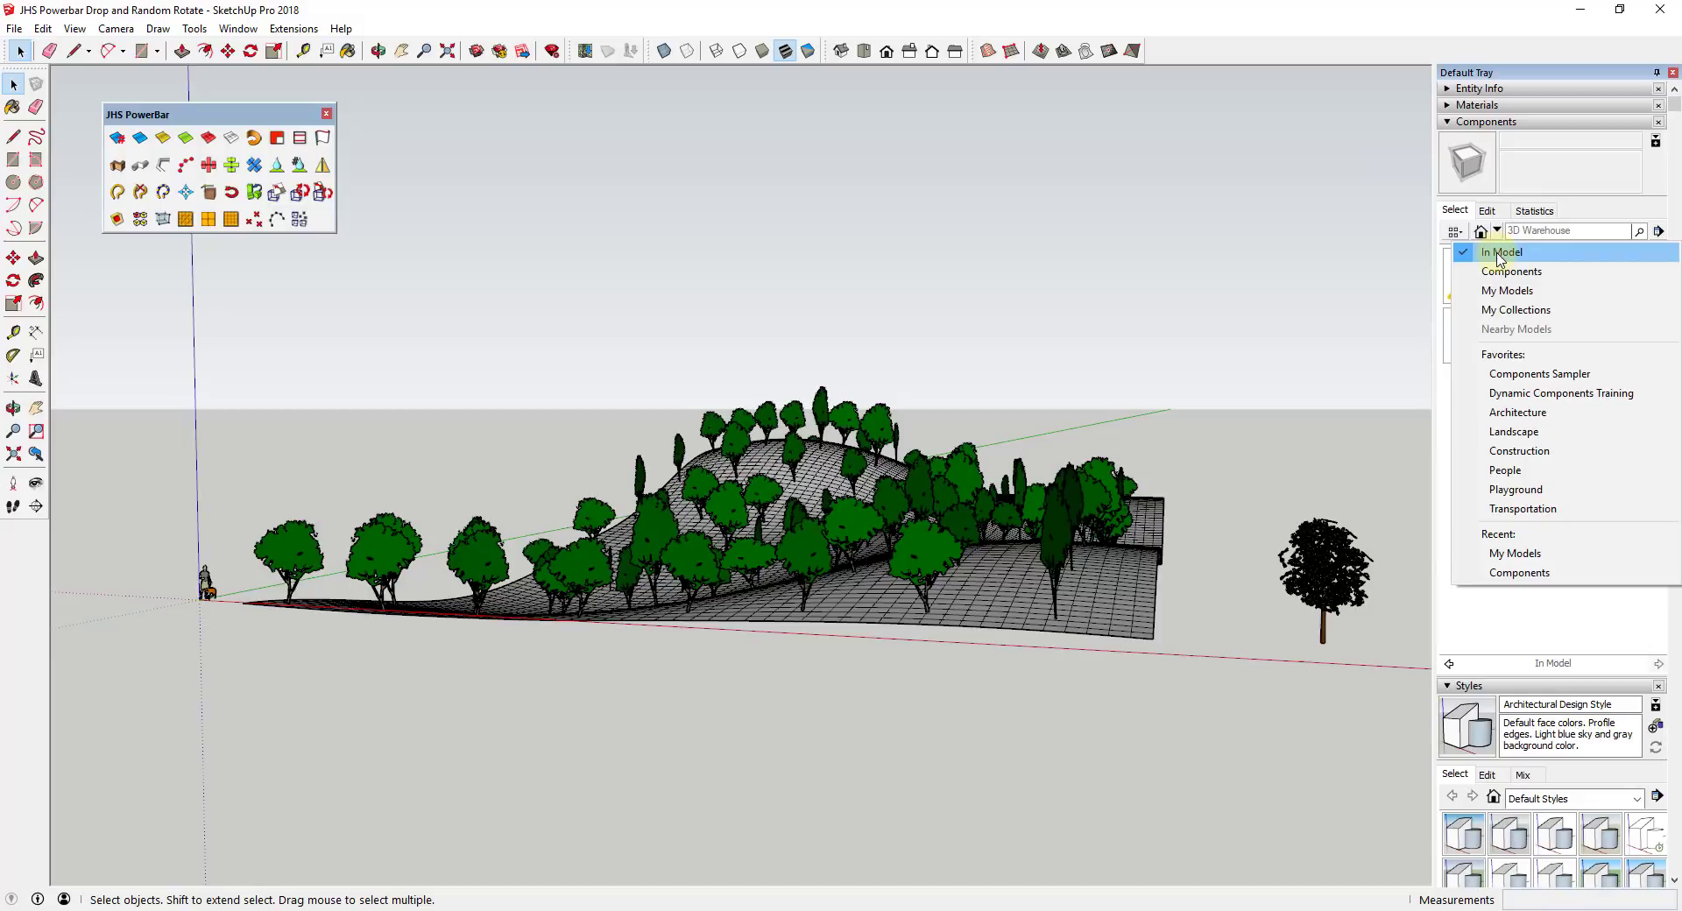
left_click(1535, 618)
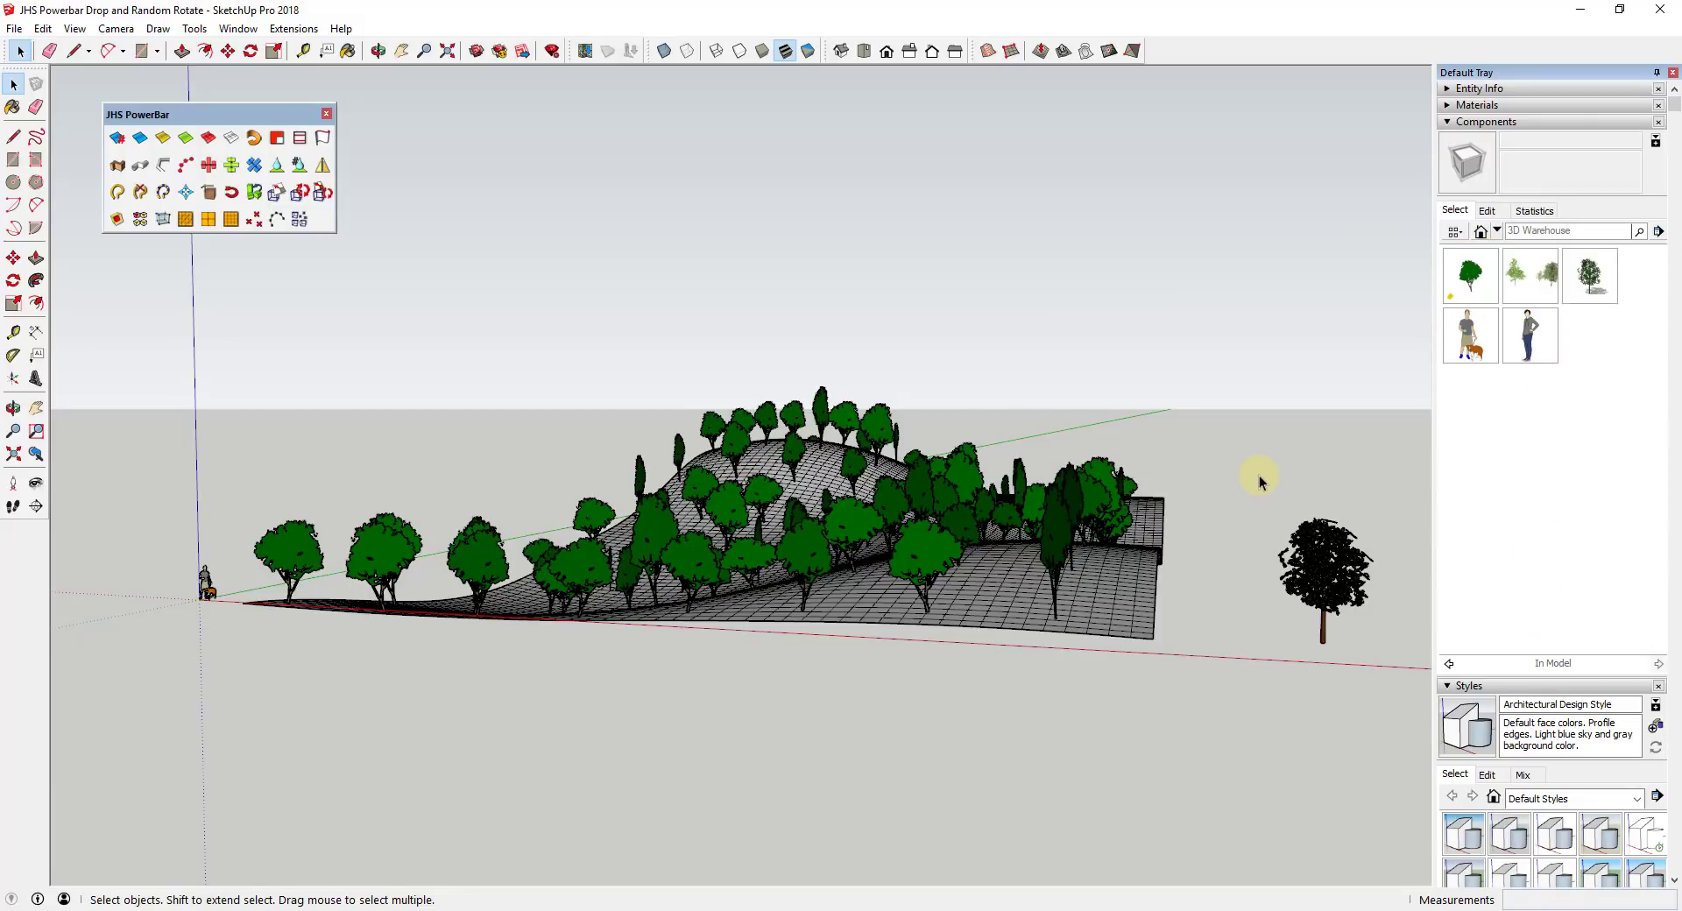
left_click(1483, 279)
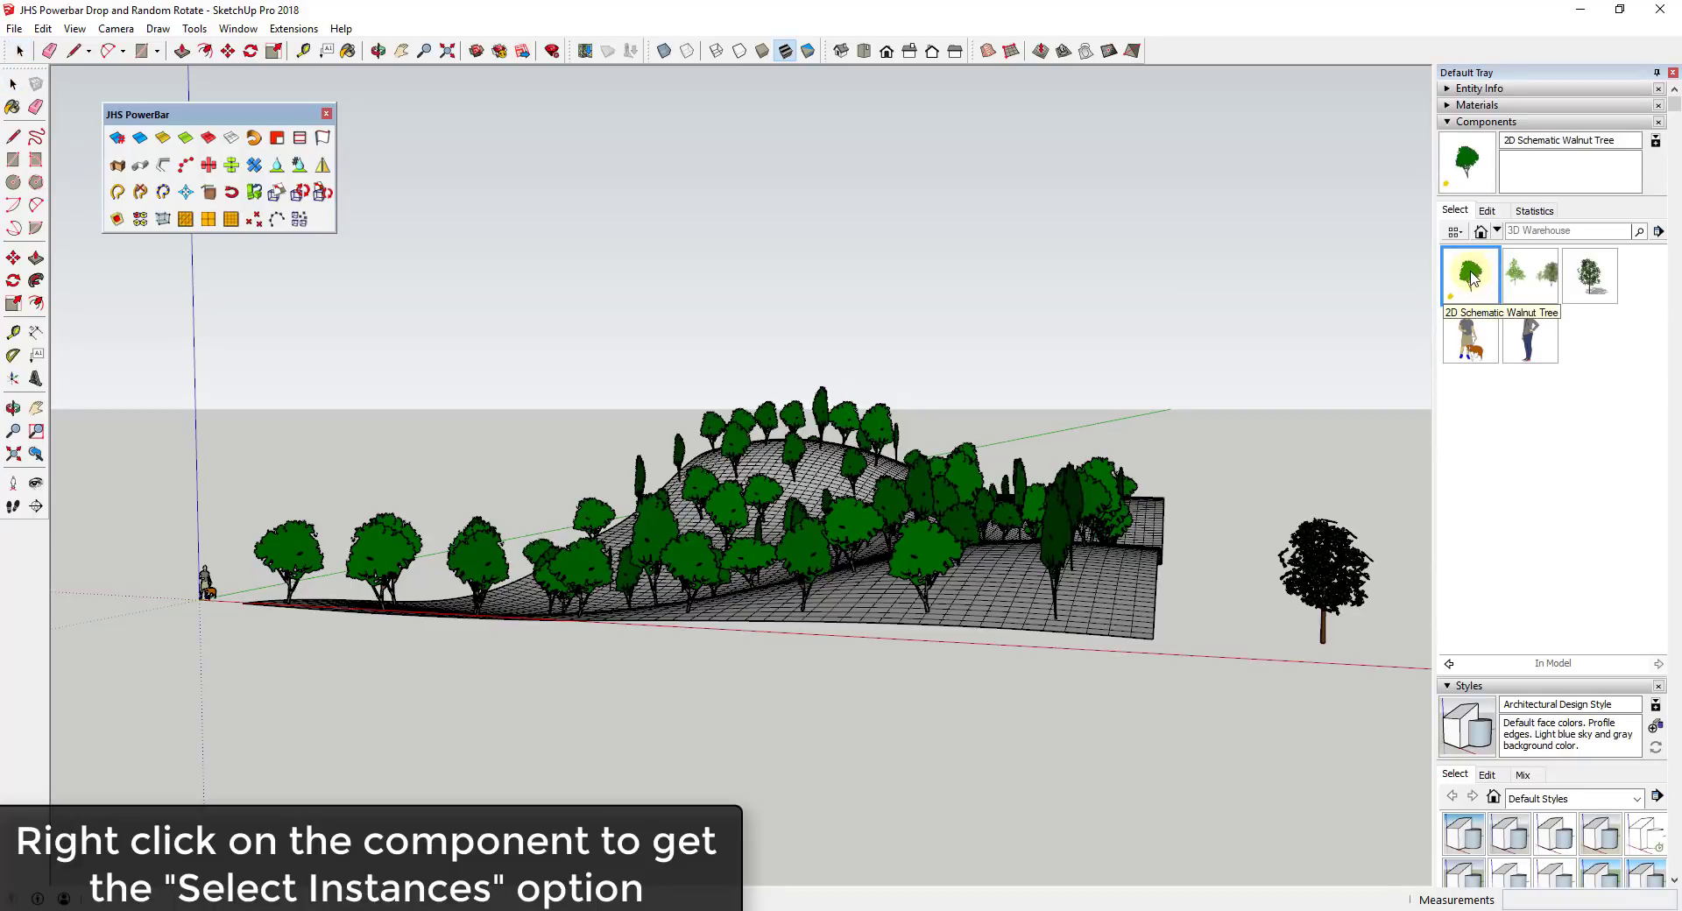
right_click(1474, 278)
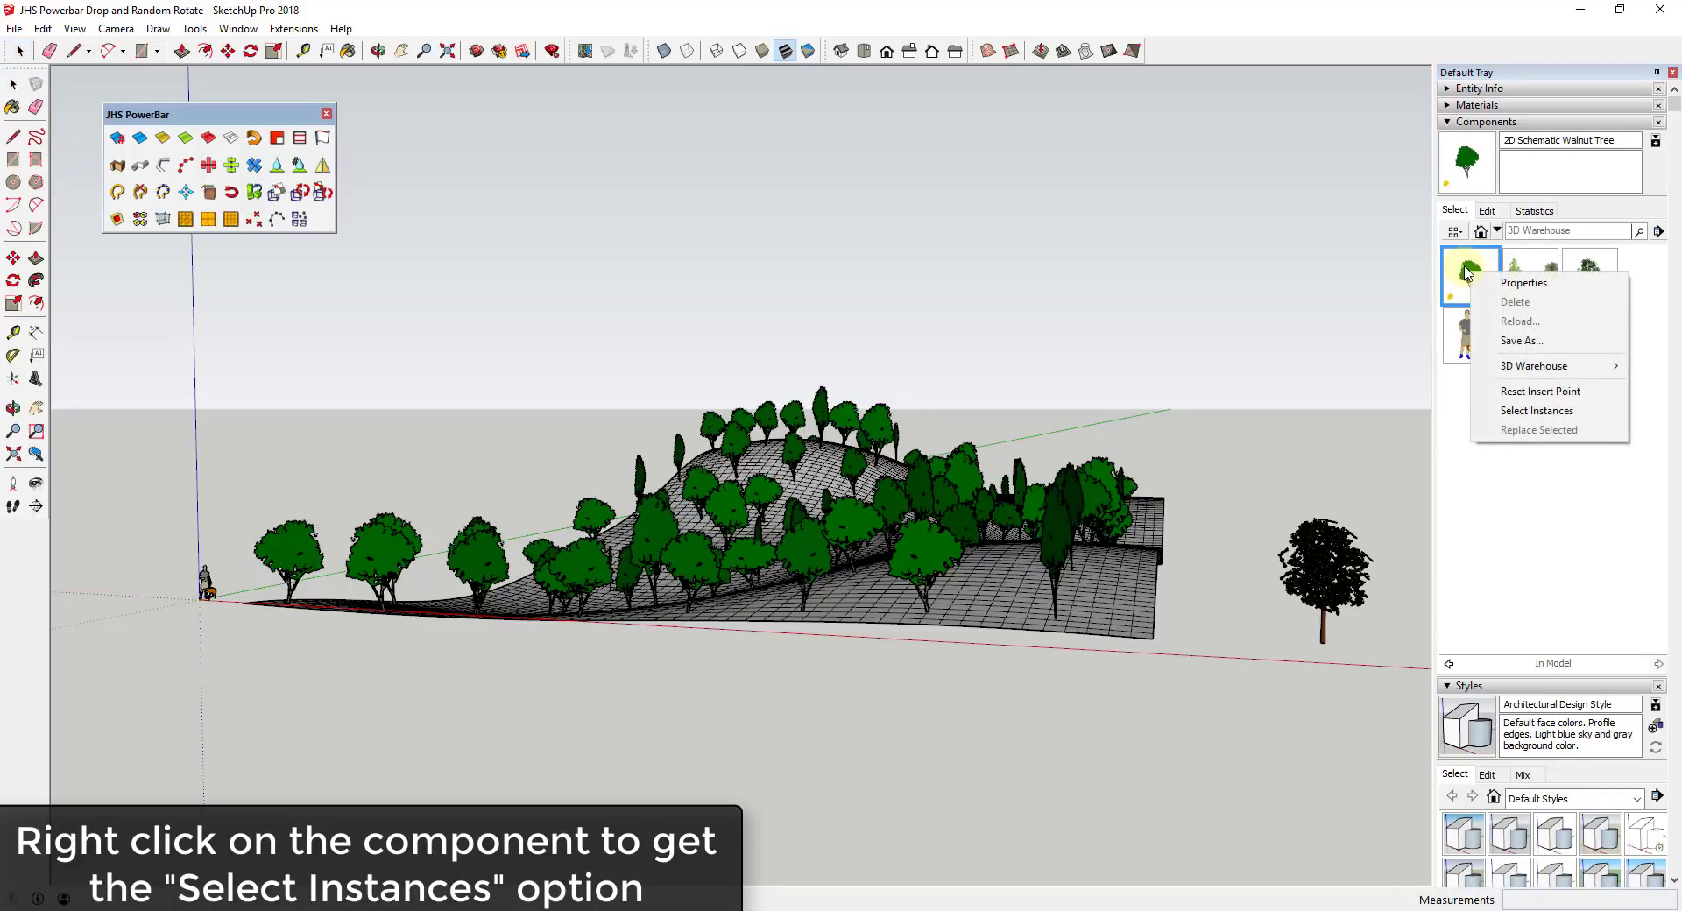
left_click(1537, 411)
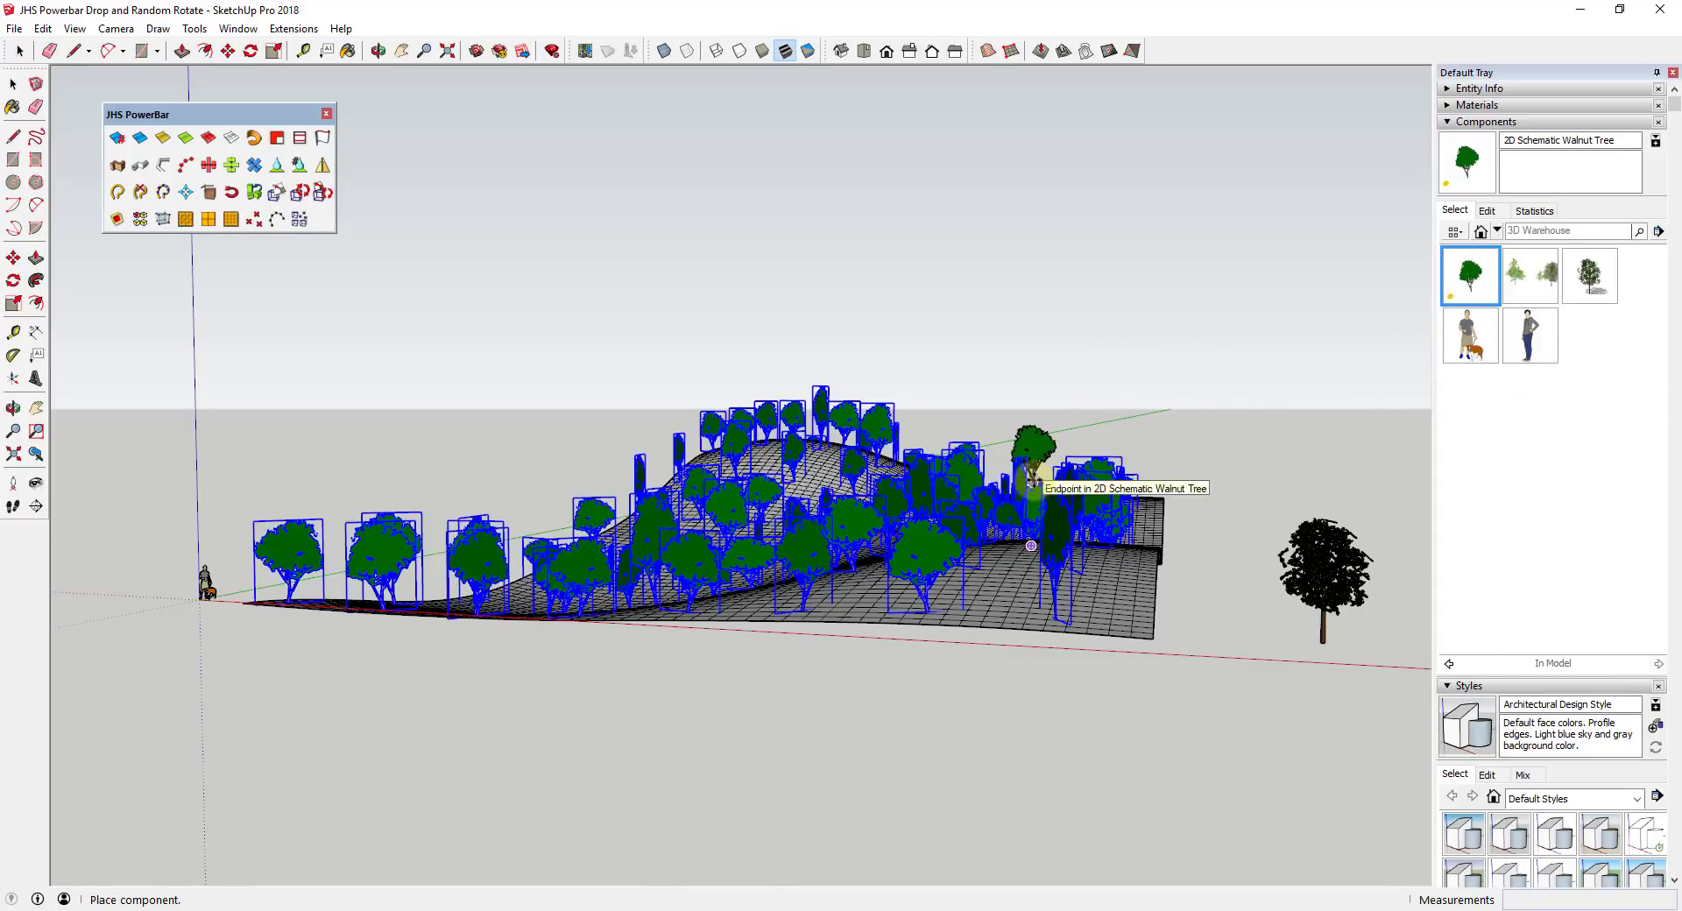
Replace the selected walnut trees with the 3D Evergreen magnolia component and place one walnut tree on the ground beside the terrain's front corner.
middle_click_drag(1032, 546, 902, 350)
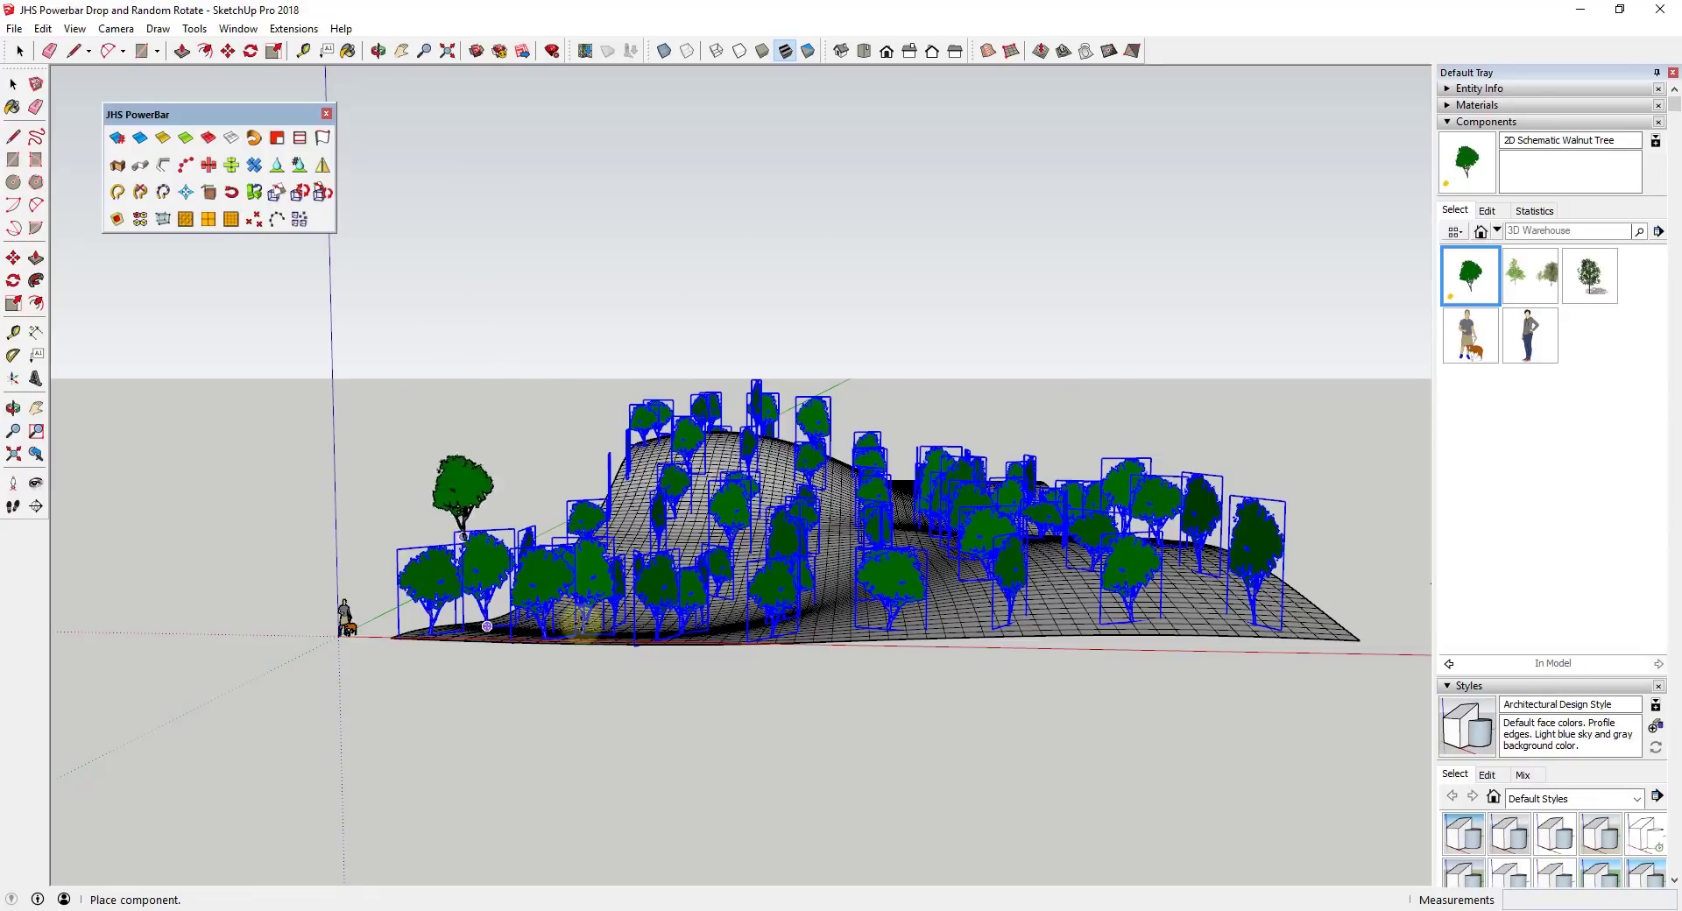
mouse_move(1100, 525)
middle_mouse_down()
mouse_move(1057, 528)
mouse_move(1096, 517)
middle_mouse_up()
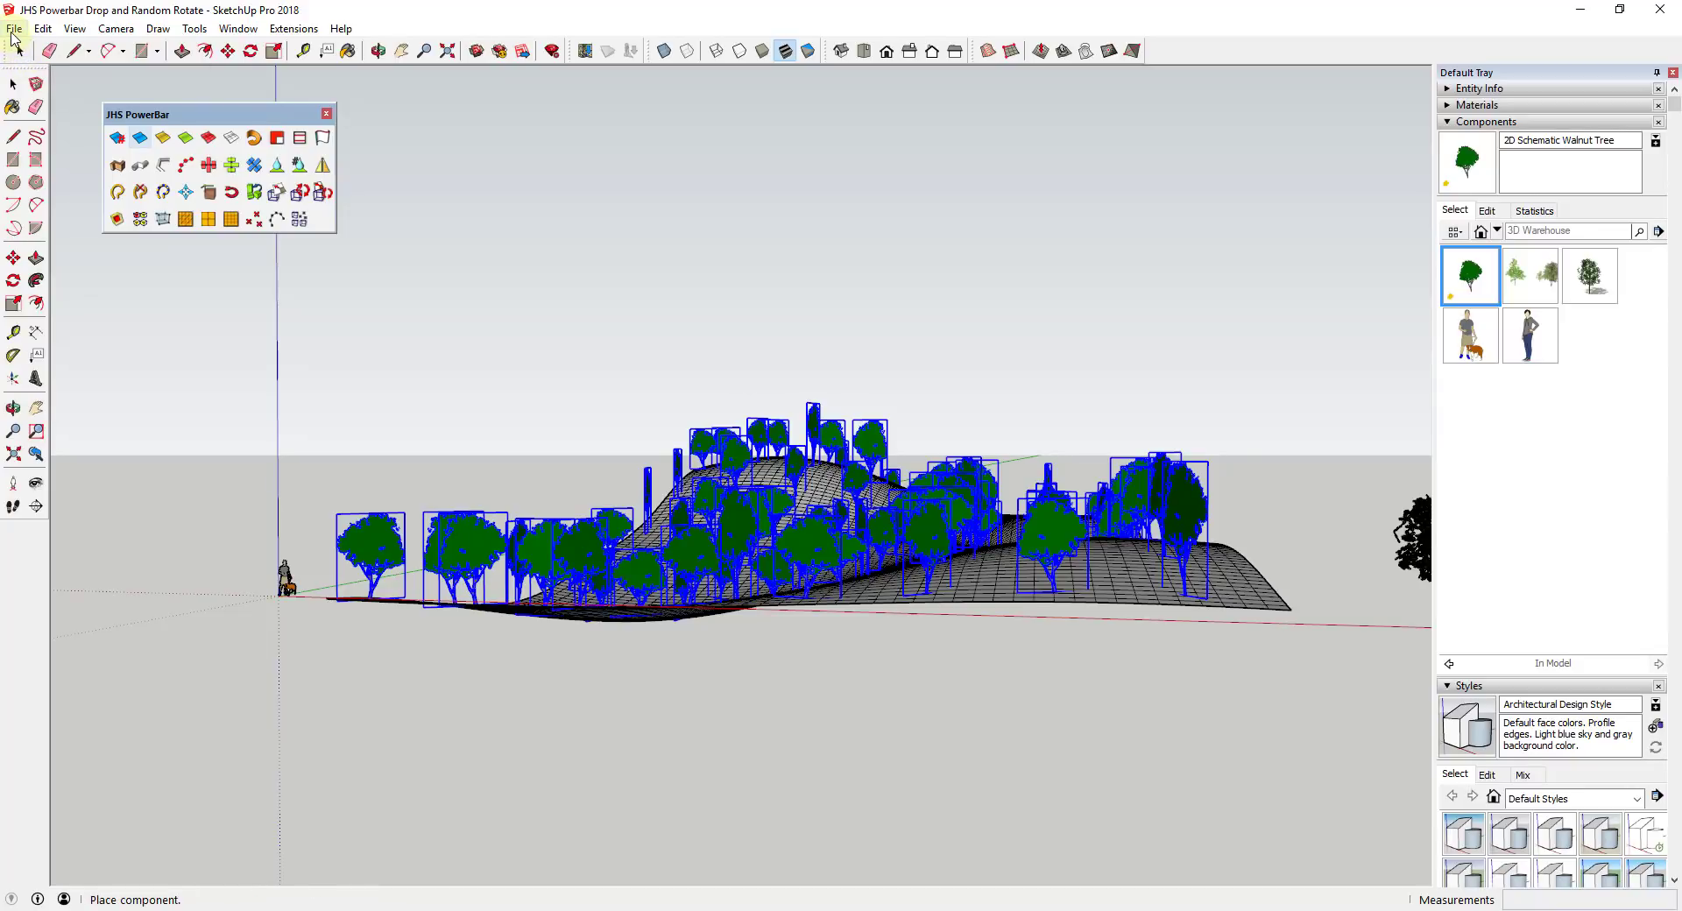
middle_click_drag(1074, 561, 991, 587)
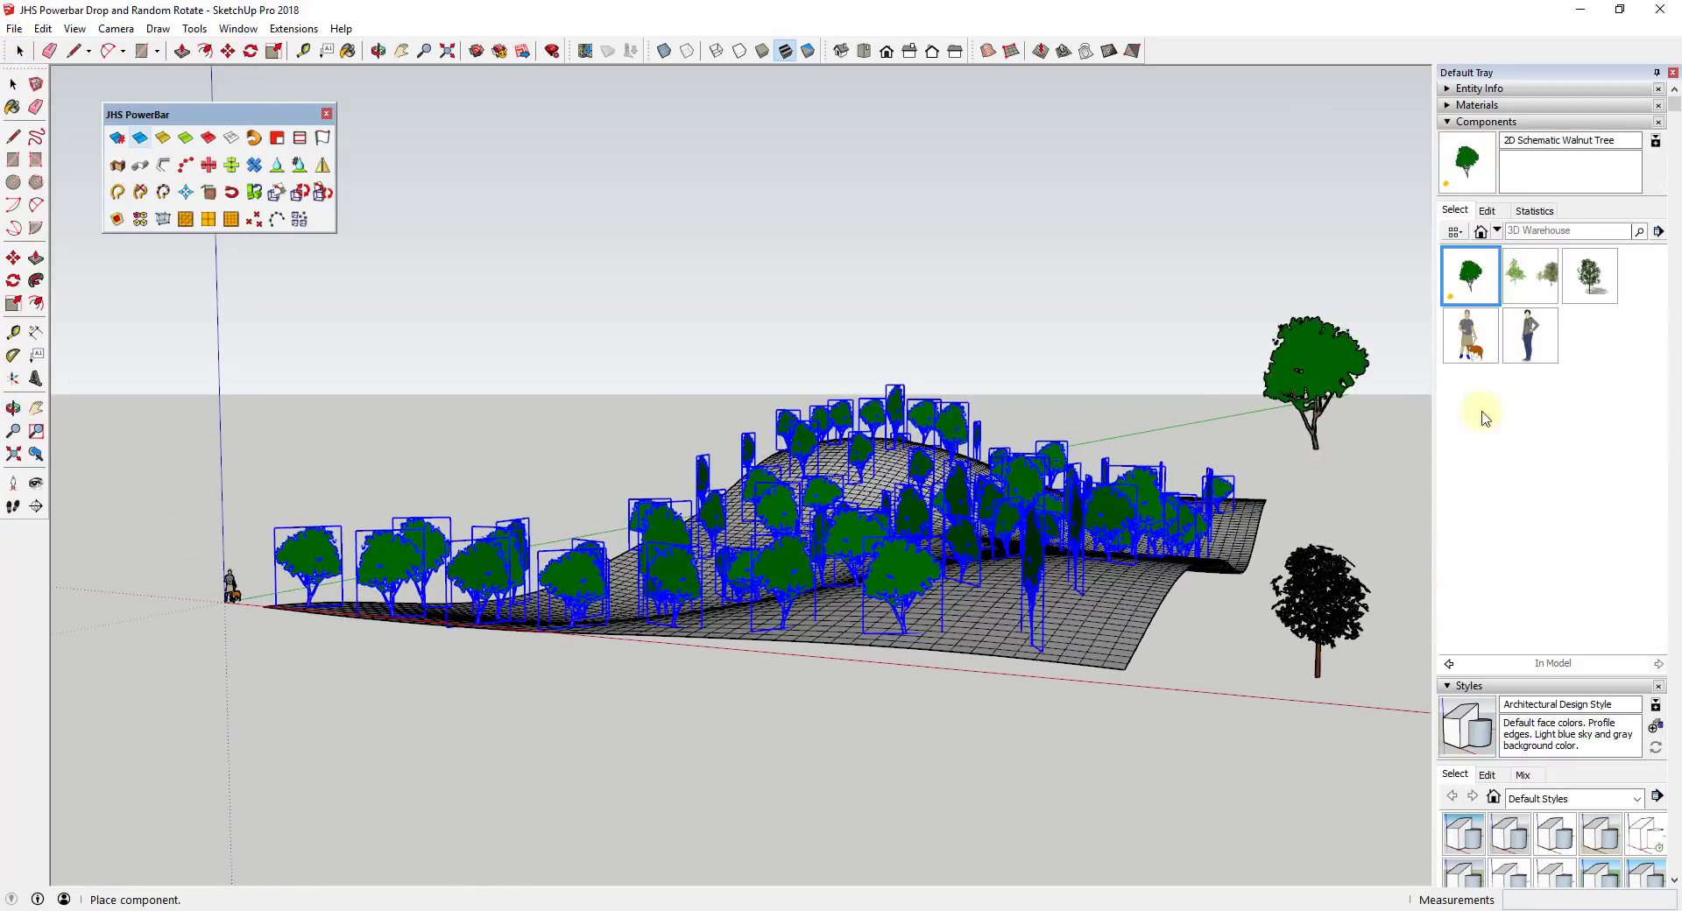
right_click(1583, 277)
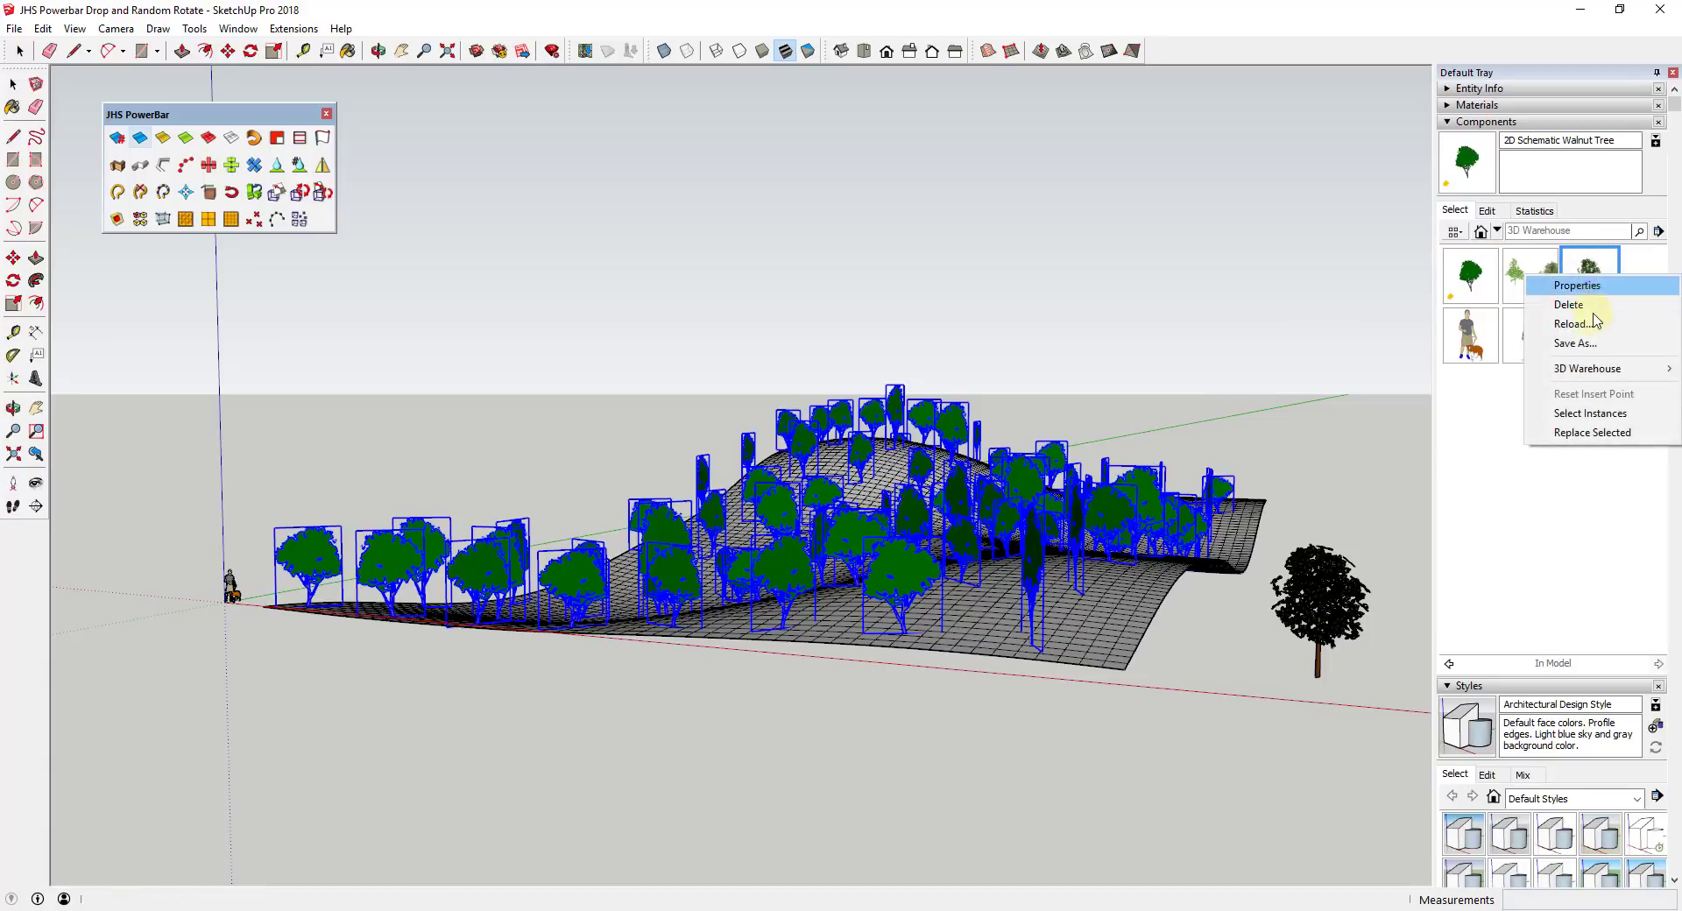
left_click(1595, 433)
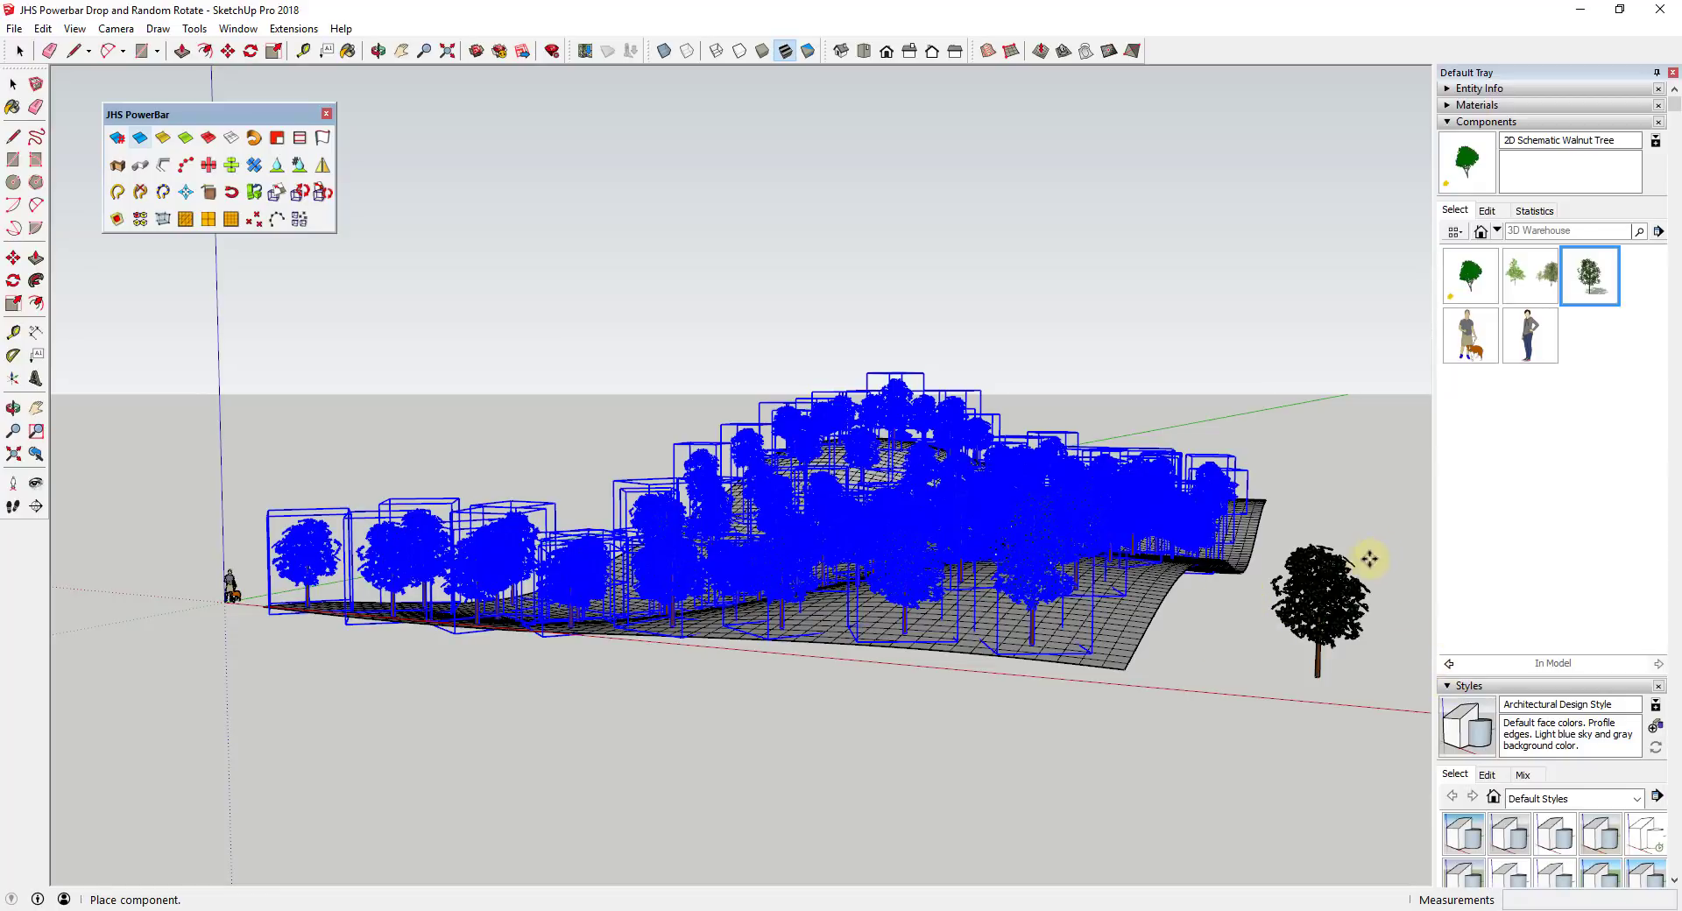
left_click(1222, 646)
middle_click_drag(1093, 576, 1048, 567)
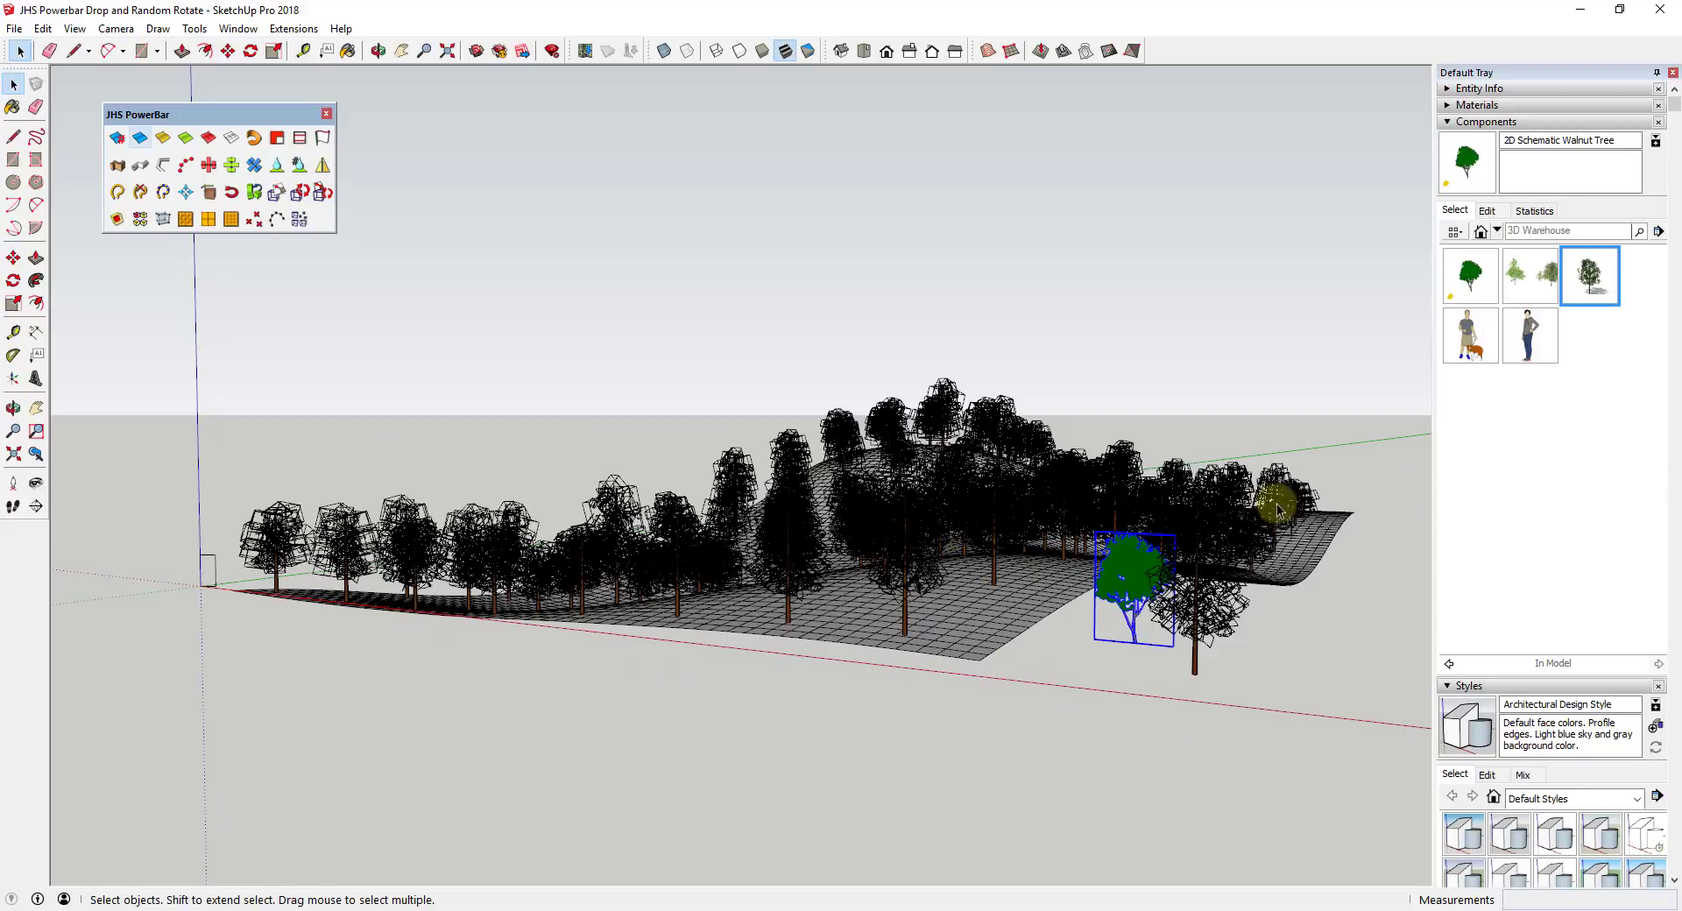
Turn off Profiles in the edge settings of the Architectural Design Style and view the magnolia trees on the terrain.
scroll(1558, 491, "down", 3)
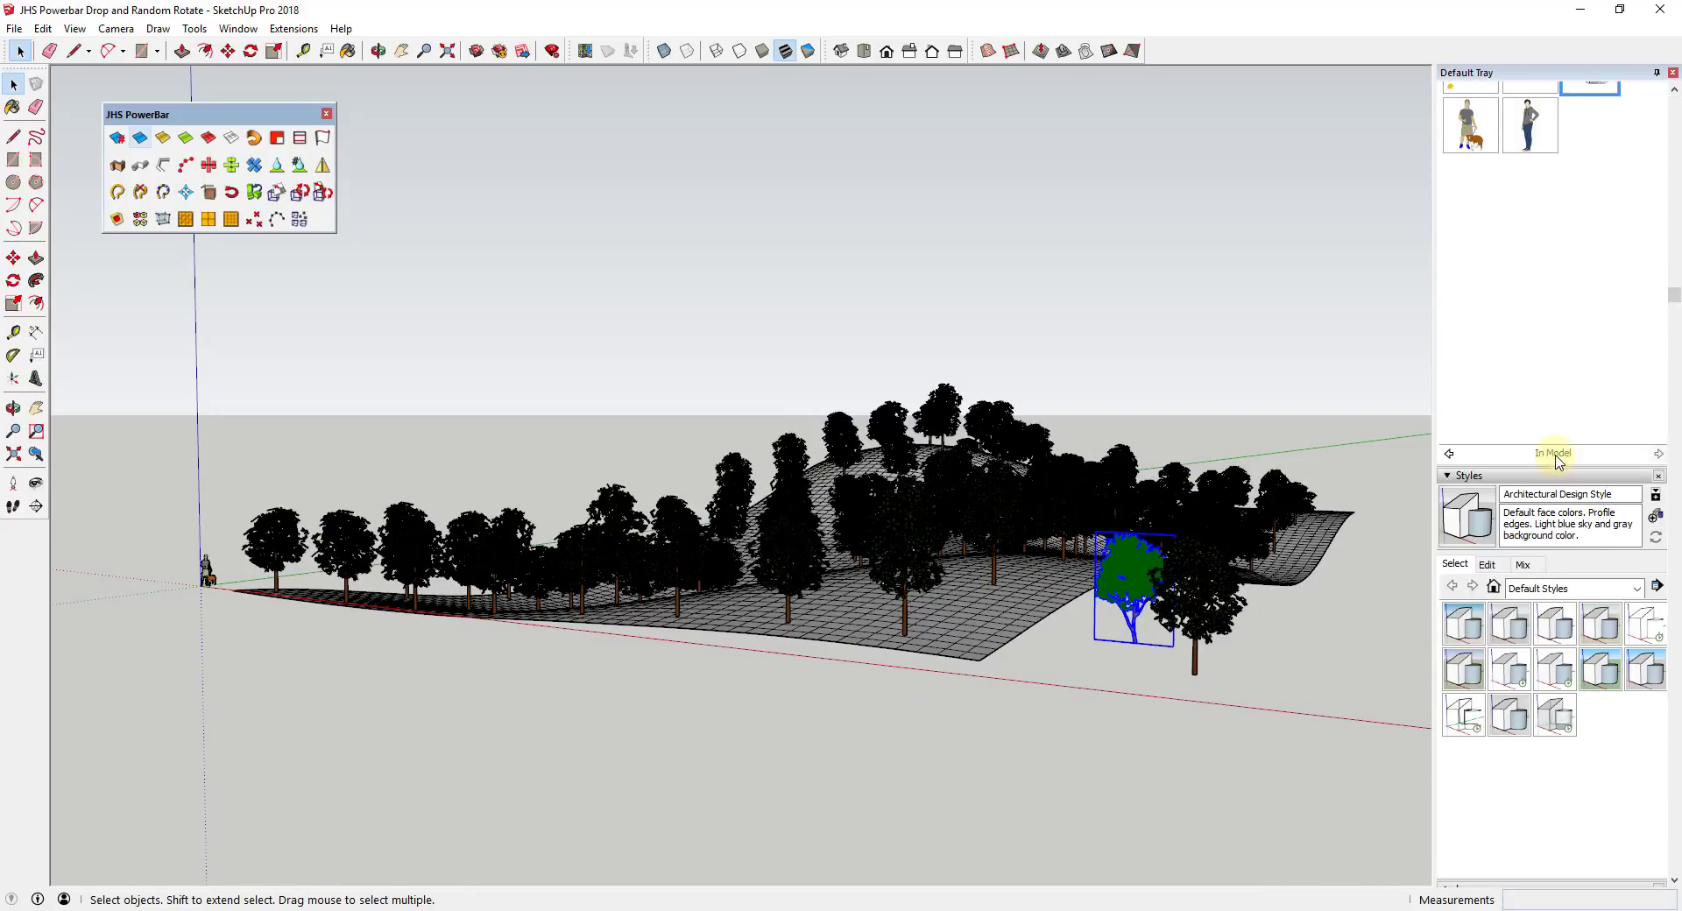
left_click(1488, 565)
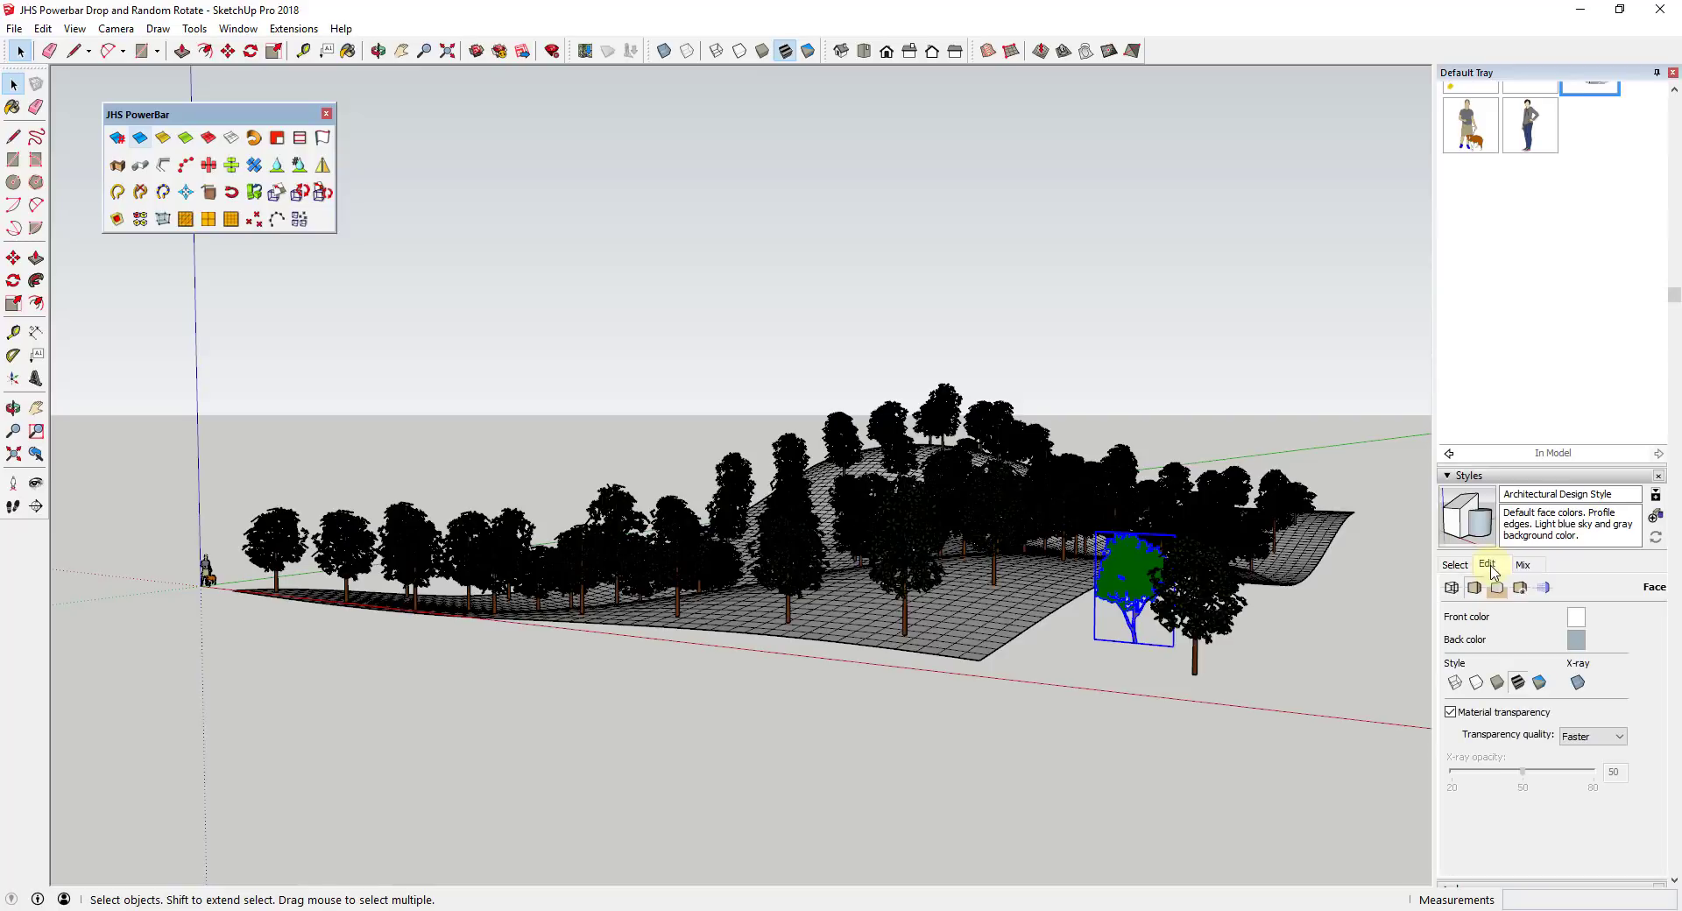
left_click(1453, 588)
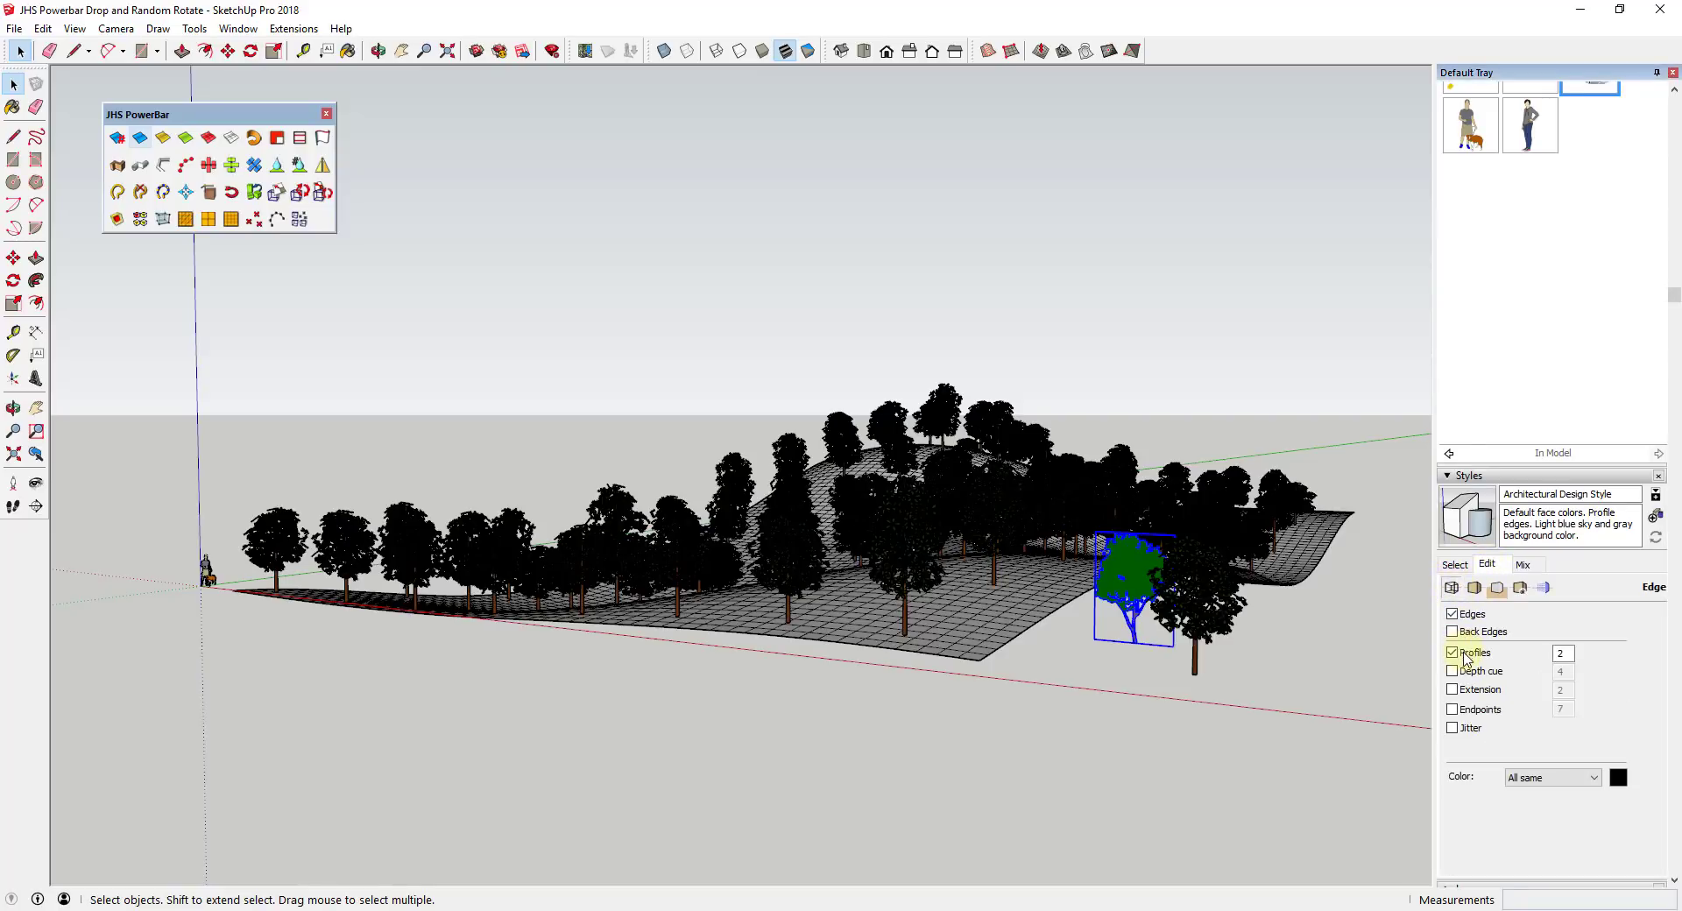
scroll(890, 561, "up", 6)
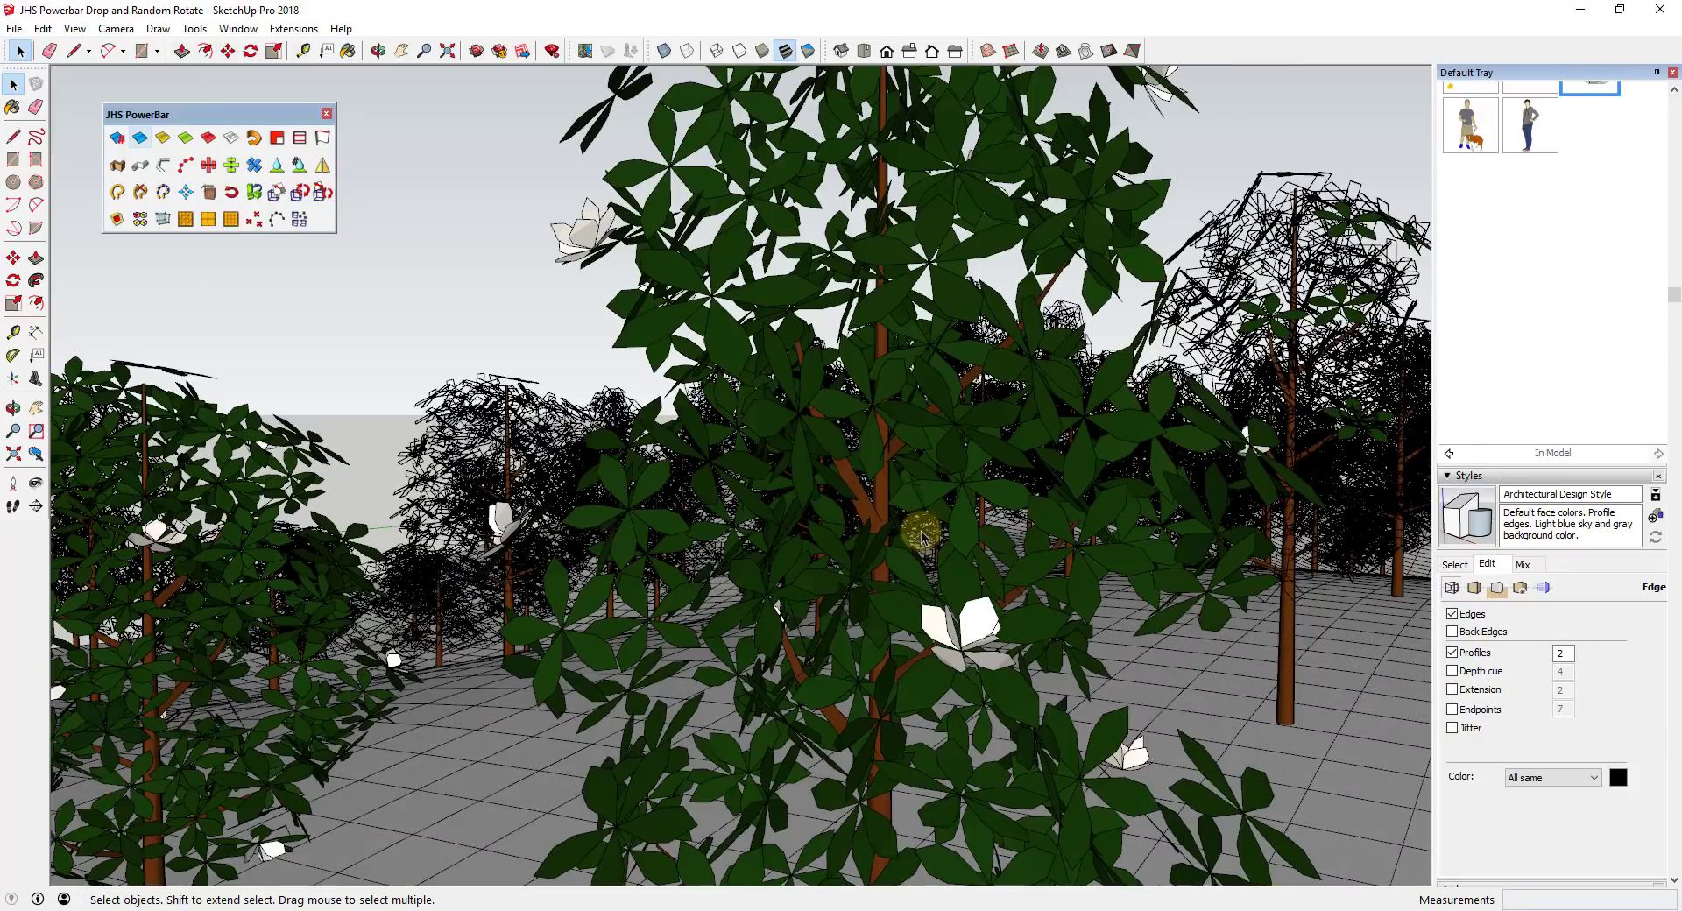
scroll(912, 533, "down", 2)
scroll(911, 533, "down", 1)
middle_click_drag(914, 522, 969, 481)
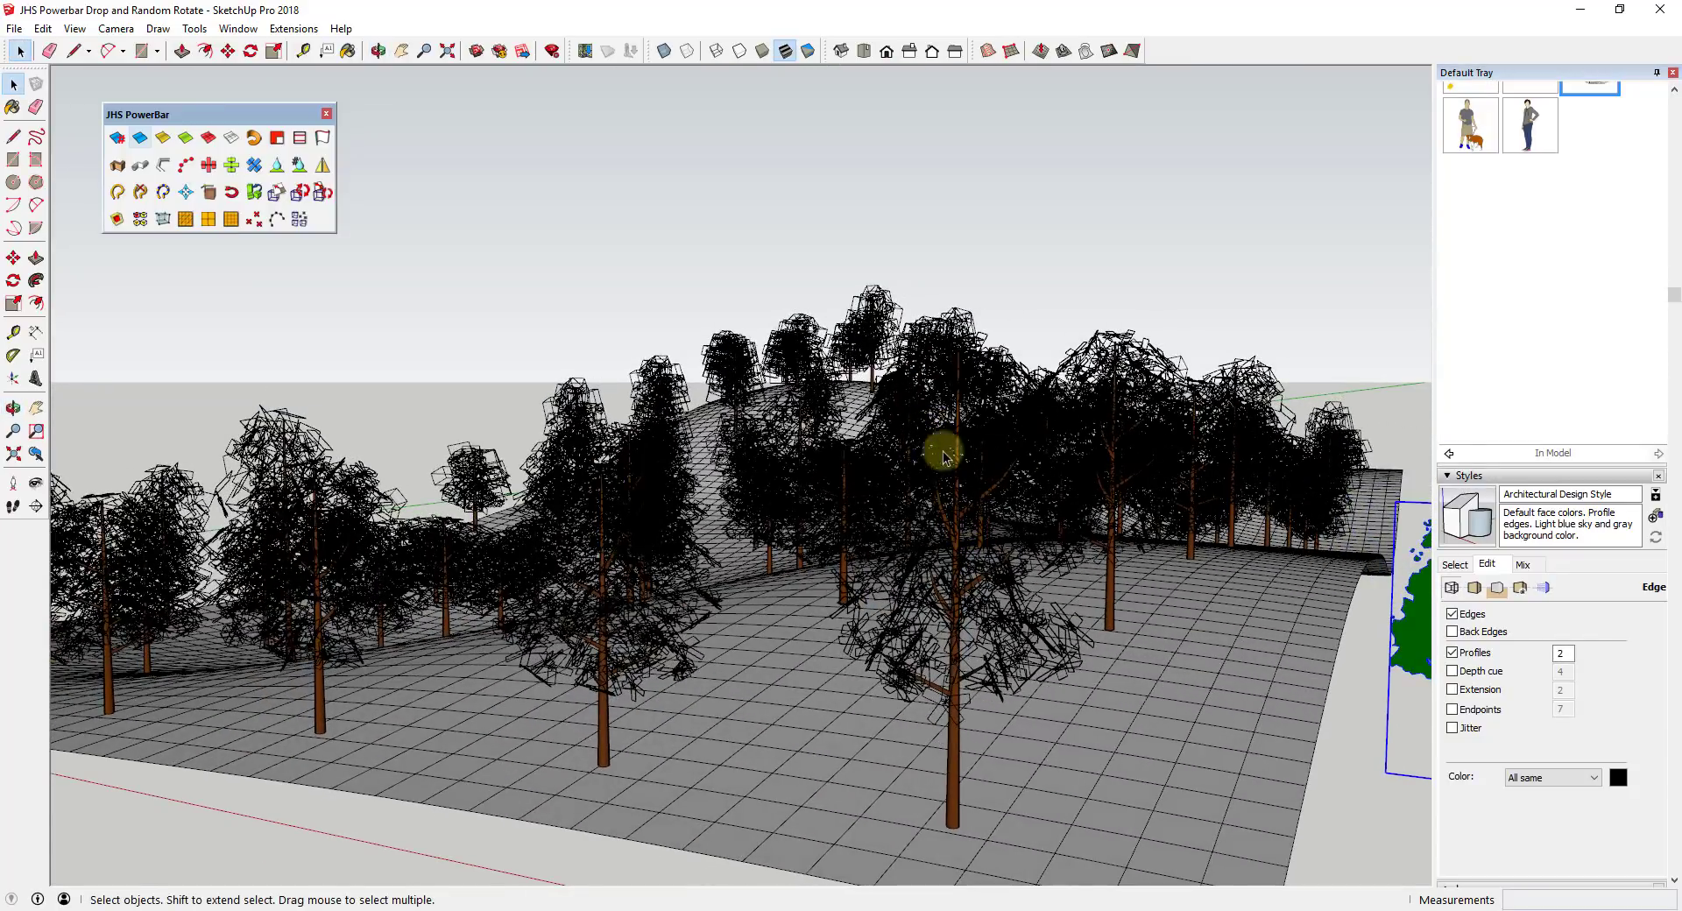
left_click(1454, 654)
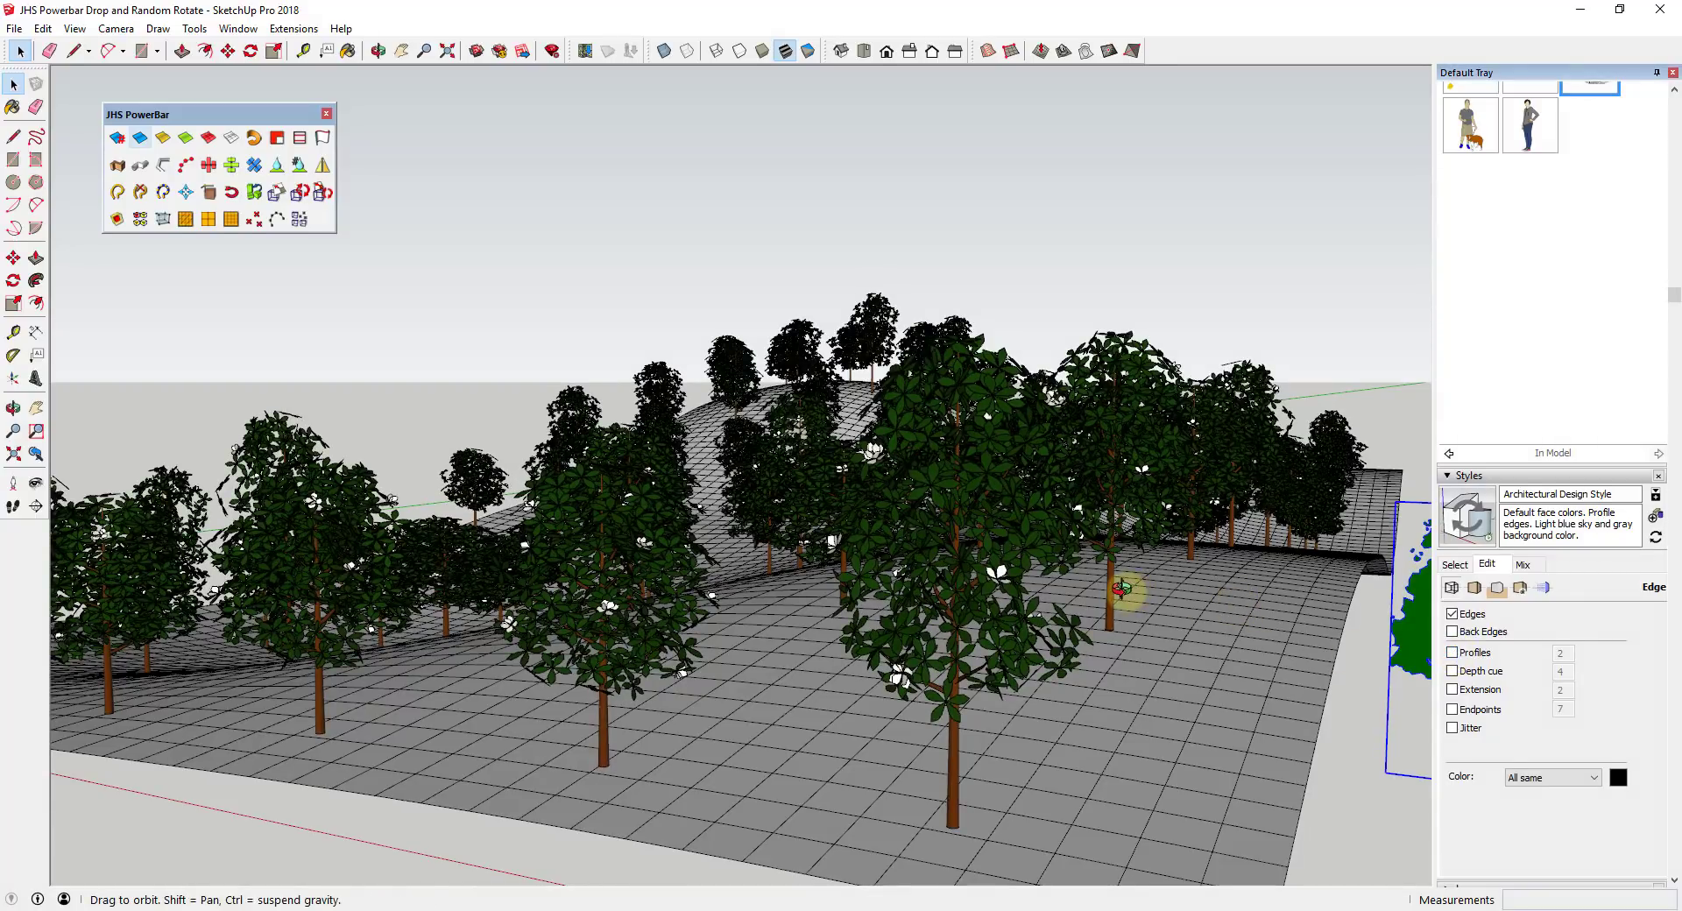
mouse_move(1115, 589)
middle_mouse_down()
mouse_move(1157, 675)
mouse_move(1294, 633)
mouse_move(913, 571)
mouse_move(897, 488)
mouse_move(1196, 427)
middle_mouse_up()
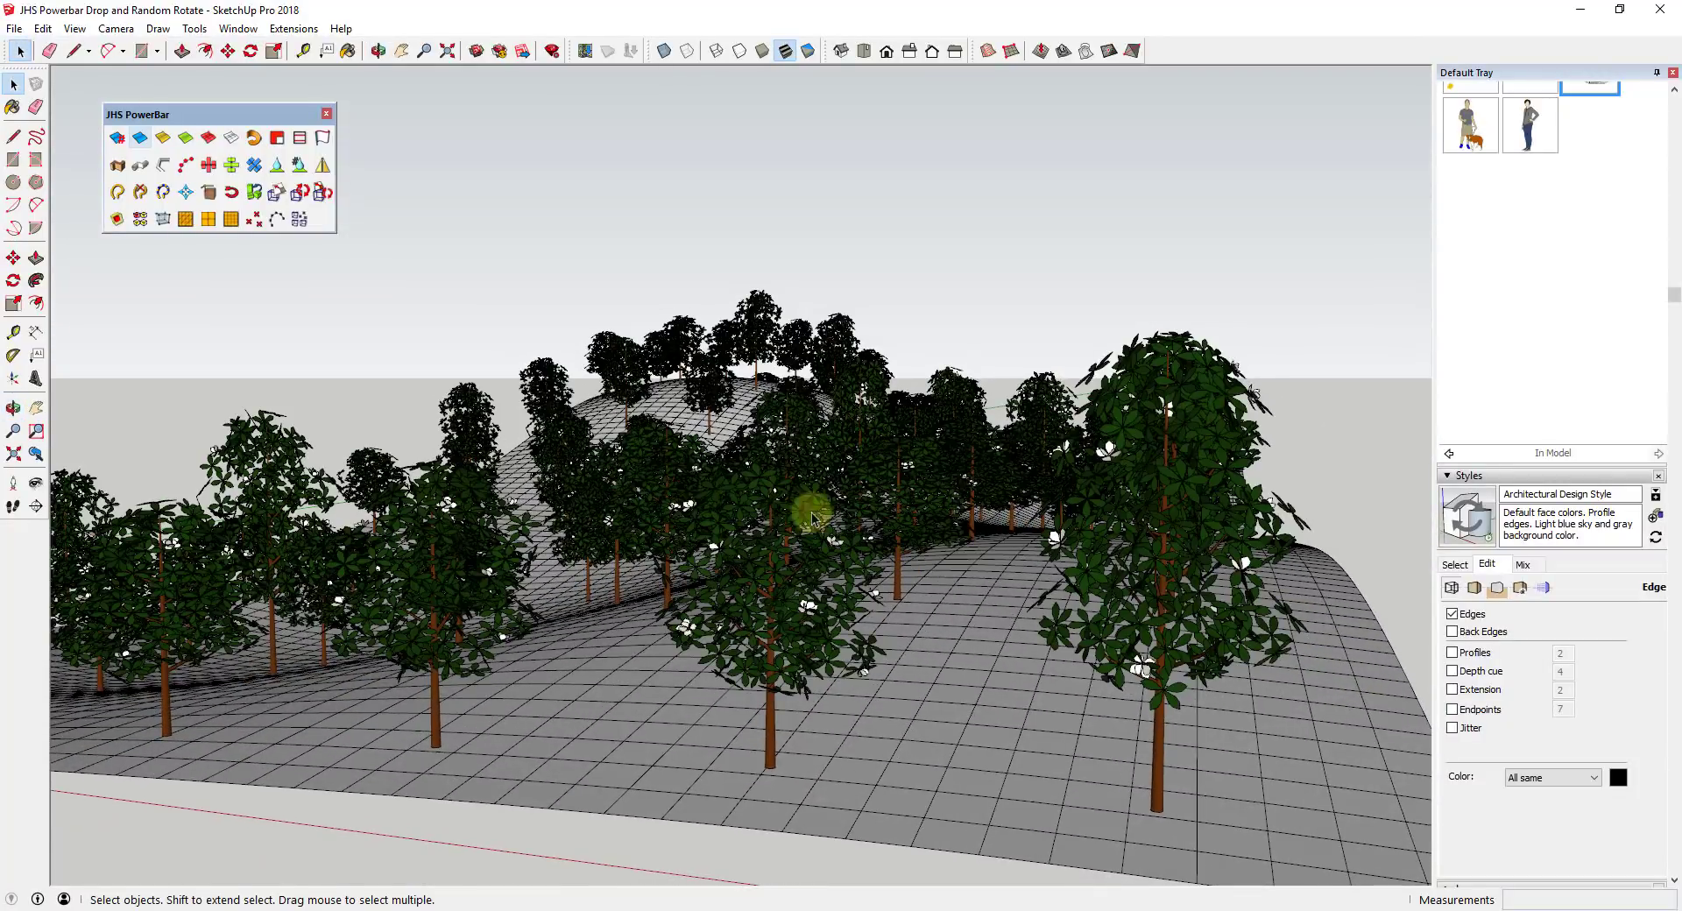
mouse_move(766, 545)
middle_mouse_down()
mouse_move(856, 593)
mouse_move(991, 454)
mouse_move(665, 454)
mouse_move(752, 495)
mouse_move(800, 563)
mouse_move(818, 556)
mouse_move(786, 572)
middle_mouse_up()
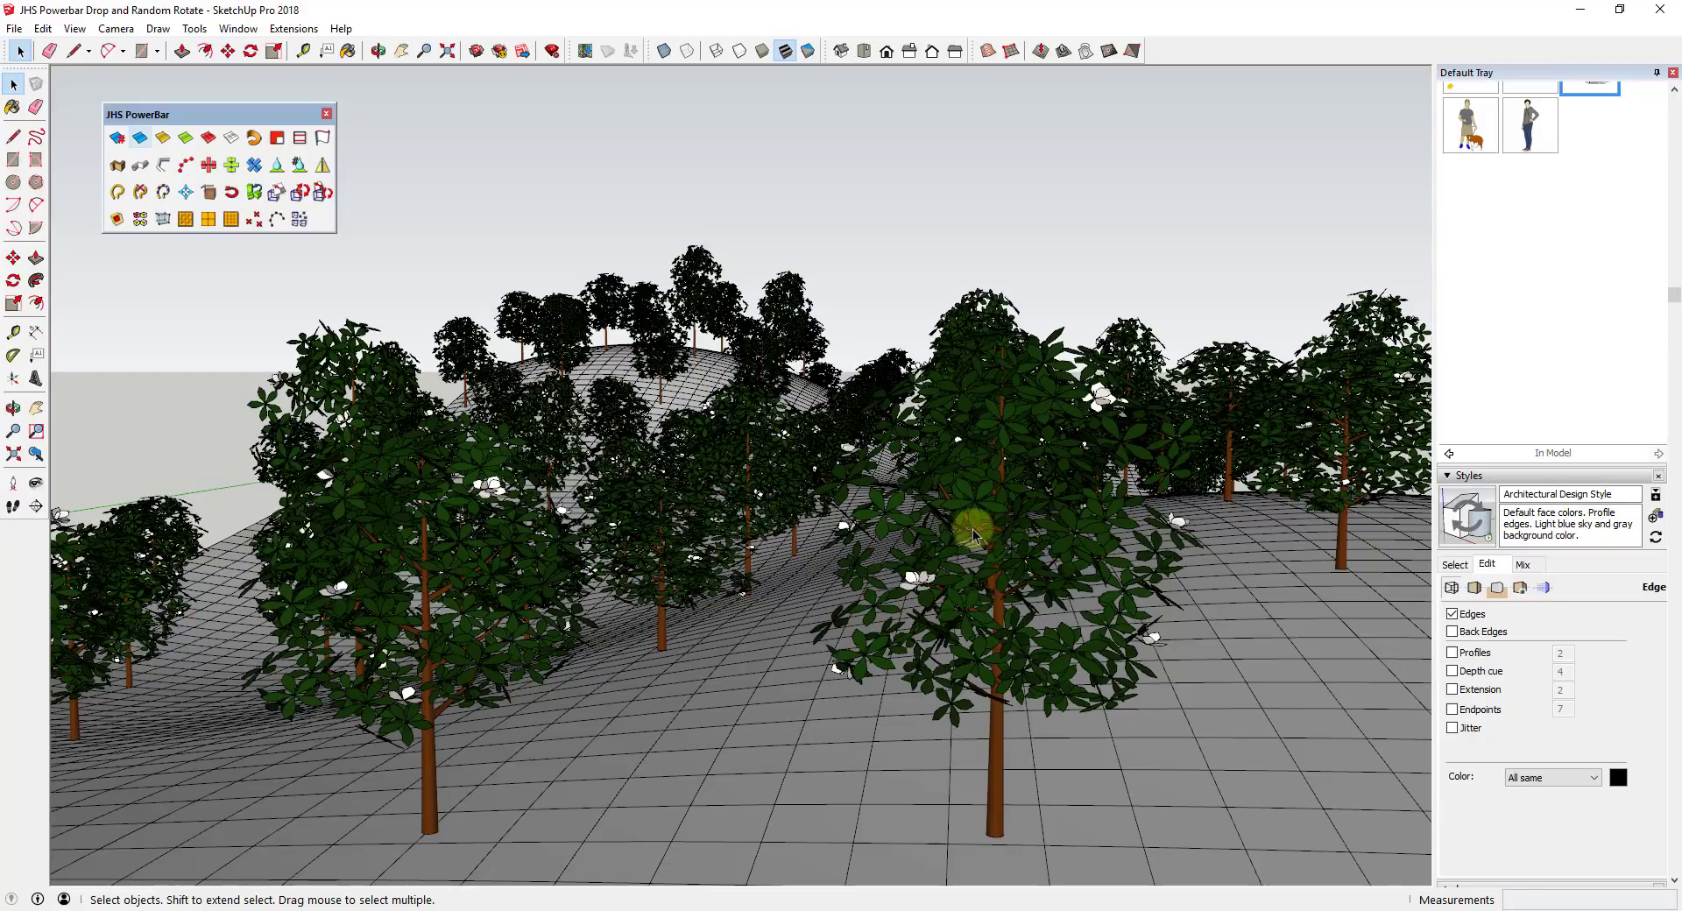
scroll(904, 499, "down", 1)
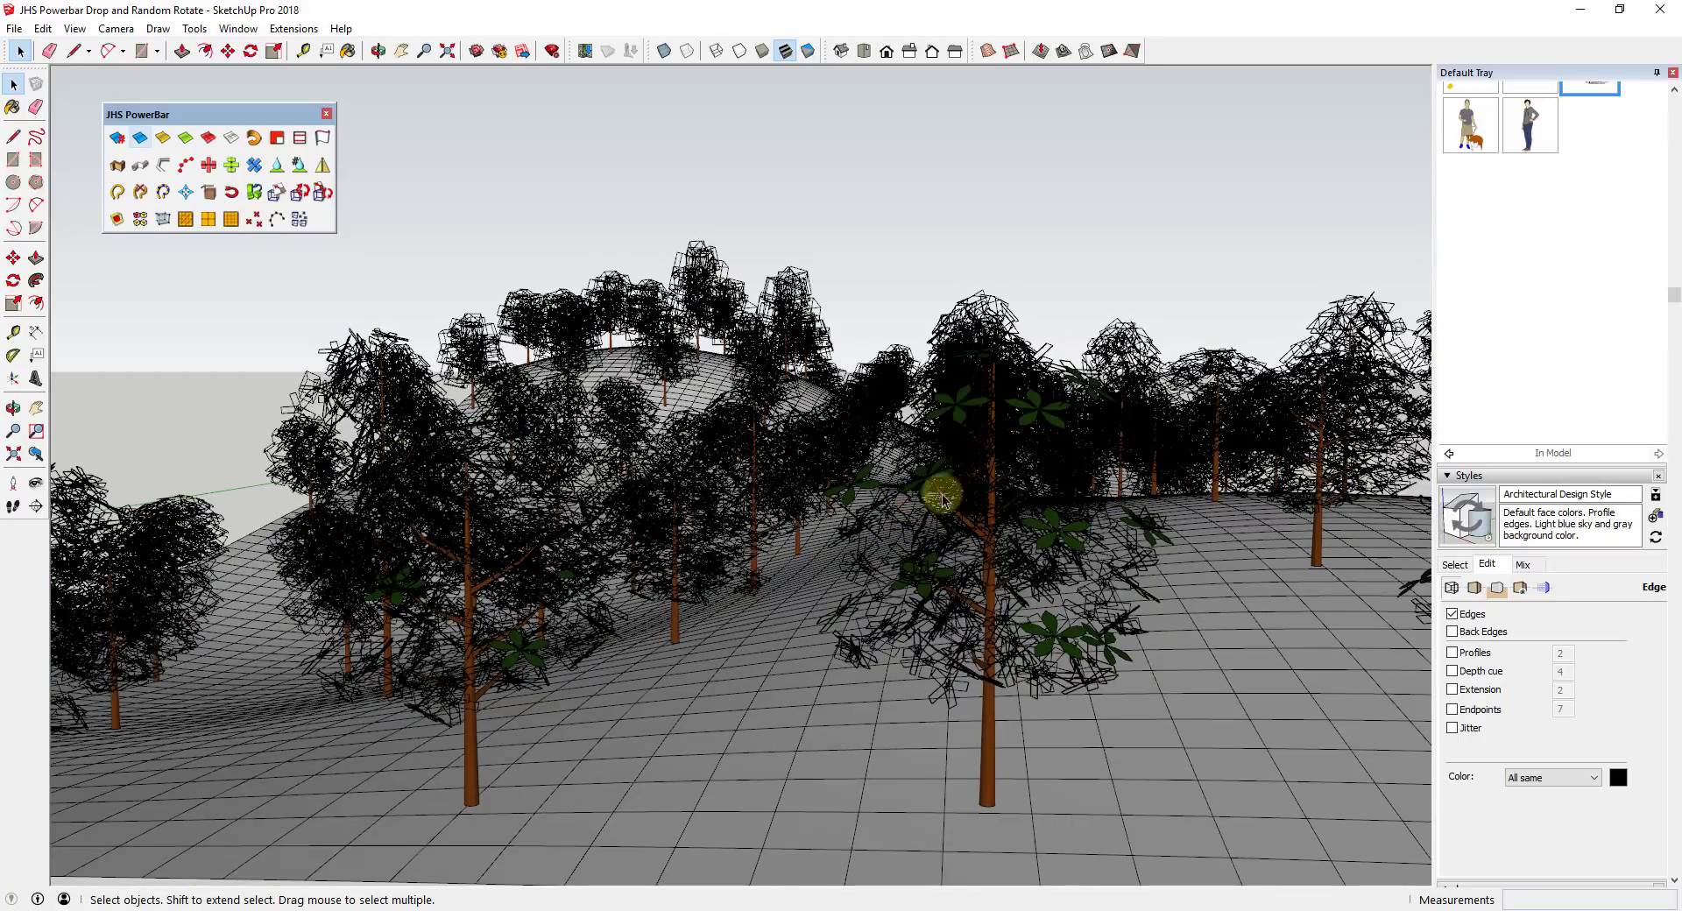